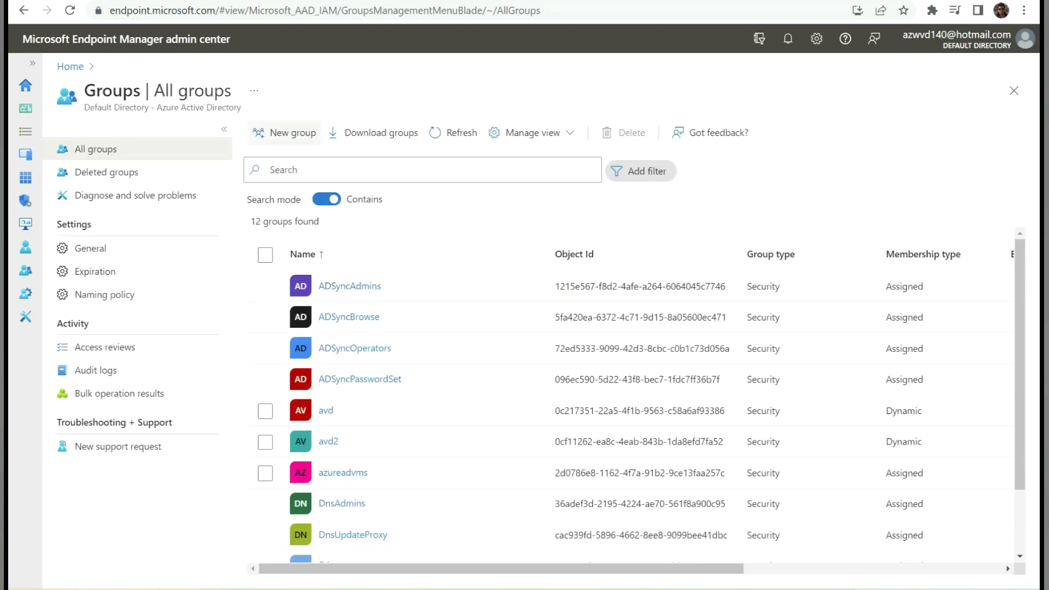
- Start a new group from the All groups list
{"action": "left_click", "coordinate": [284, 133]}
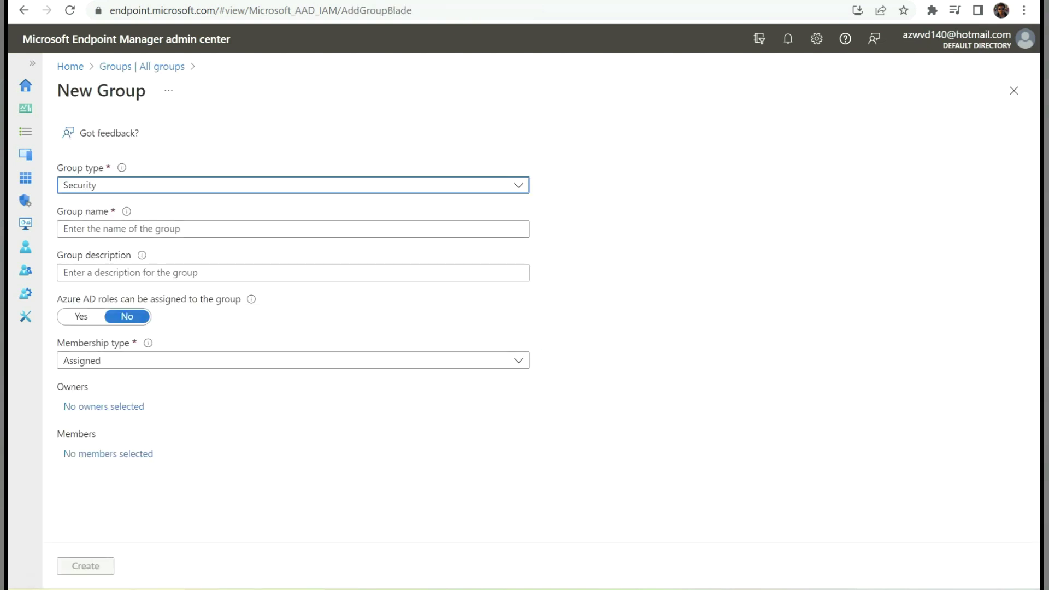
- Name the Security group intune-configprofile-grp with Dynamic Device membership and open its dynamic query
{"action": "left_click", "coordinate": [293, 185]}
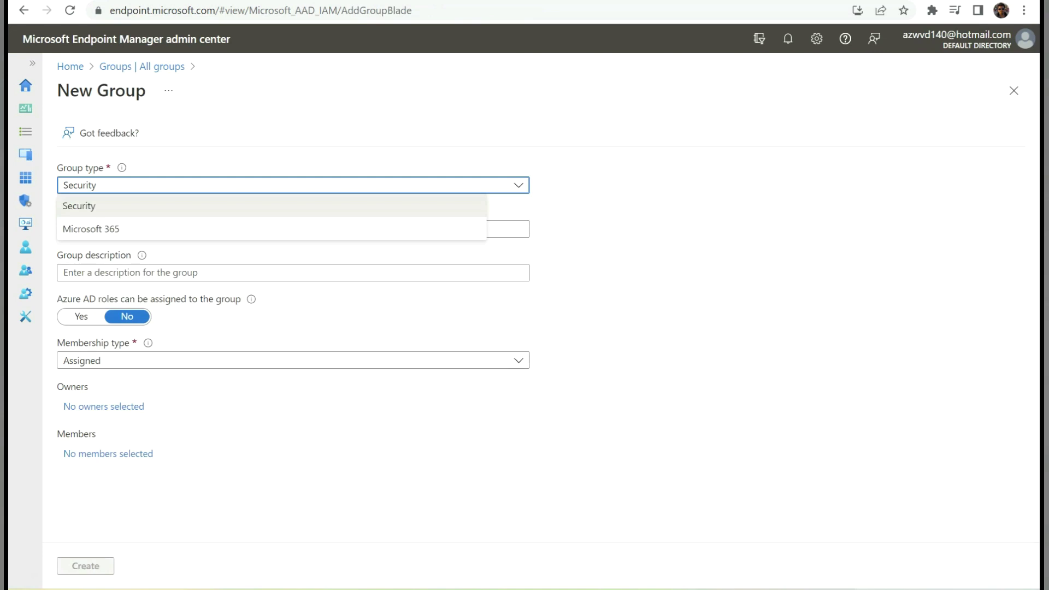
{"action": "left_click", "coordinate": [271, 206]}
{"action": "left_click", "coordinate": [293, 229]}
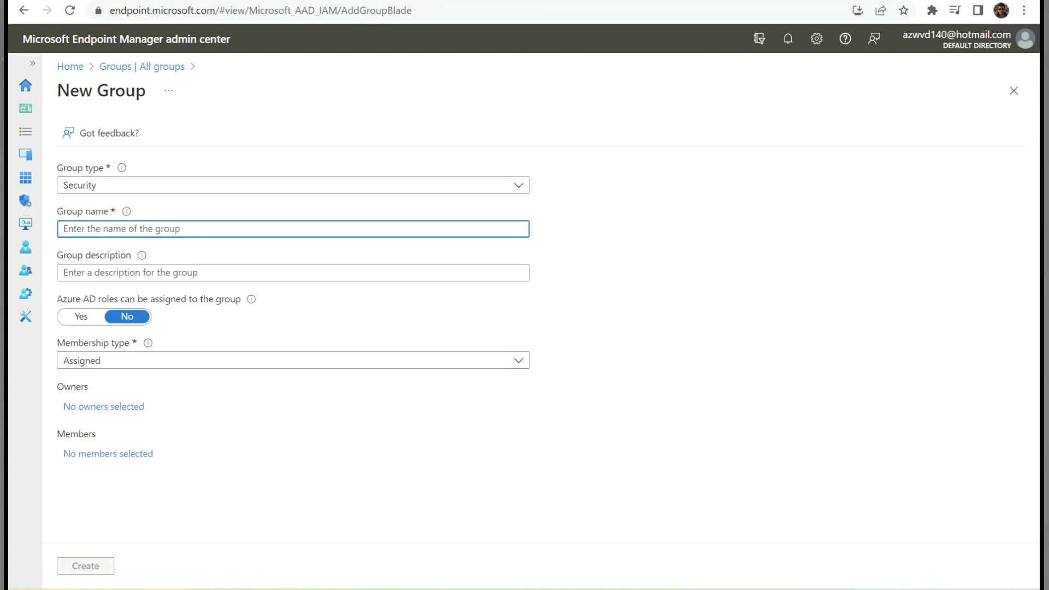
{"action": "type", "text": "intune-configprofile-grp"}
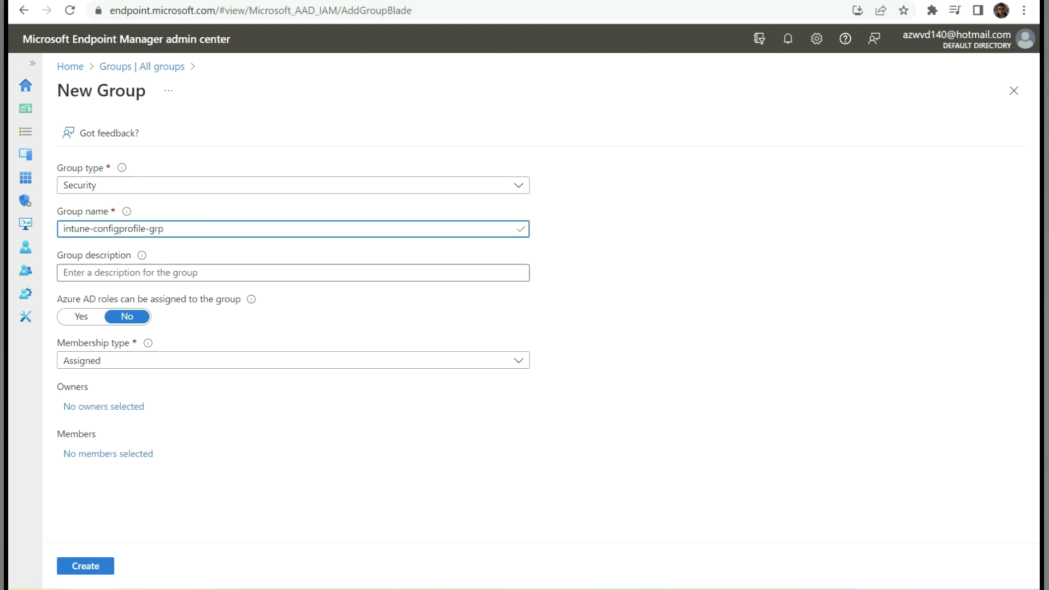
{"action": "left_click", "coordinate": [293, 361]}
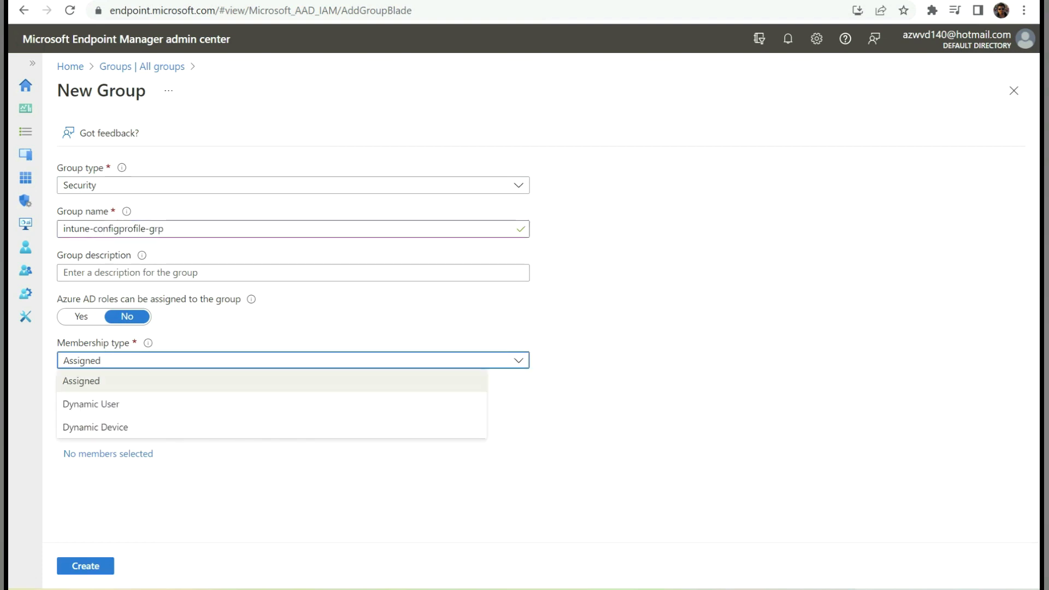
{"action": "left_click", "coordinate": [96, 427]}
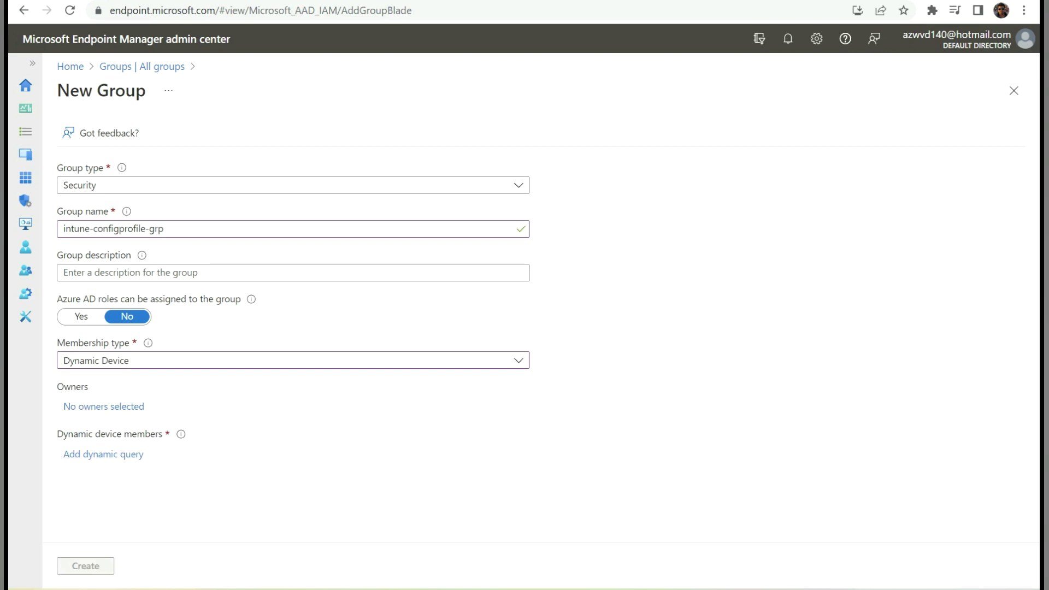
{"action": "left_click", "coordinate": [104, 455]}
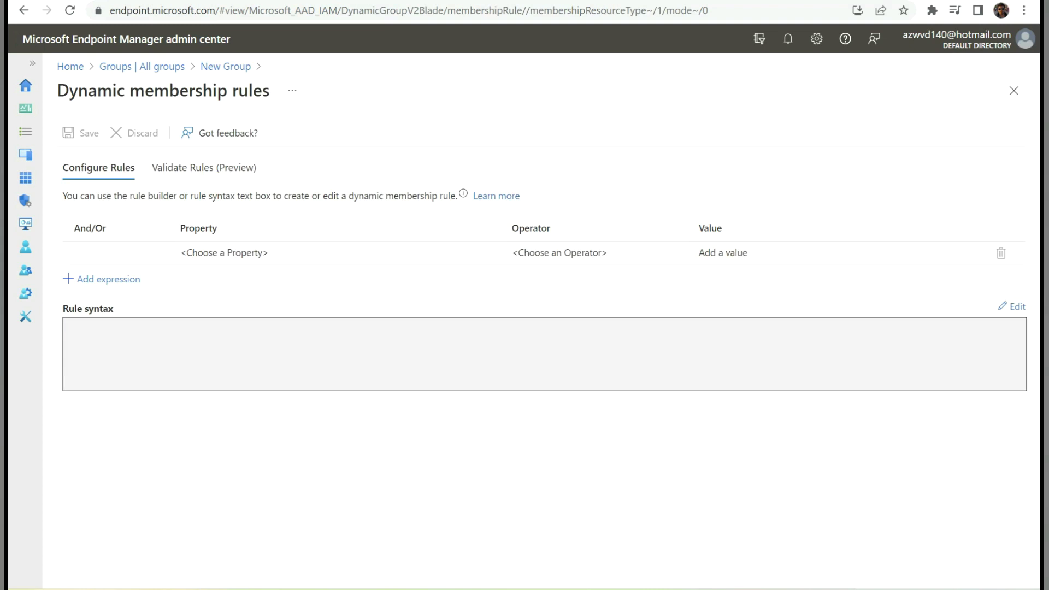
- Build the membership rule: property displayName, operator Starts With, value 'test'
{"action": "left_click", "coordinate": [337, 252]}
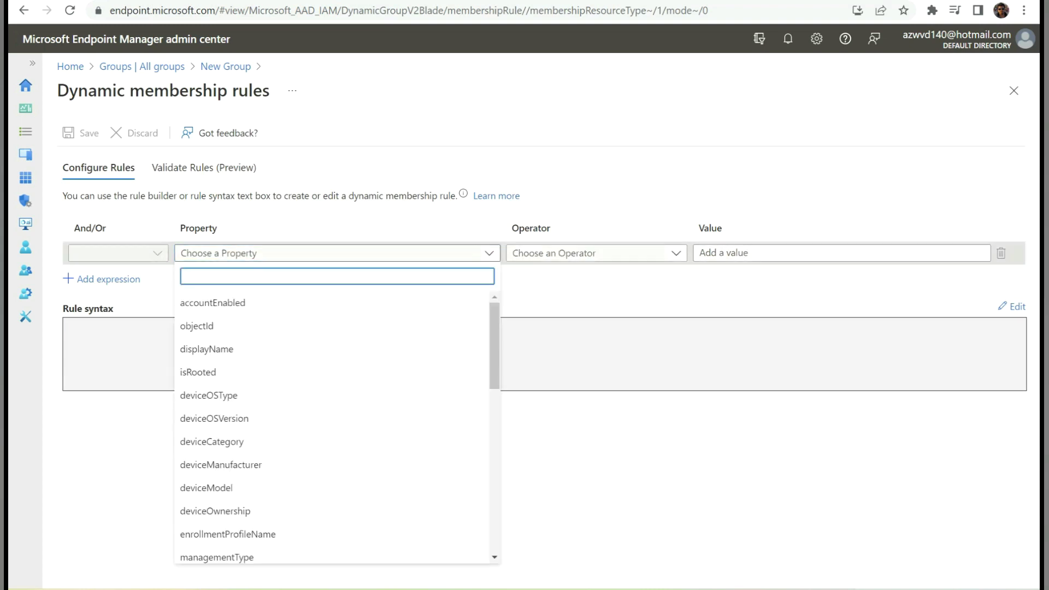
{"action": "left_click", "coordinate": [206, 349]}
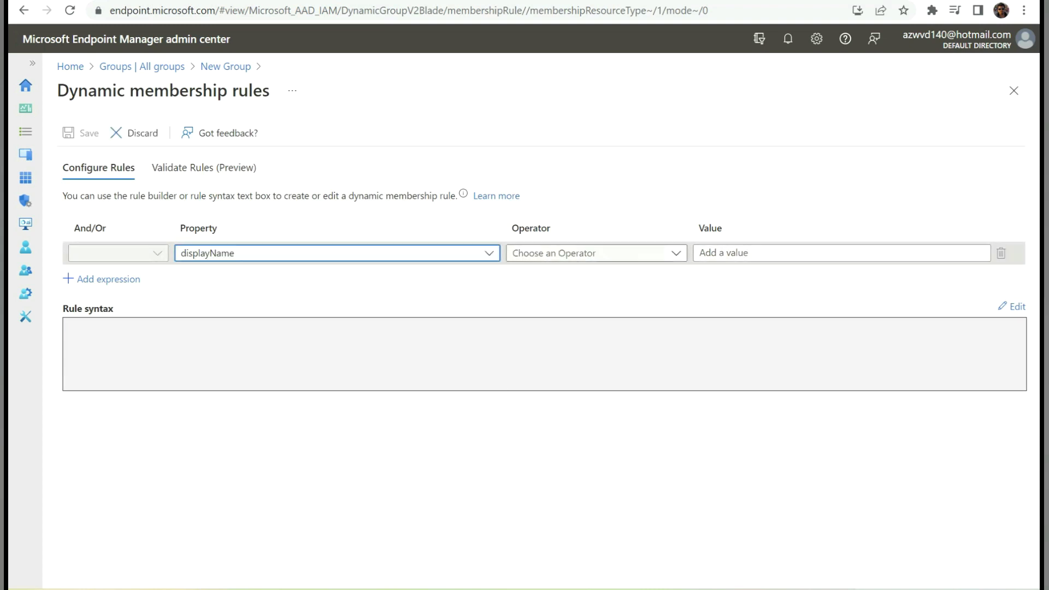
{"action": "left_click", "coordinate": [589, 253]}
{"action": "type", "text": "st"}
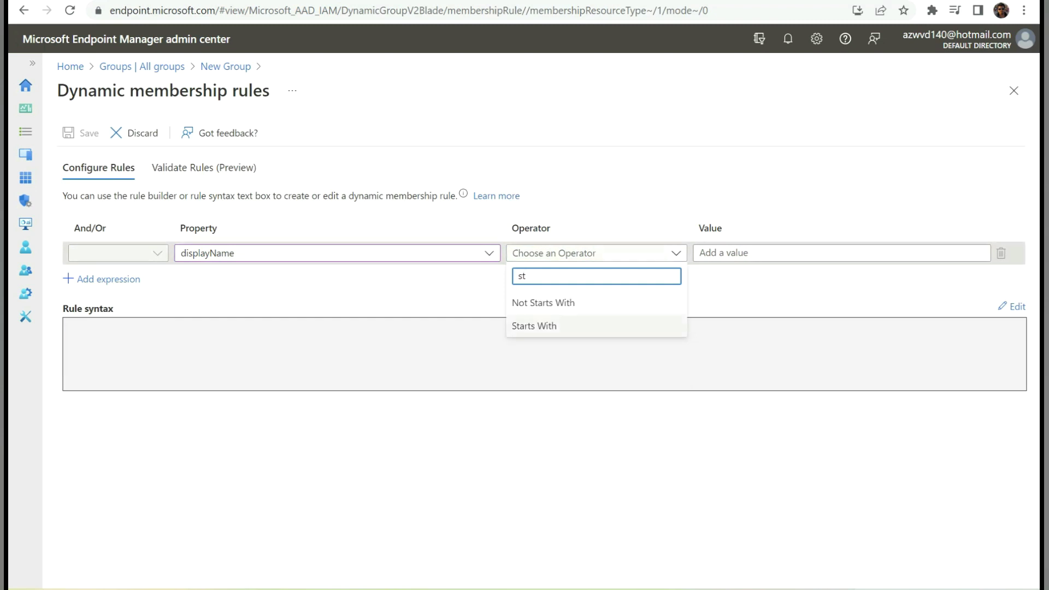
{"action": "left_click", "coordinate": [546, 326]}
{"action": "left_click", "coordinate": [776, 253]}
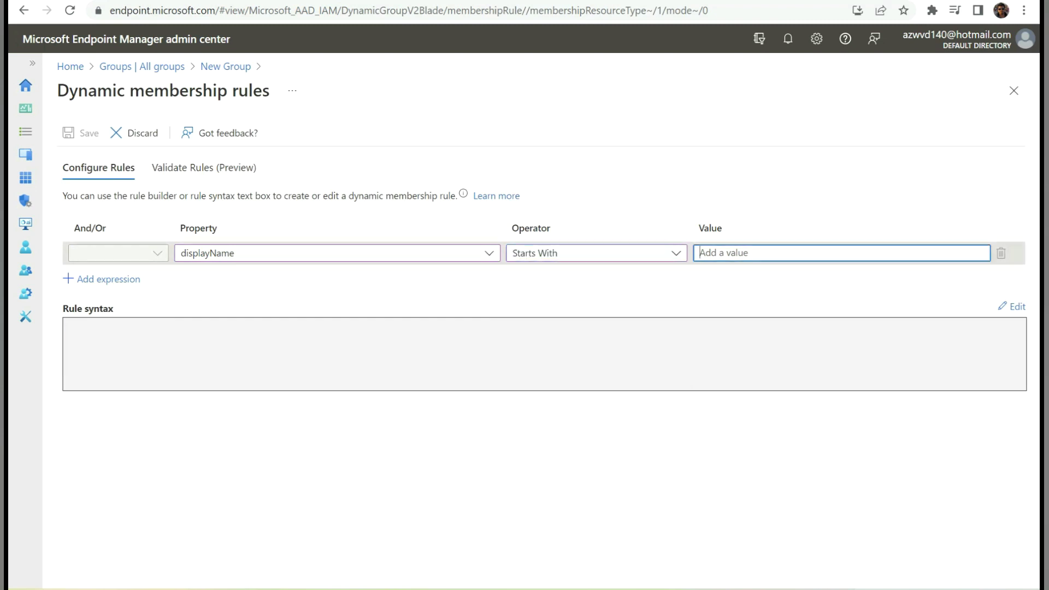
{"action": "type", "text": "test"}
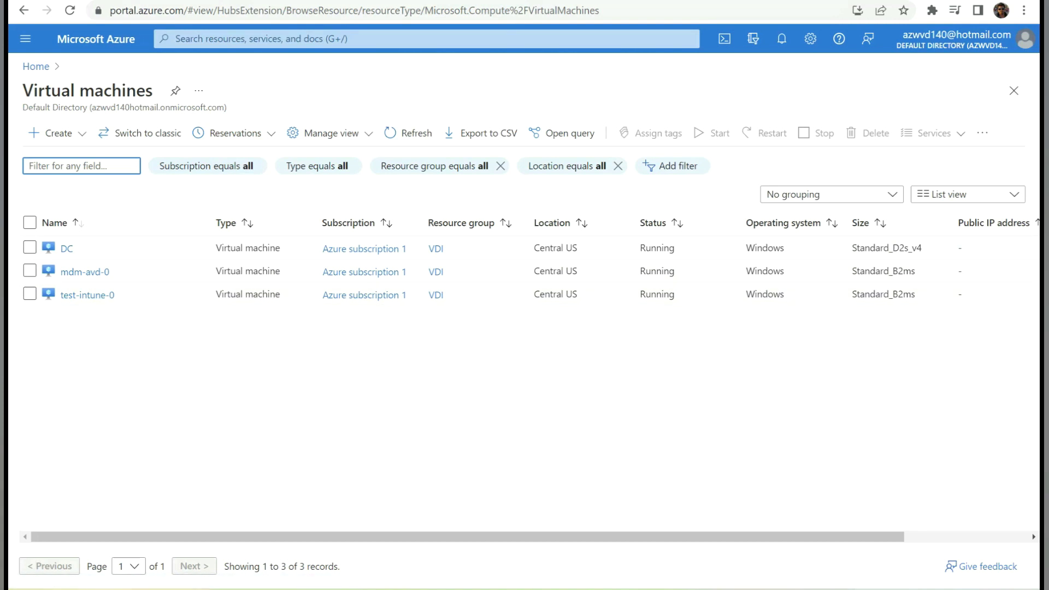
- Review the Azure virtual machines whose names start with test, such as test-intune-0
{"action": "mouse_move", "coordinate": [87, 295]}
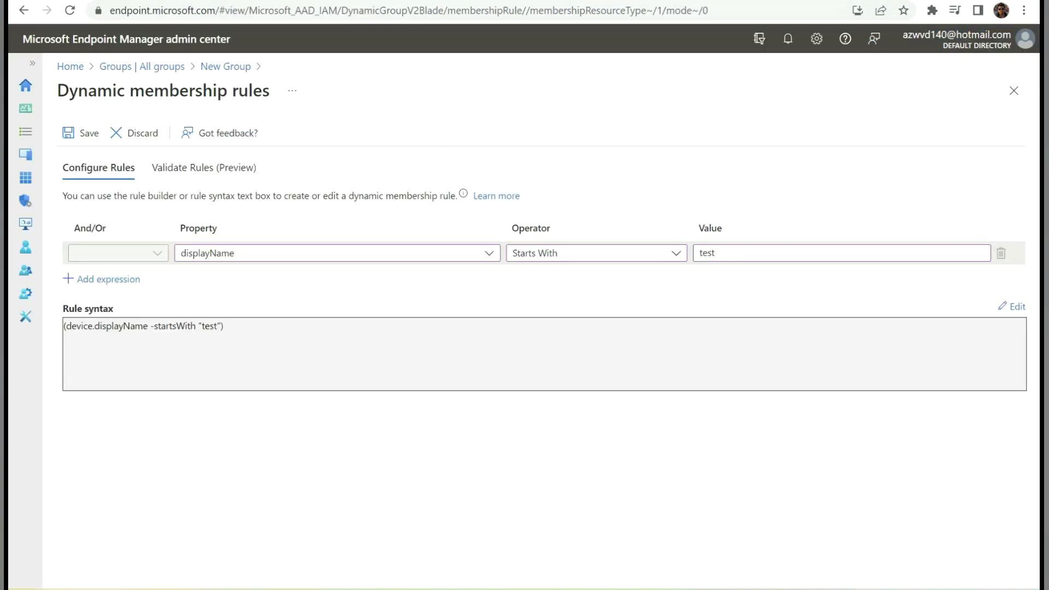
- Save the displayName rule, create intune-configprofile-grp, and open it from the groups list
{"action": "left_click", "coordinate": [80, 133]}
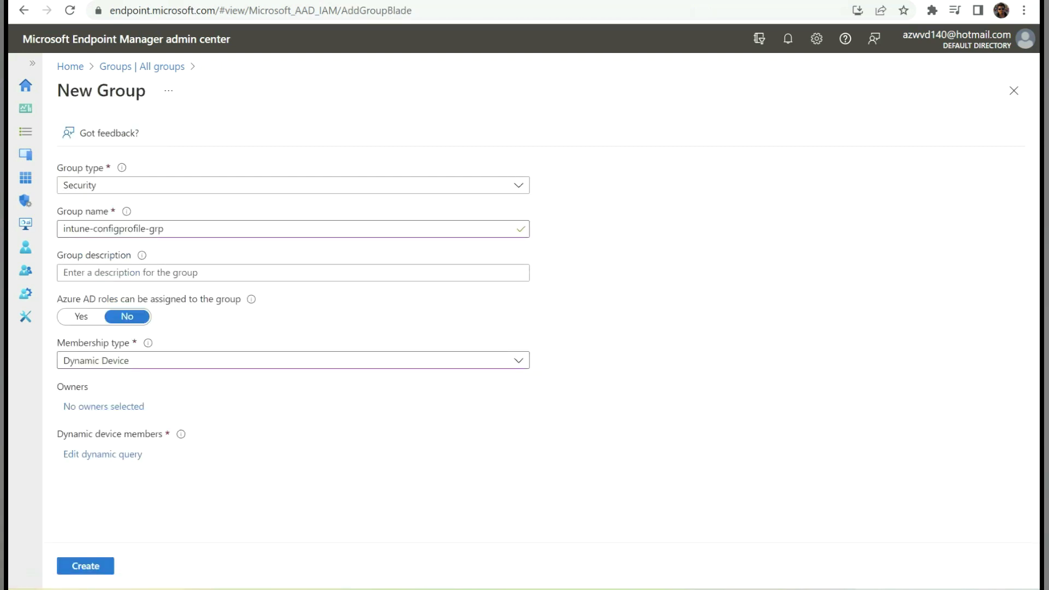
{"action": "left_click", "coordinate": [85, 565]}
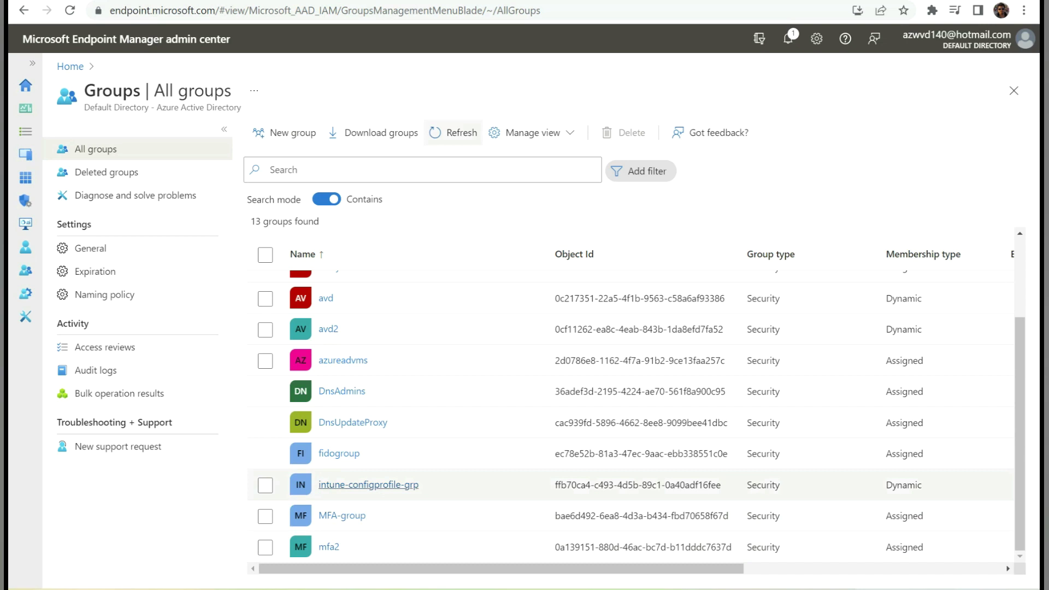
{"action": "left_click", "coordinate": [368, 485]}
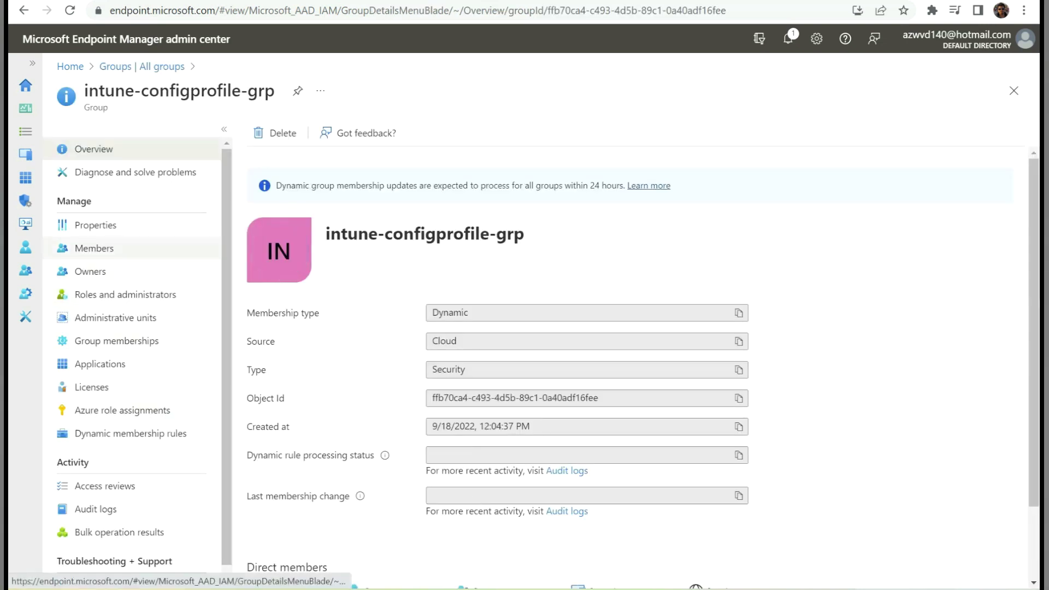
- Confirm test-intune-0 is listed among intune-configprofile-grp's members
{"action": "left_click", "coordinate": [94, 248]}
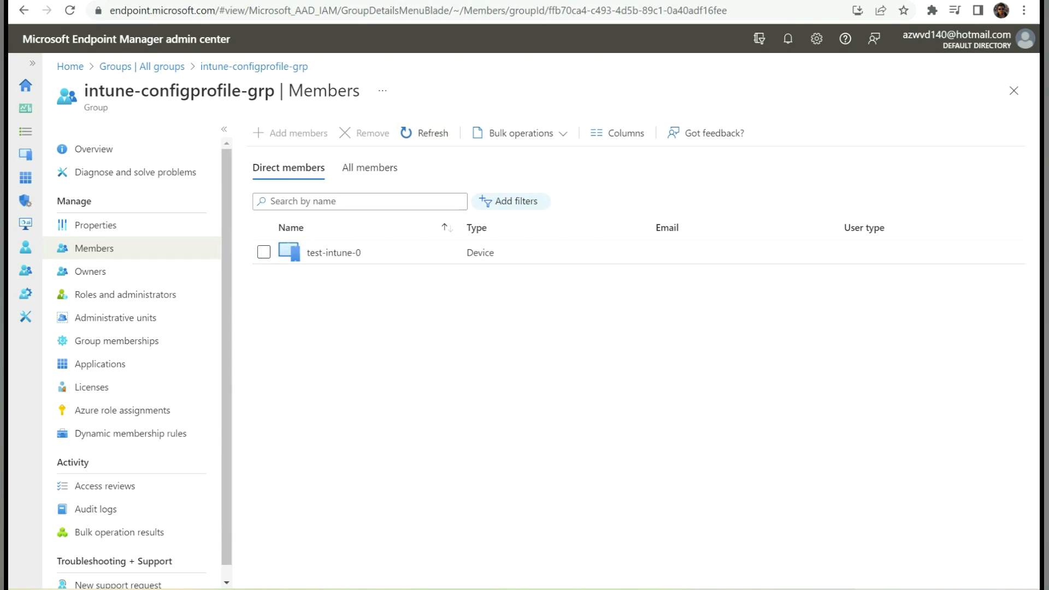
{"action": "left_click_drag", "start_coordinate": [85, 91], "coordinate": [227, 90]}
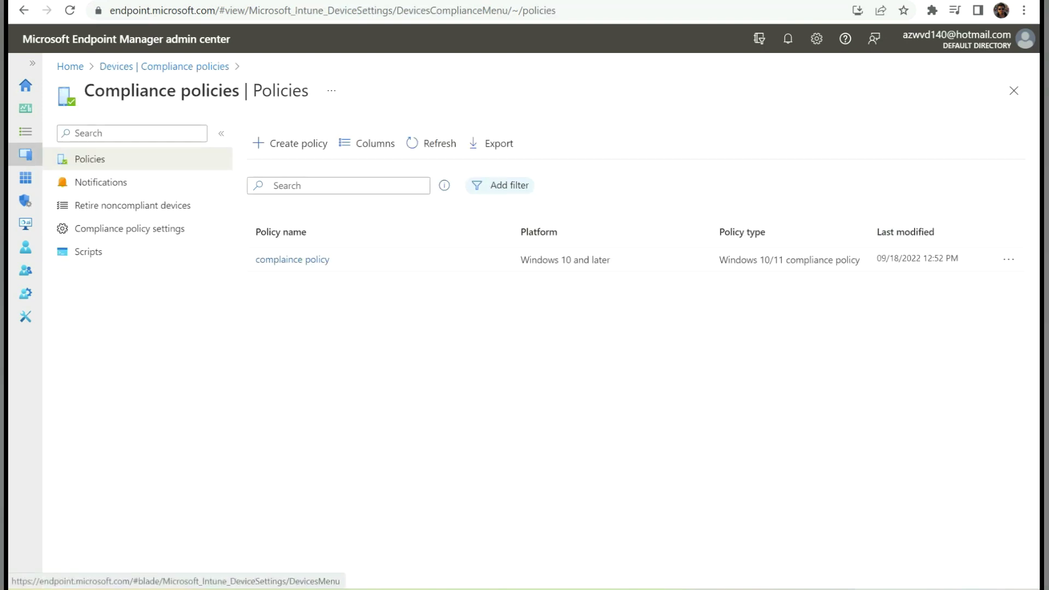
- Create a Windows 10 and later compliance policy named 'avd compl policy' and continue past Basics
{"action": "left_click", "coordinate": [26, 154]}
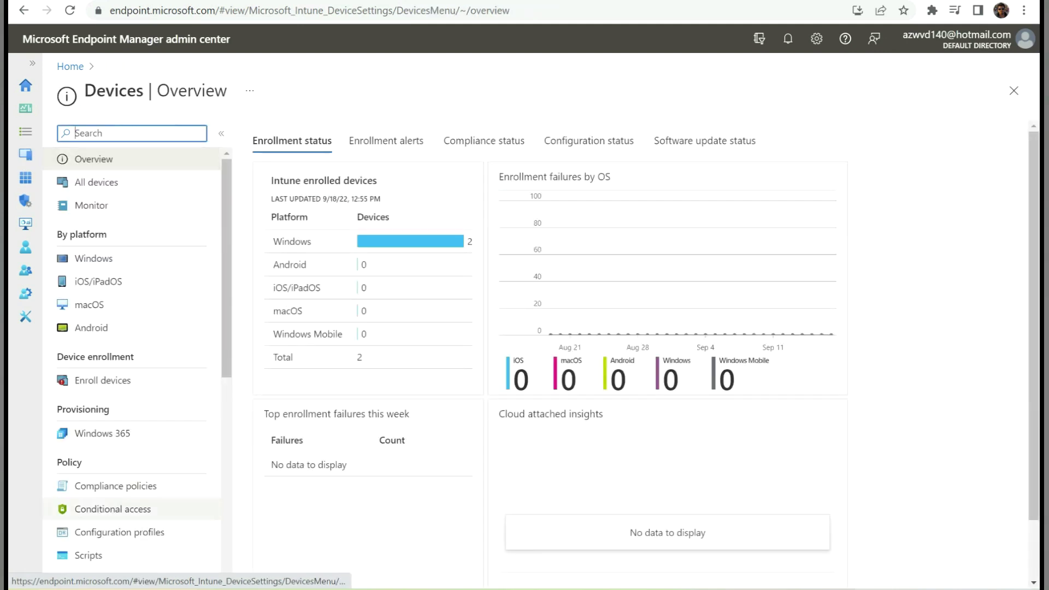
{"action": "left_click", "coordinate": [115, 485]}
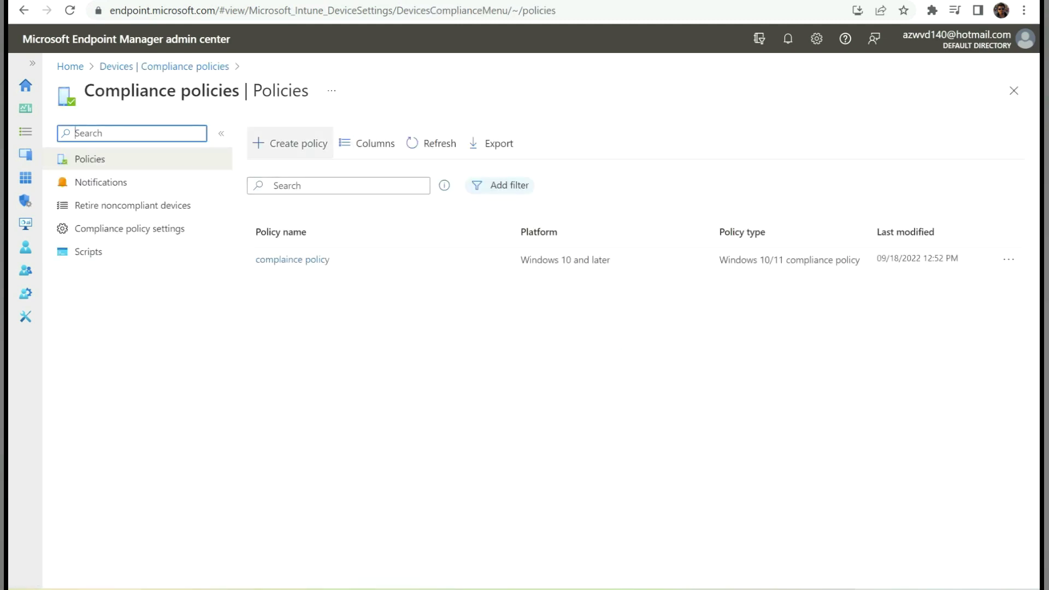
{"action": "left_click", "coordinate": [290, 144]}
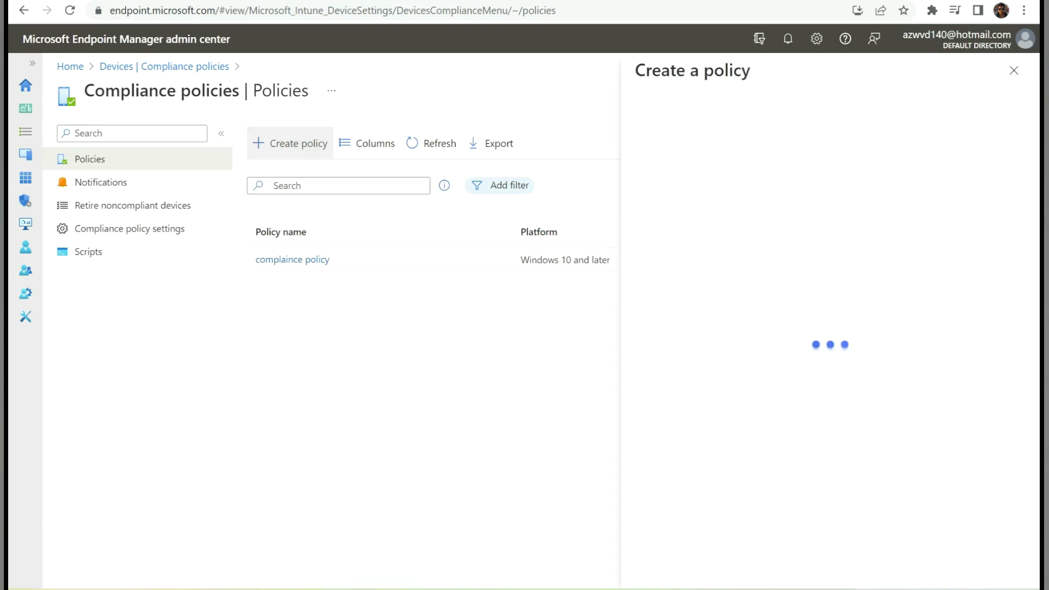
{"action": "left_click", "coordinate": [829, 138]}
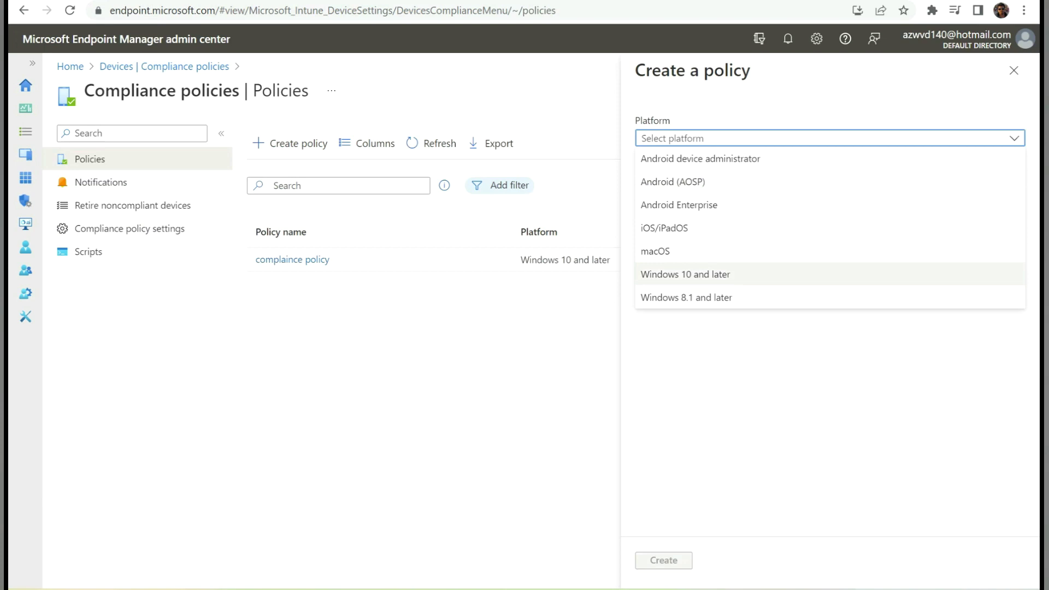
{"action": "left_click", "coordinate": [685, 274]}
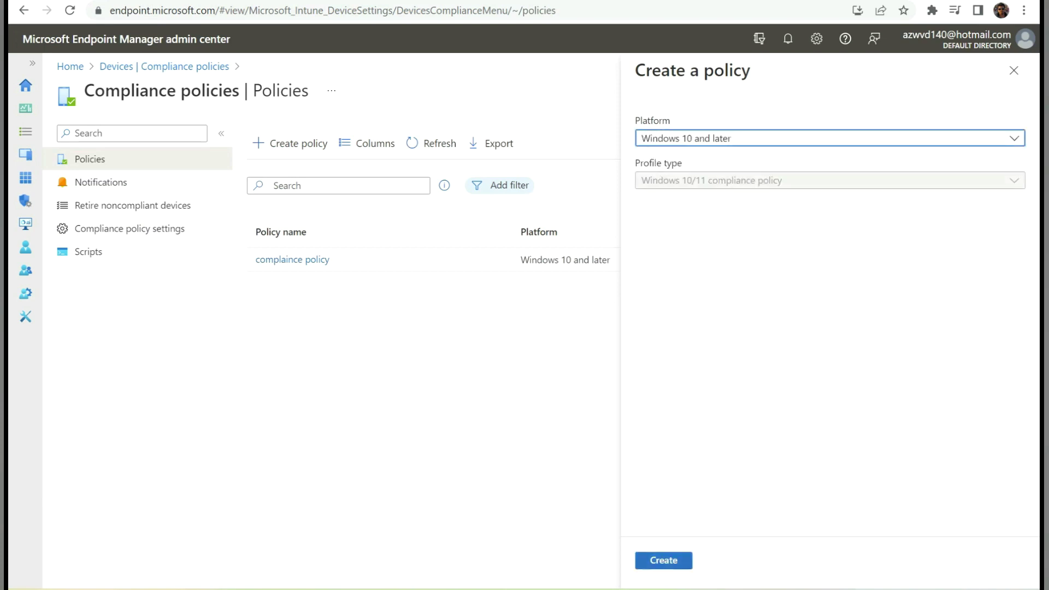
{"action": "left_click", "coordinate": [671, 562]}
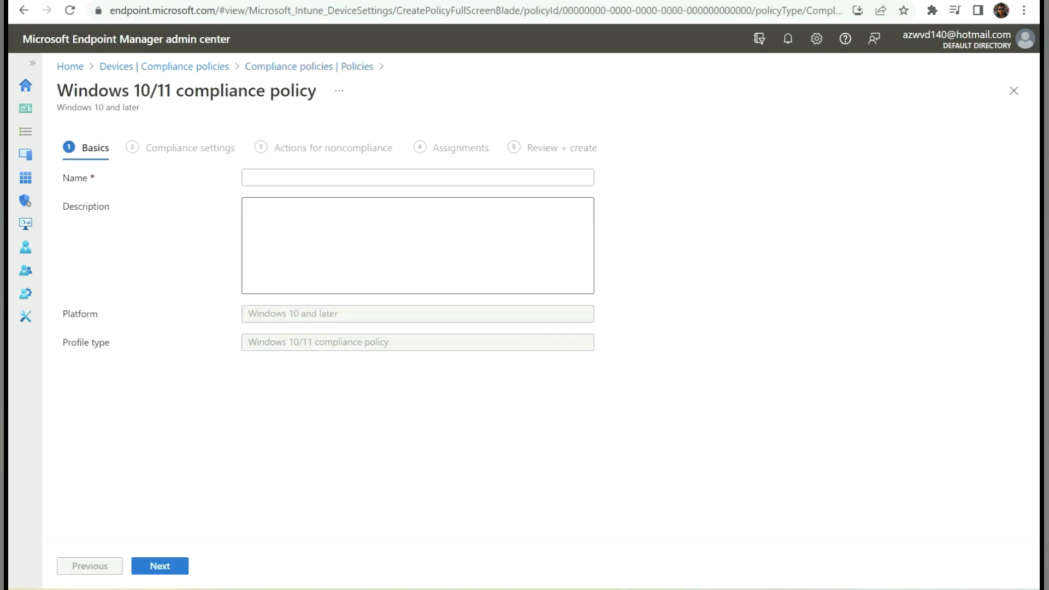
{"action": "type", "text": "avd compl policy"}
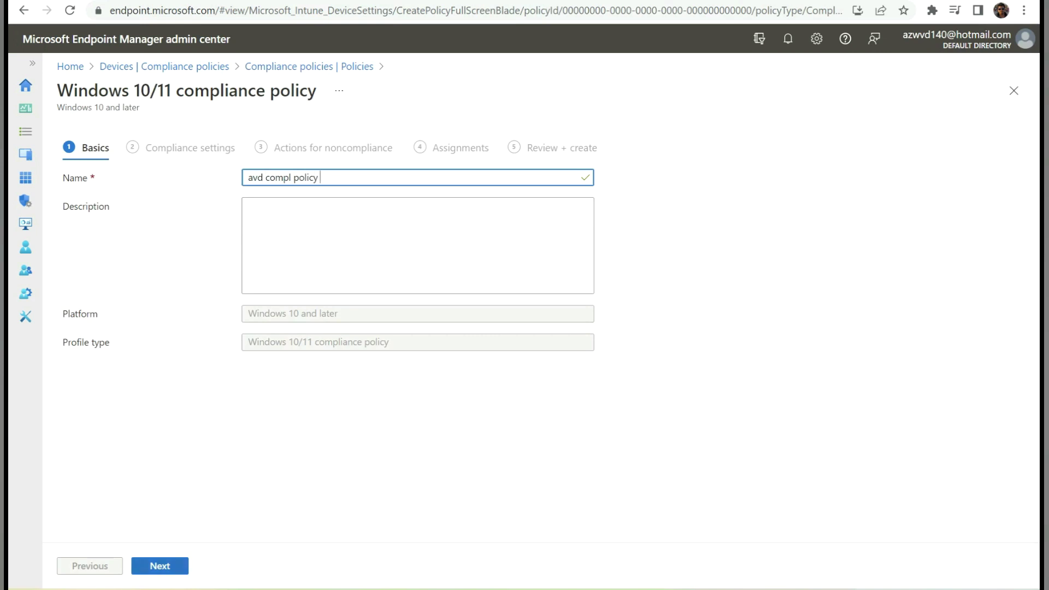
{"action": "left_click", "coordinate": [160, 566]}
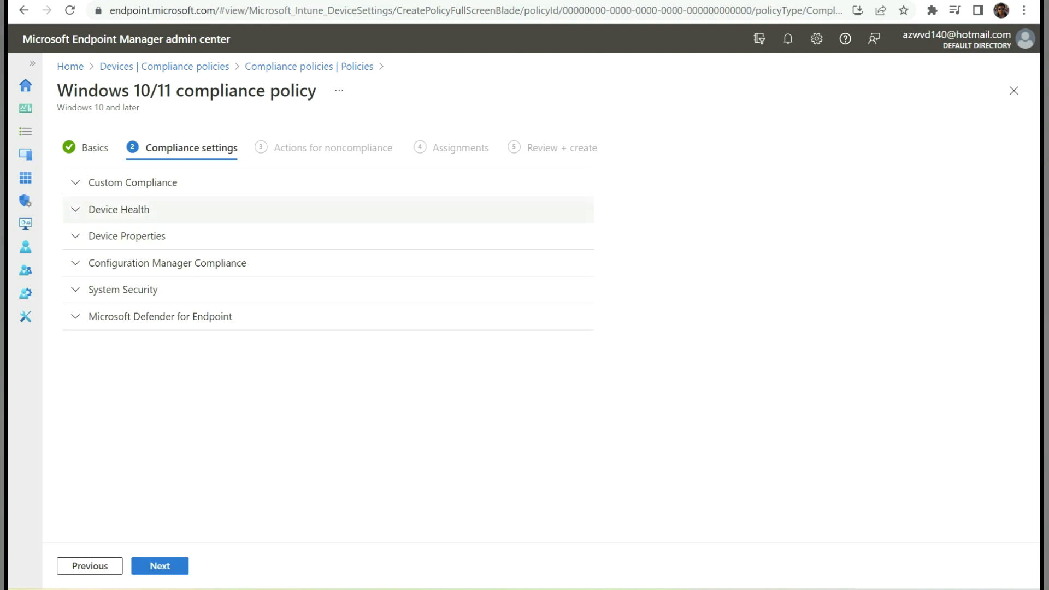
- Look through Custom Compliance and Device Health, then expand Device Properties to show OS version fields
{"action": "left_click", "coordinate": [133, 182]}
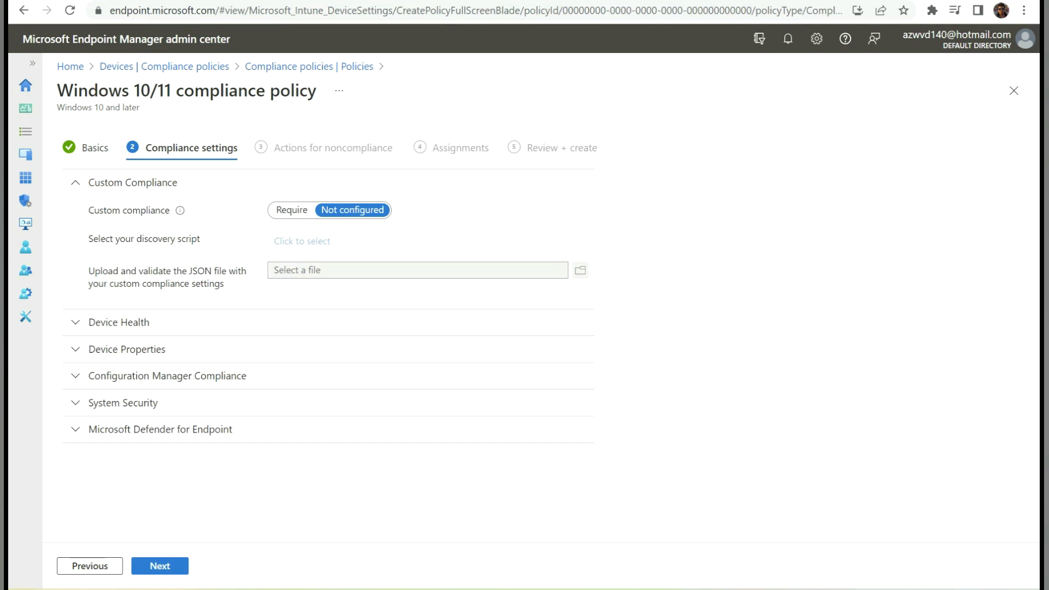
{"action": "left_click", "coordinate": [132, 182]}
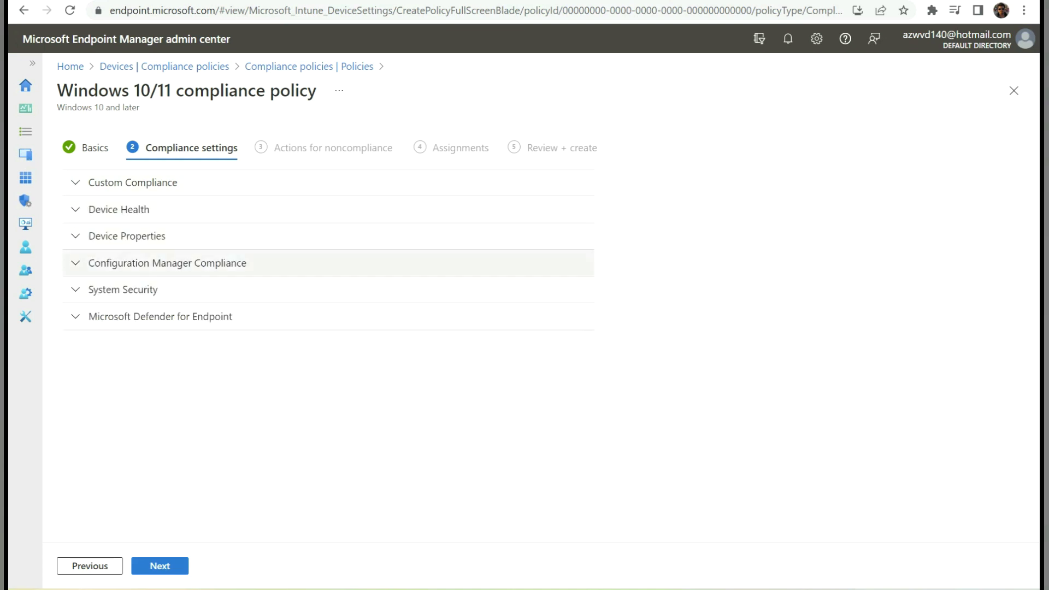
{"action": "left_click", "coordinate": [119, 210]}
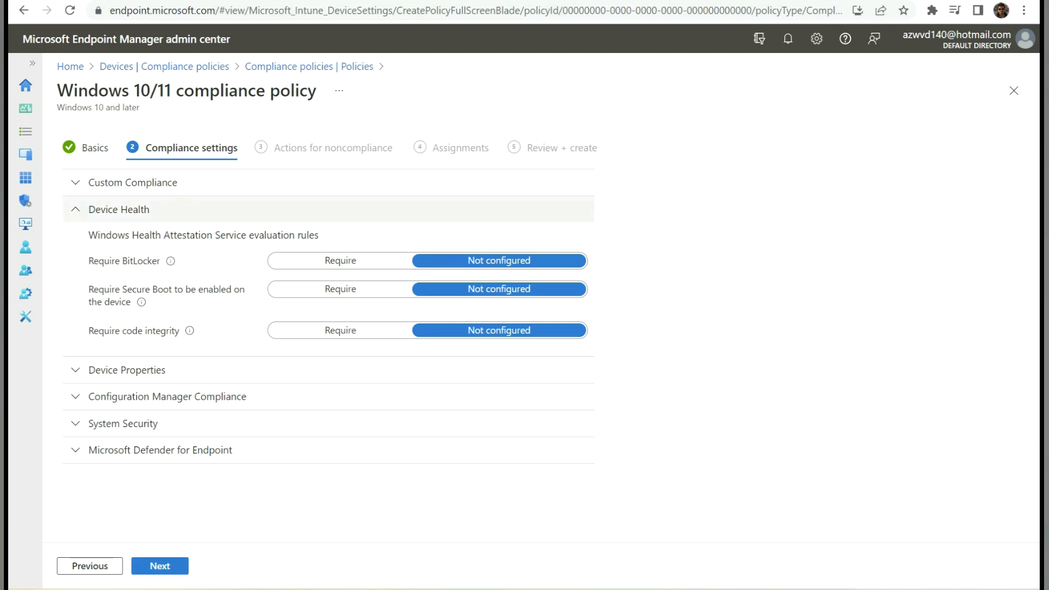
{"action": "left_click", "coordinate": [118, 209]}
{"action": "left_click", "coordinate": [127, 235]}
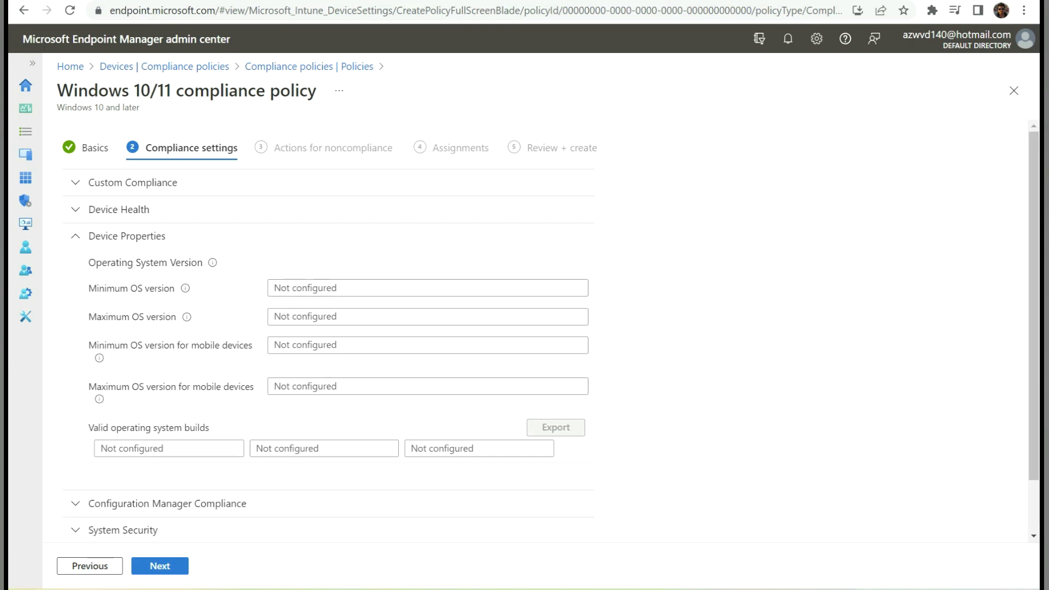
- Check the VM's OS build 19044.2006 and change the Notepad version's build from 1906 to 2006
{"action": "mouse_move", "coordinate": [728, 589]}
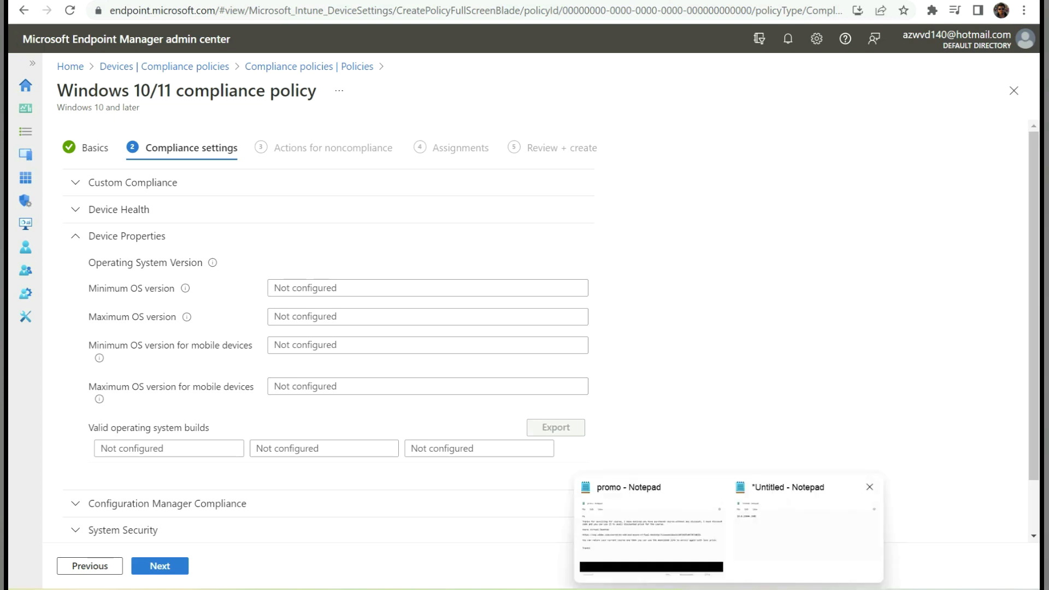
{"action": "left_click", "coordinate": [807, 524]}
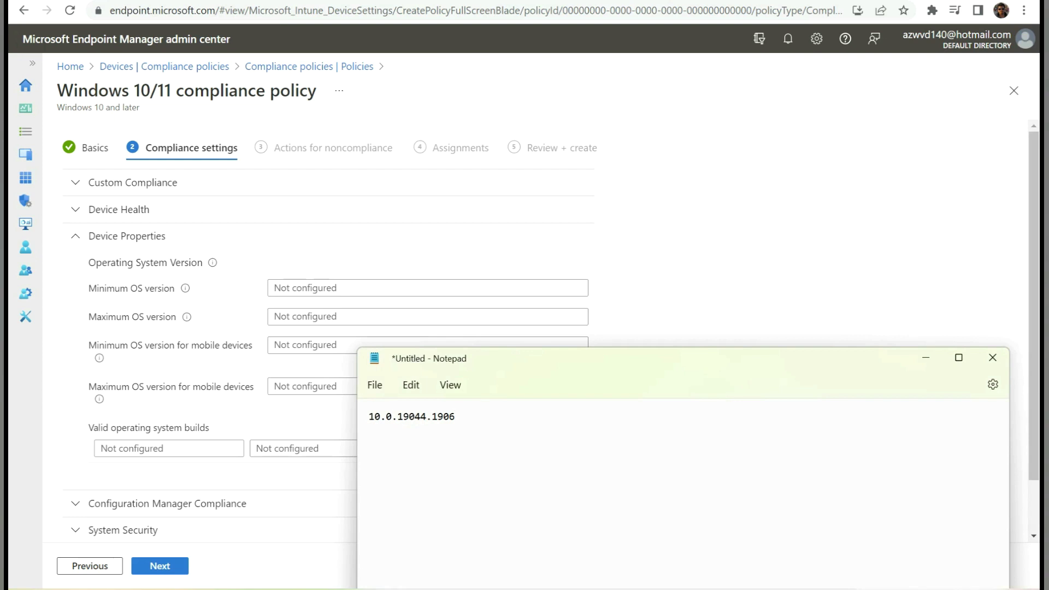
{"action": "left_click_drag", "start_coordinate": [392, 416], "coordinate": [368, 417]}
{"action": "left_click", "coordinate": [420, 416]}
{"action": "left_click_drag", "start_coordinate": [456, 416], "coordinate": [397, 416]}
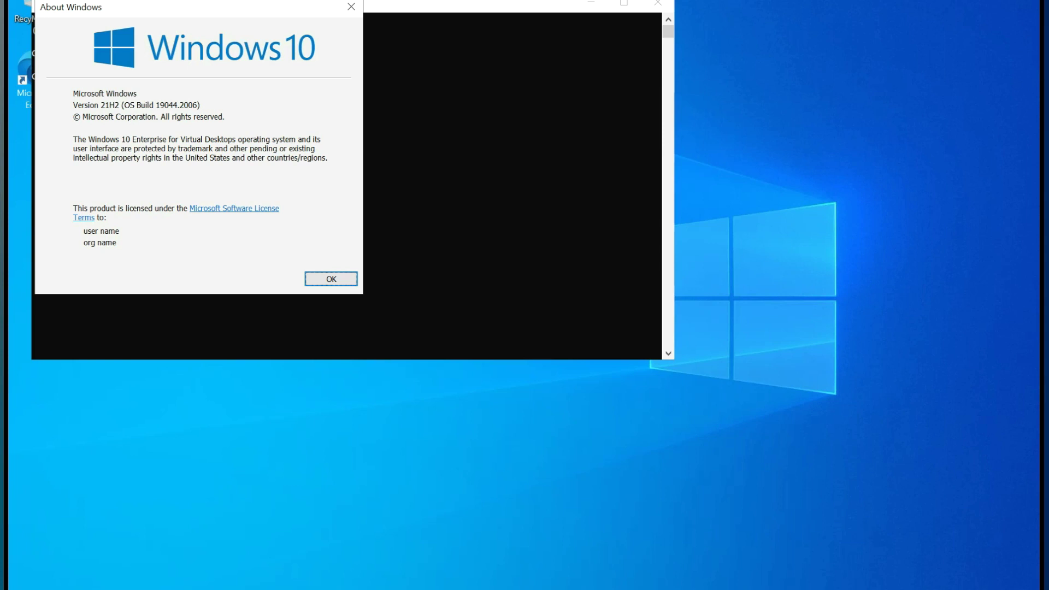
{"action": "left_click_drag", "start_coordinate": [191, 7], "coordinate": [356, 172]}
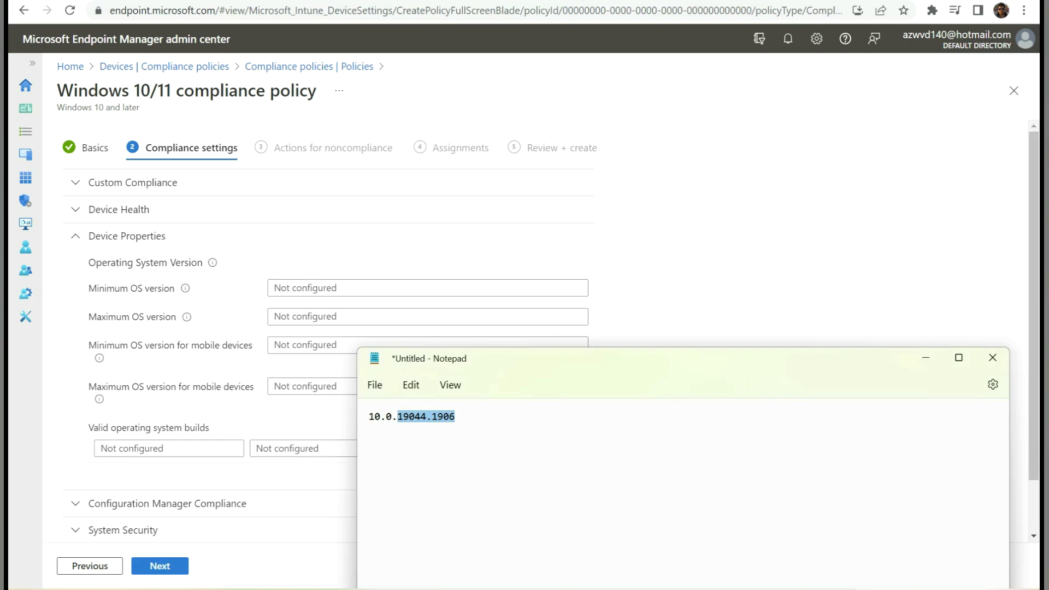
{"action": "left_click", "coordinate": [455, 416]}
{"action": "key", "text": "BackSpace"}
{"action": "key", "text": "BackSpace"}
{"action": "key", "text": "BackSpace"}
{"action": "key", "text": "BackSpace"}
{"action": "type", "text": "200"}
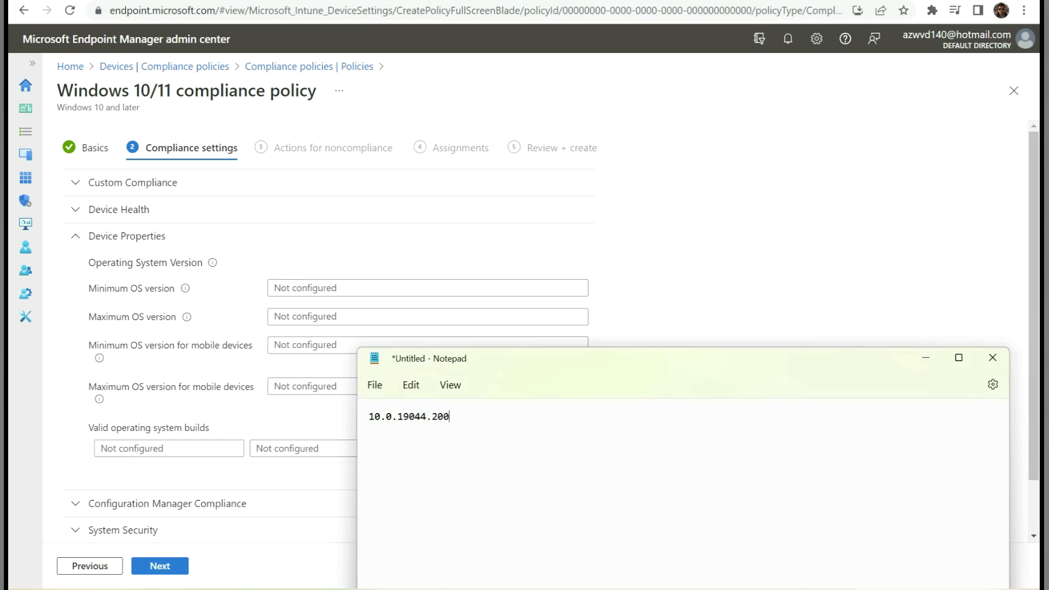
{"action": "type", "text": "6"}
- Copy 10.0.19044.2006 from Notepad and paste it into the Minimum OS version field
{"action": "left_click_drag", "start_coordinate": [455, 416], "coordinate": [368, 416]}
{"action": "right_click", "coordinate": [393, 416]}
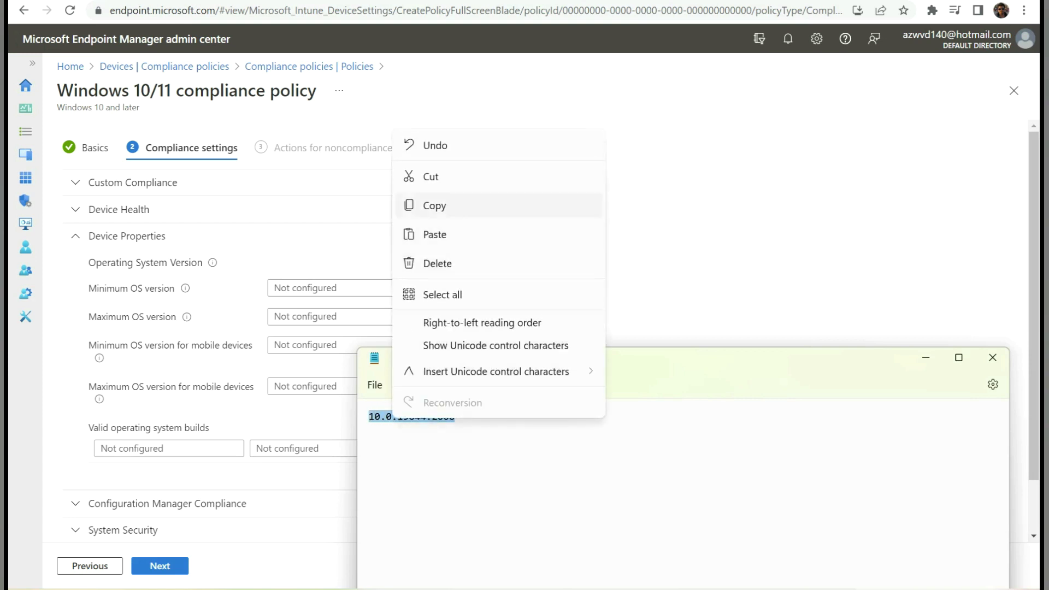
{"action": "left_click", "coordinate": [431, 204]}
{"action": "left_click", "coordinate": [427, 287]}
{"action": "key", "text": "ctrl+v"}
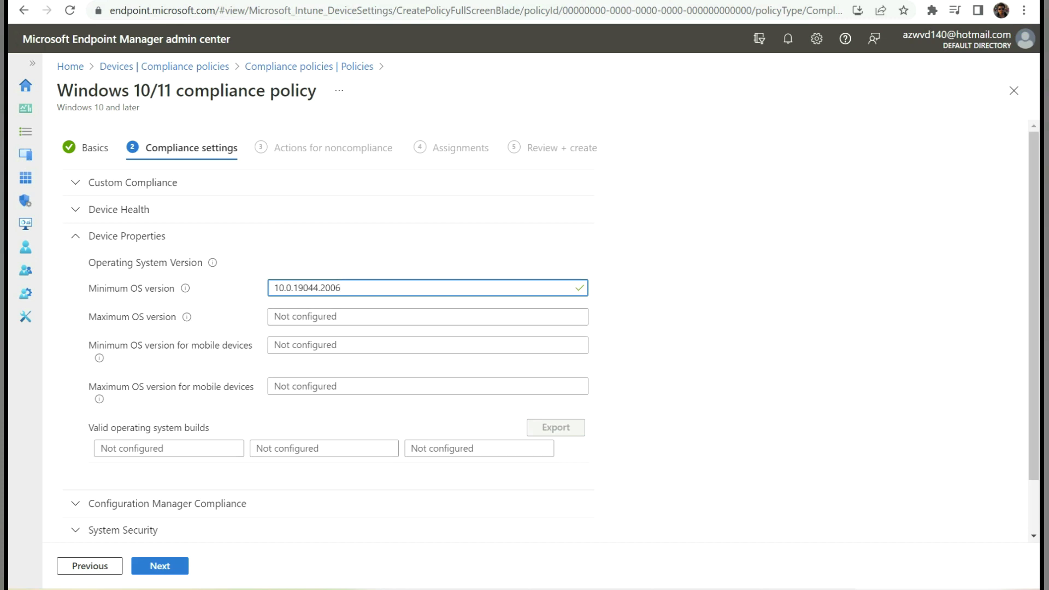
{"action": "mouse_move", "coordinate": [186, 317]}
{"action": "scroll", "coordinate": [328, 328], "scroll_direction": "down", "scroll_amount": 1}
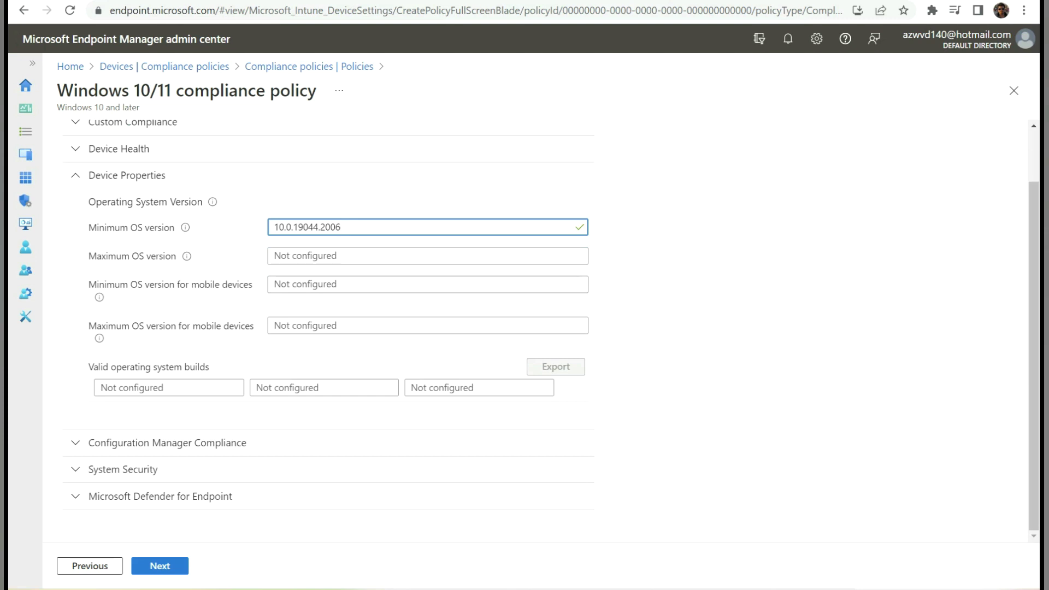
- Under System Security, require Firewall, TPM, Antivirus and Antispyware
{"action": "left_click", "coordinate": [127, 175]}
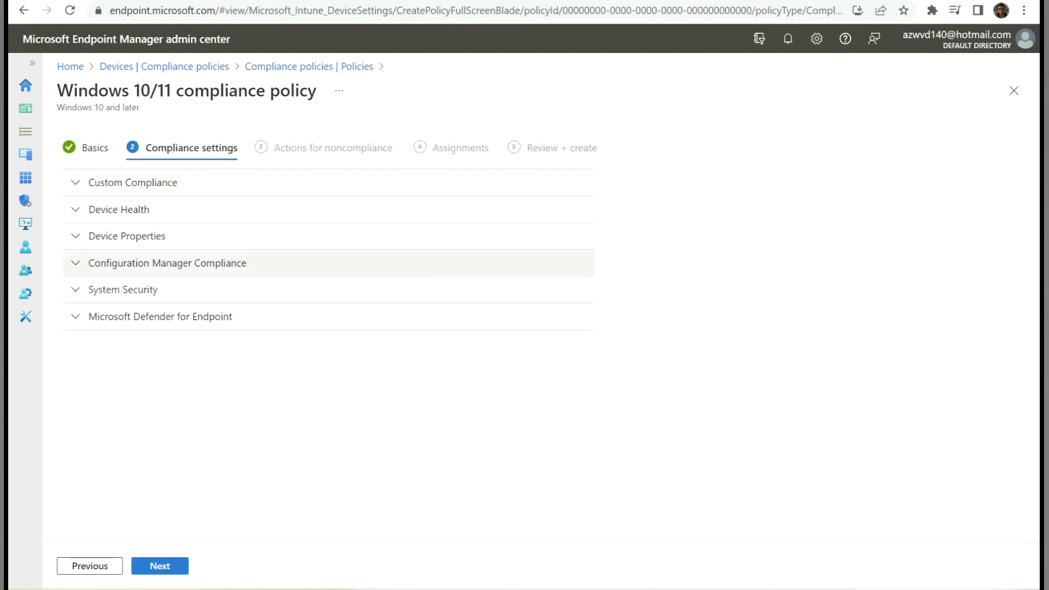
{"action": "left_click", "coordinate": [167, 262]}
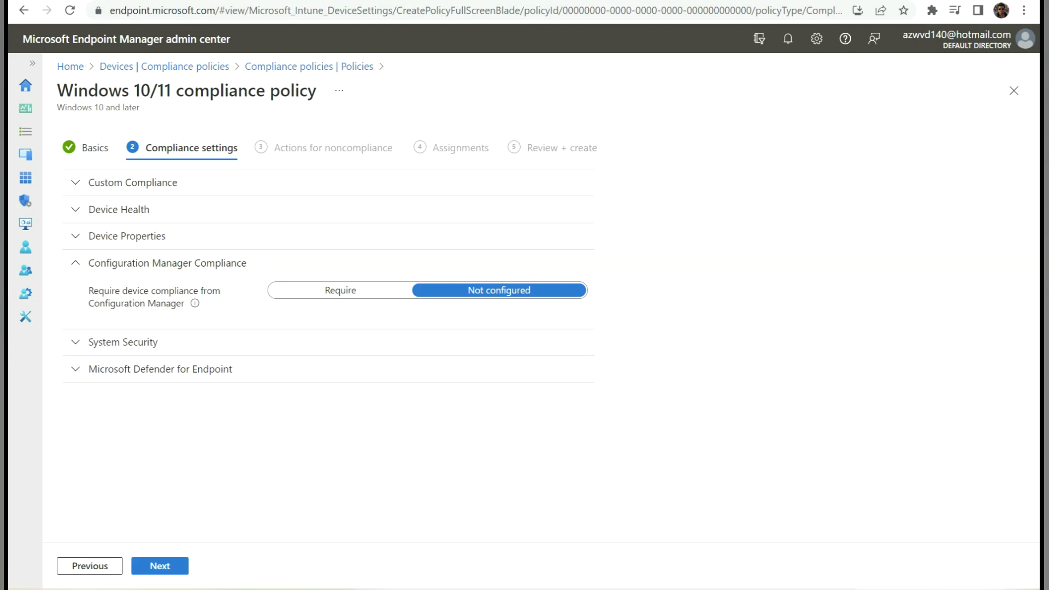
{"action": "left_click", "coordinate": [75, 263]}
{"action": "left_click", "coordinate": [75, 289]}
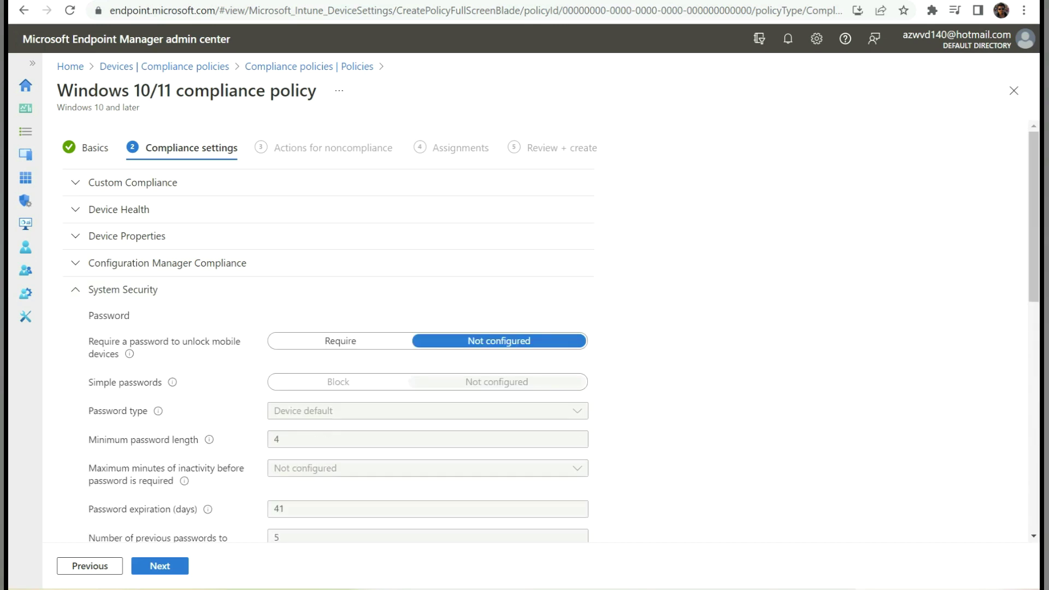
{"action": "scroll", "coordinate": [328, 328], "scroll_direction": "down", "scroll_amount": 5}
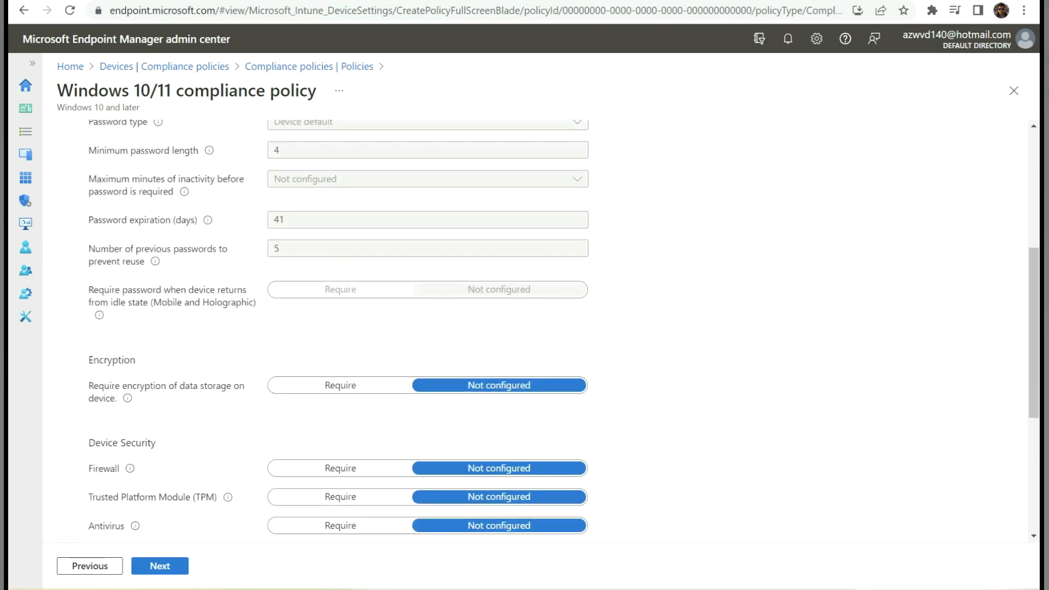
{"action": "scroll", "coordinate": [328, 328], "scroll_direction": "down", "scroll_amount": 3}
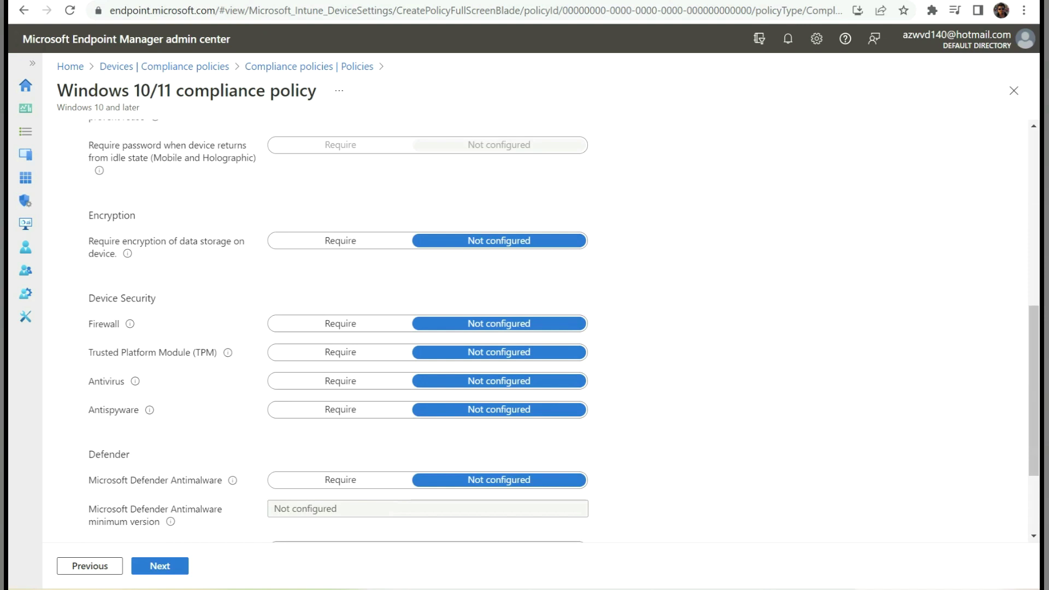
{"action": "left_click_drag", "start_coordinate": [158, 298], "coordinate": [88, 298]}
{"action": "left_click", "coordinate": [340, 324]}
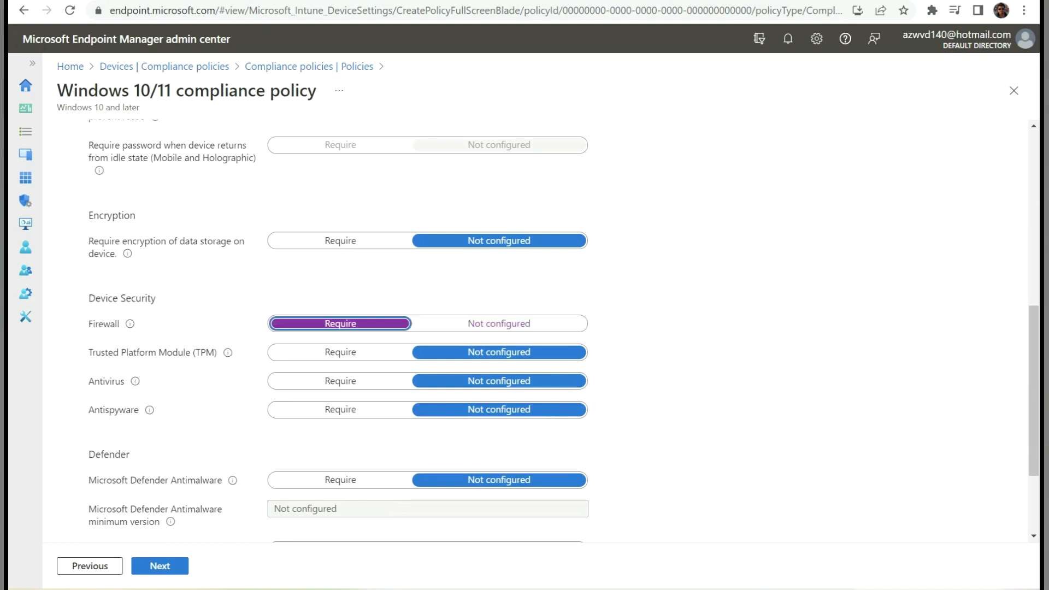
{"action": "left_click", "coordinate": [341, 352]}
{"action": "left_click", "coordinate": [341, 380]}
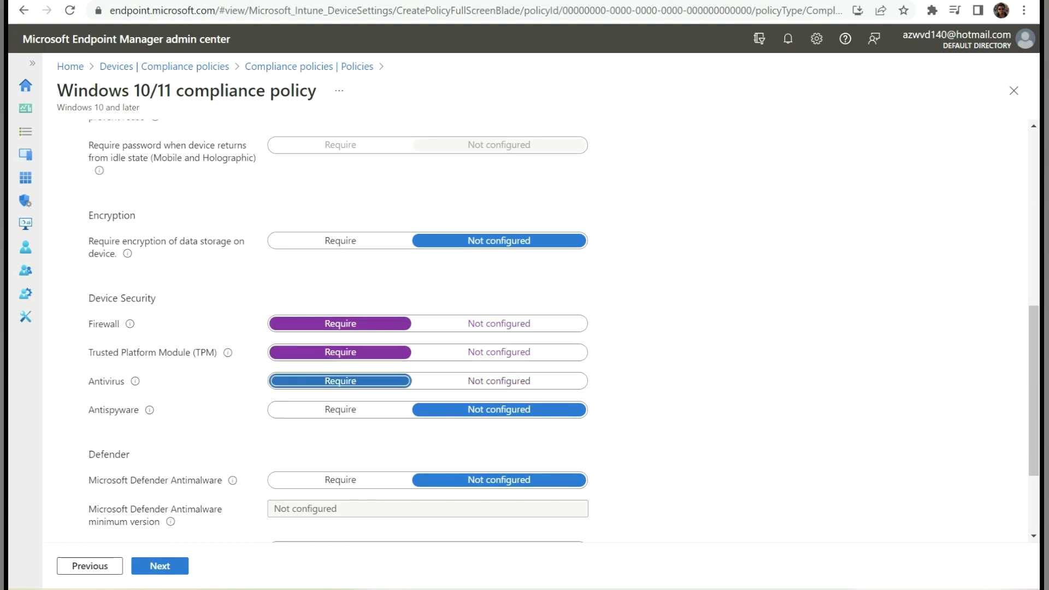
{"action": "left_click", "coordinate": [340, 410]}
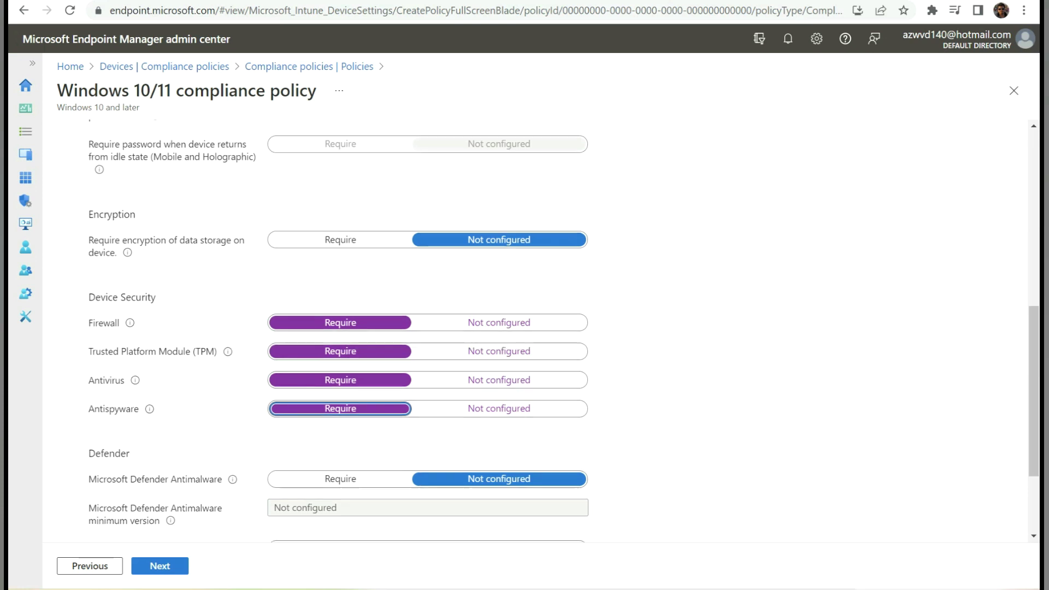
- Review the Defender for Endpoint machine risk score without changing it, then continue to noncompliance actions
{"action": "scroll", "coordinate": [426, 327], "scroll_direction": "down", "scroll_amount": 2}
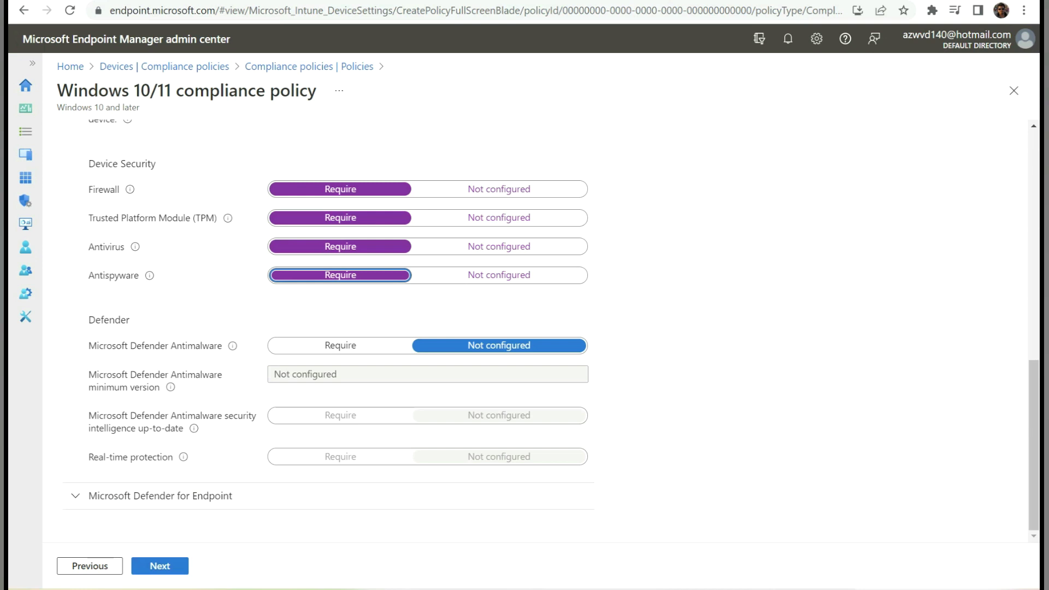
{"action": "left_click", "coordinate": [160, 496]}
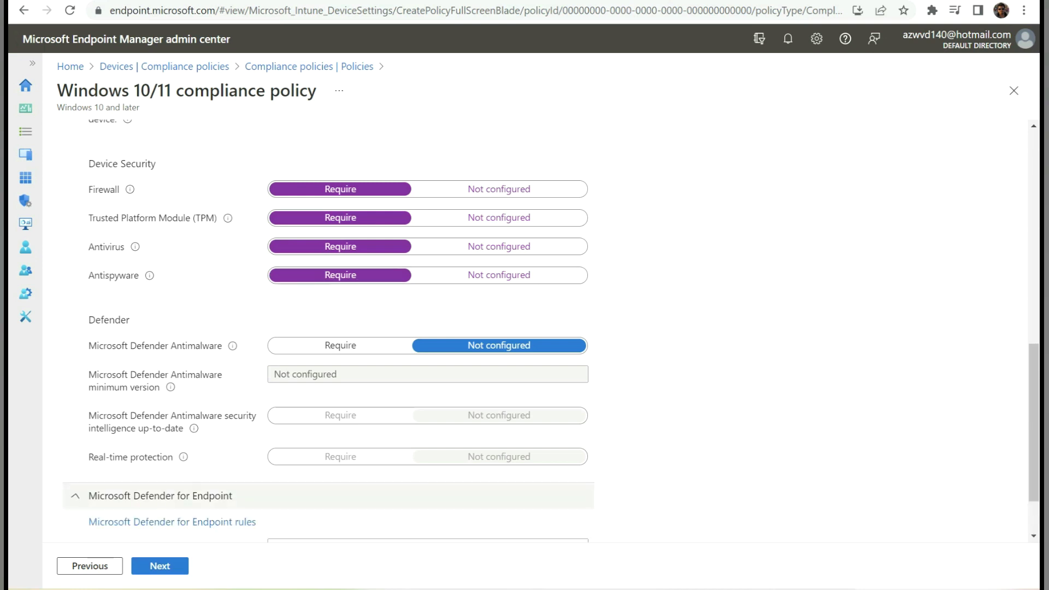
{"action": "scroll", "coordinate": [546, 328], "scroll_direction": "down", "scroll_amount": 3}
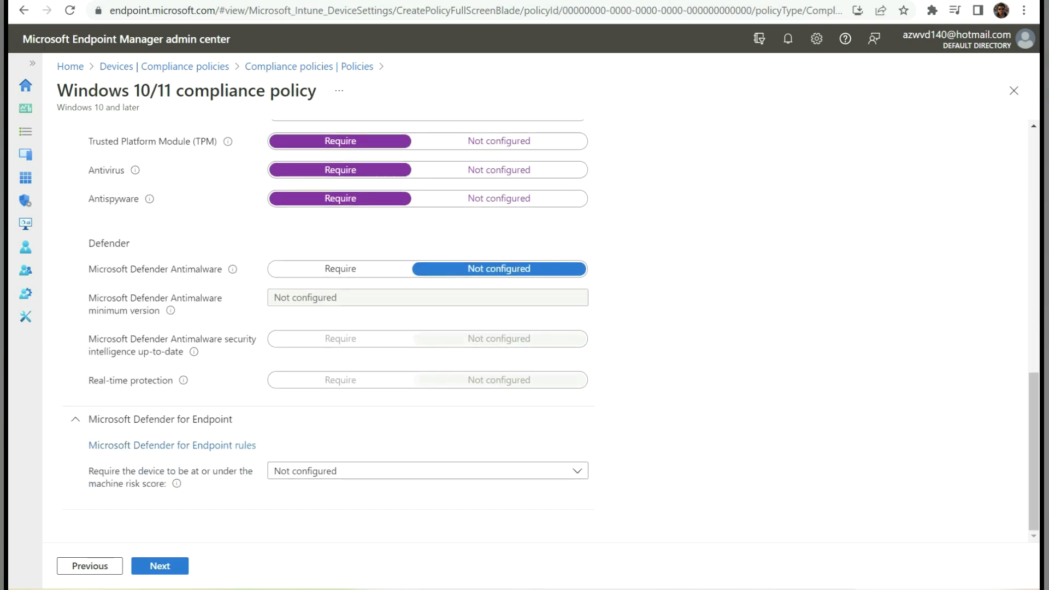
{"action": "left_click", "coordinate": [427, 471]}
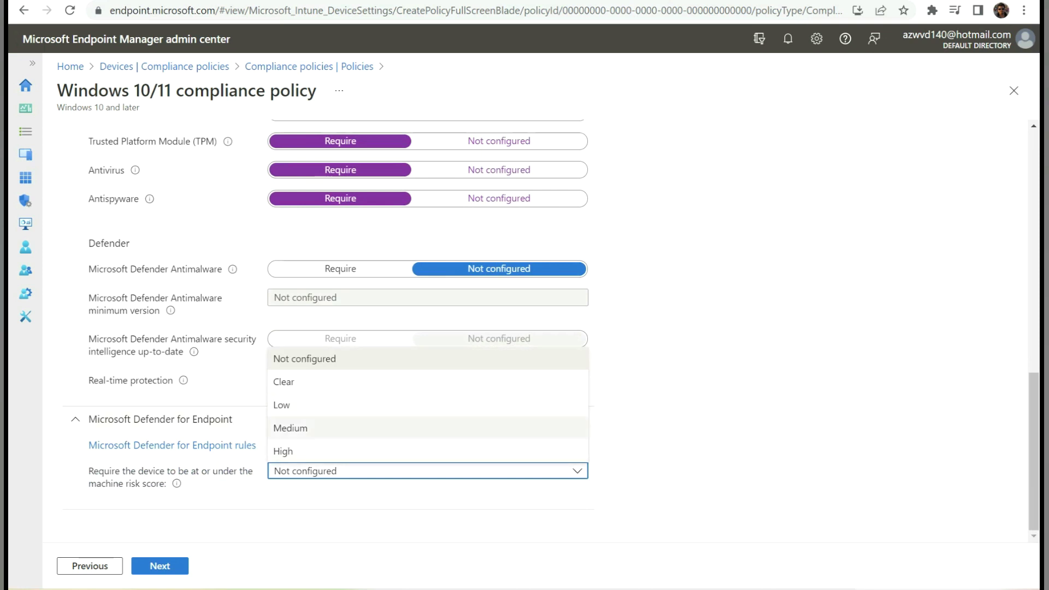
{"action": "left_click", "coordinate": [678, 423]}
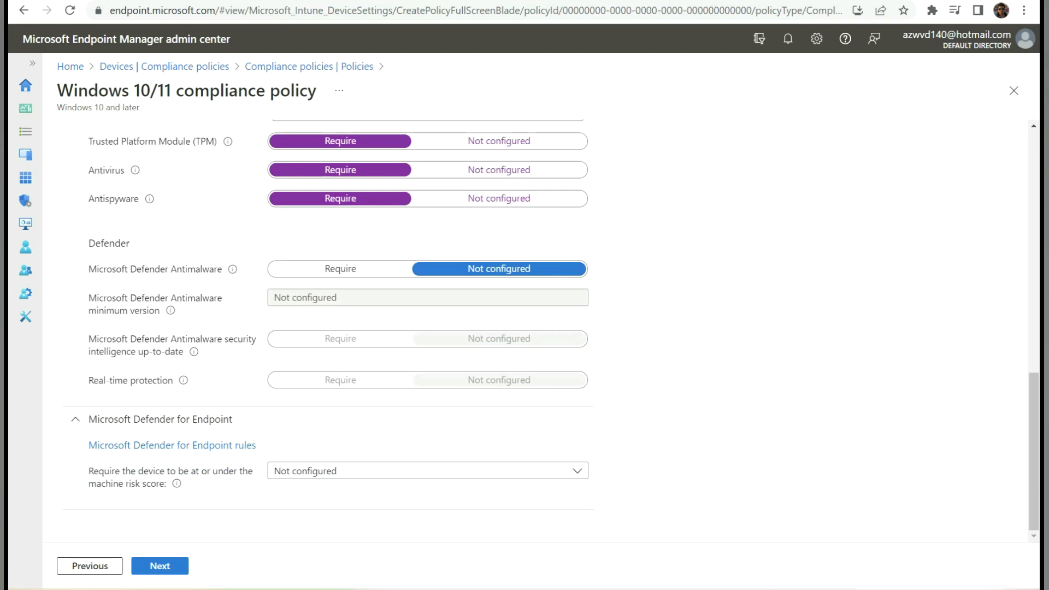
{"action": "scroll", "coordinate": [540, 327], "scroll_direction": "up", "scroll_amount": 1}
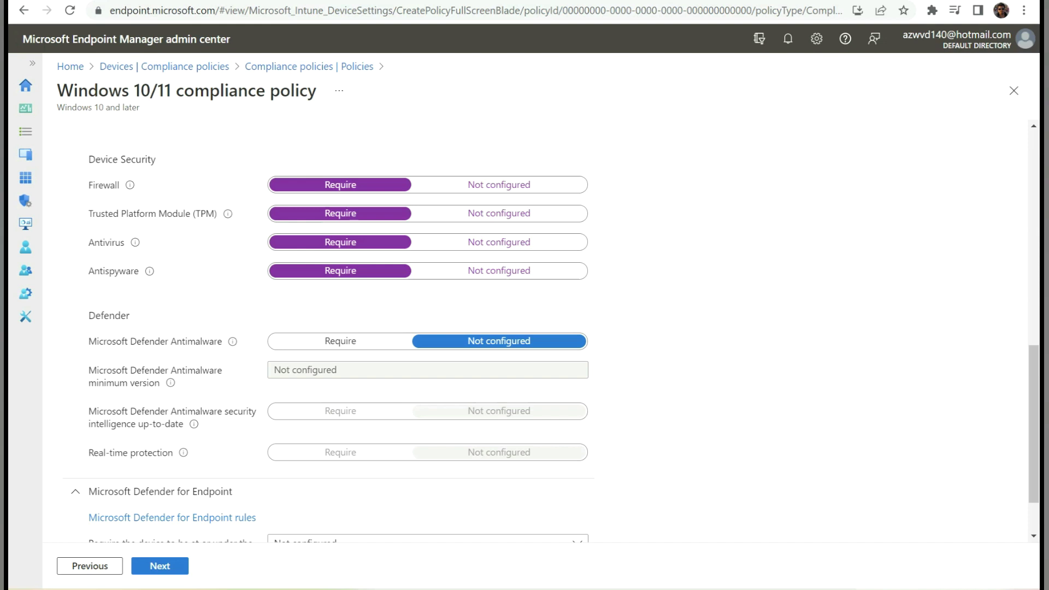
{"action": "left_click", "coordinate": [164, 567]}
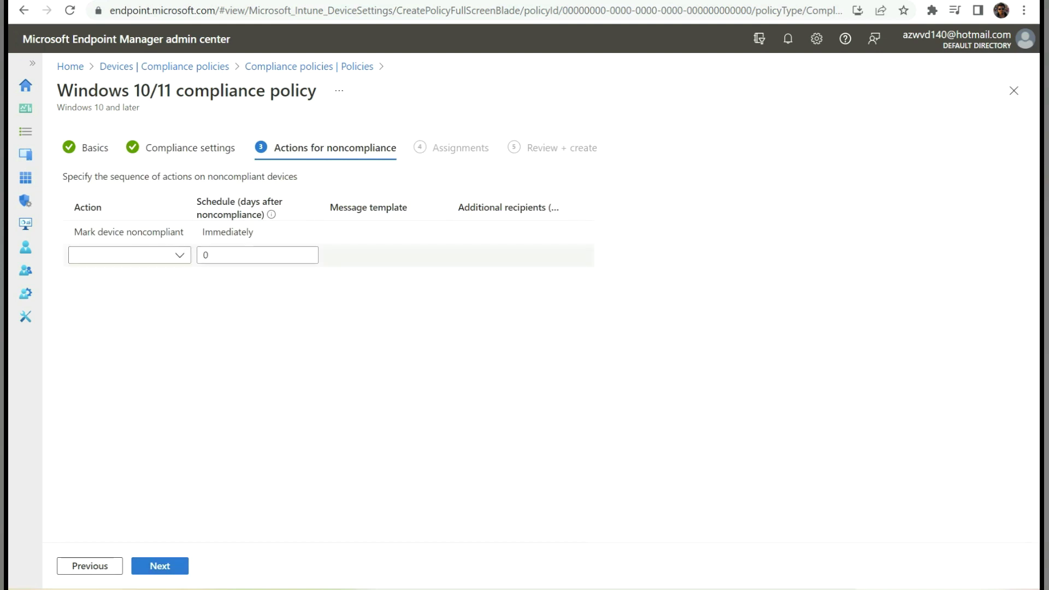
- Add no extra noncompliance actions, keeping Mark device noncompliant at Immediately, and continue to Assignments
{"action": "left_click", "coordinate": [179, 255]}
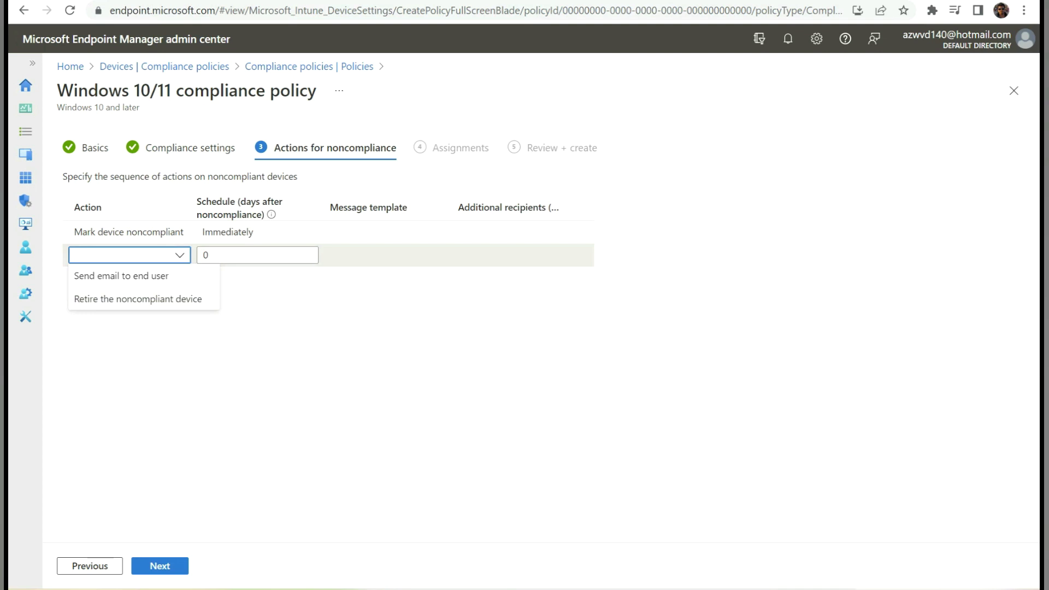
{"action": "key", "text": "Escape"}
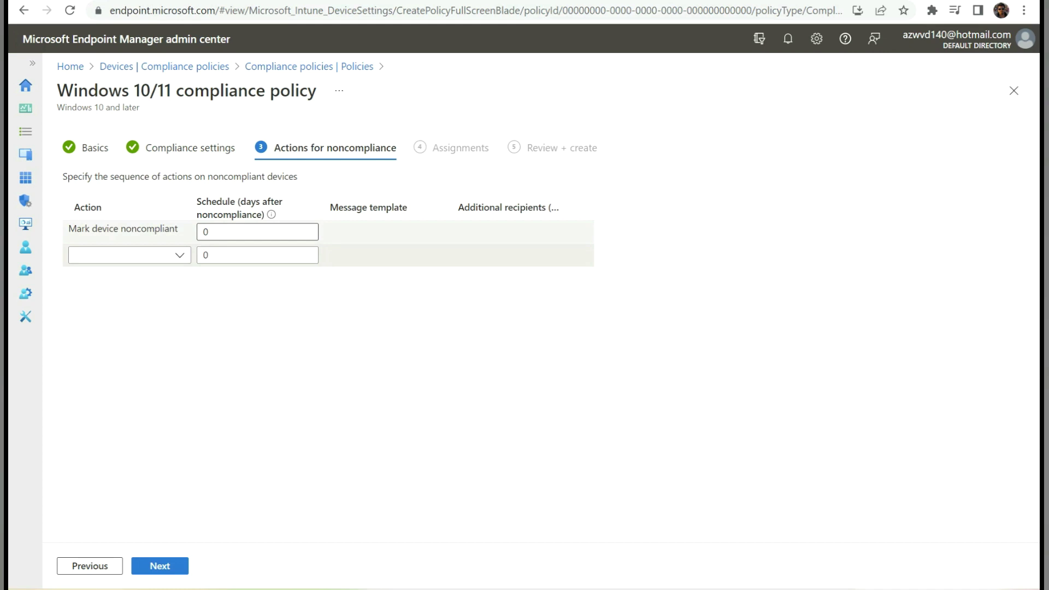
{"action": "left_click", "coordinate": [130, 255]}
{"action": "mouse_move", "coordinate": [257, 232]}
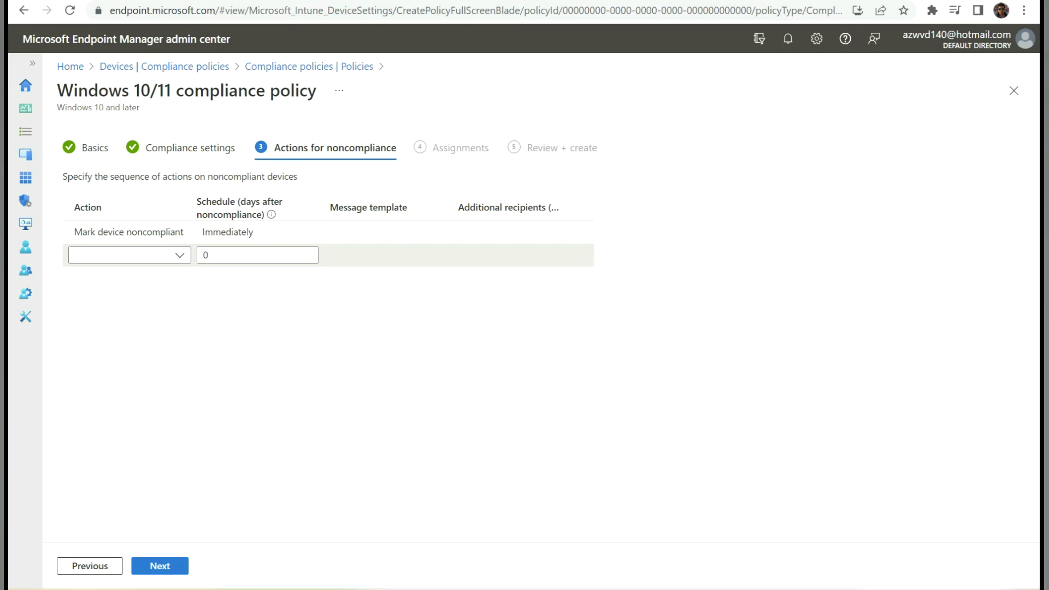
{"action": "left_click", "coordinate": [180, 565]}
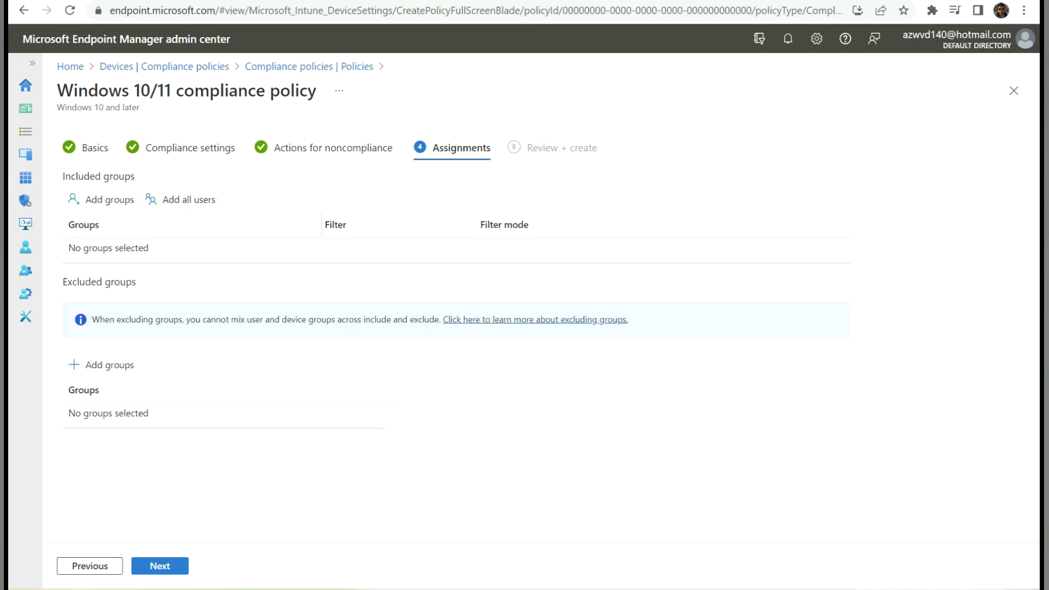
- Add intune-configprofile-grp under Included groups and continue to Review + create
{"action": "left_click", "coordinate": [102, 199]}
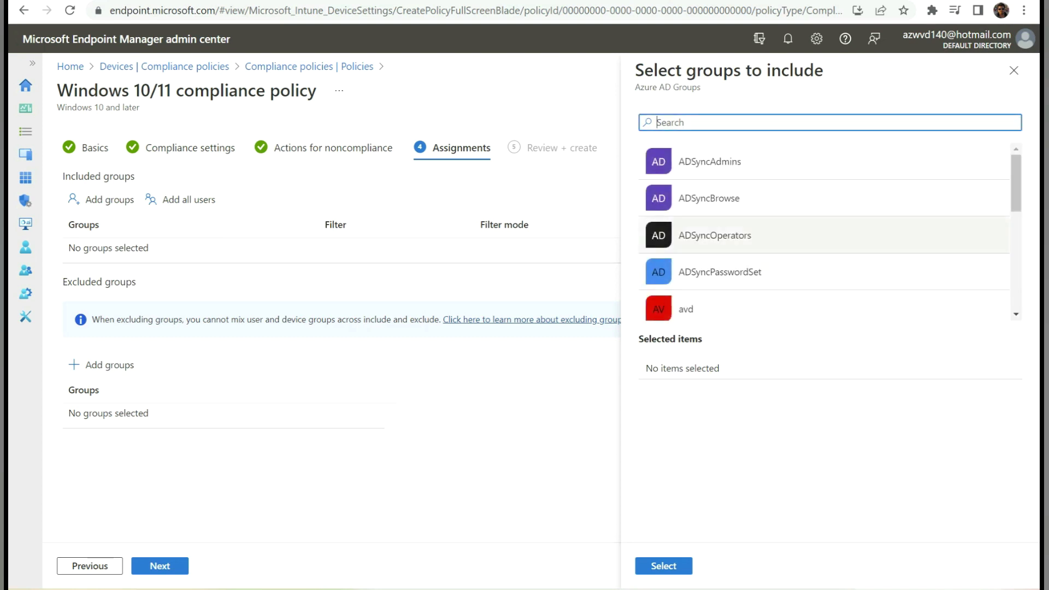
{"action": "scroll", "coordinate": [727, 240], "scroll_direction": "down", "scroll_amount": 5}
{"action": "left_click", "coordinate": [726, 243]}
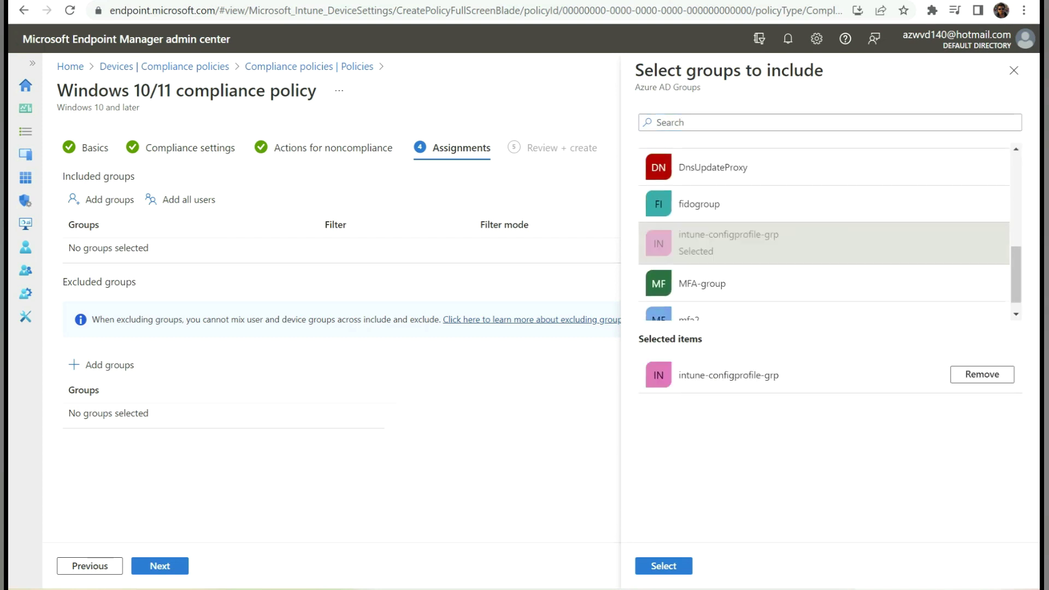
{"action": "left_click", "coordinate": [663, 565]}
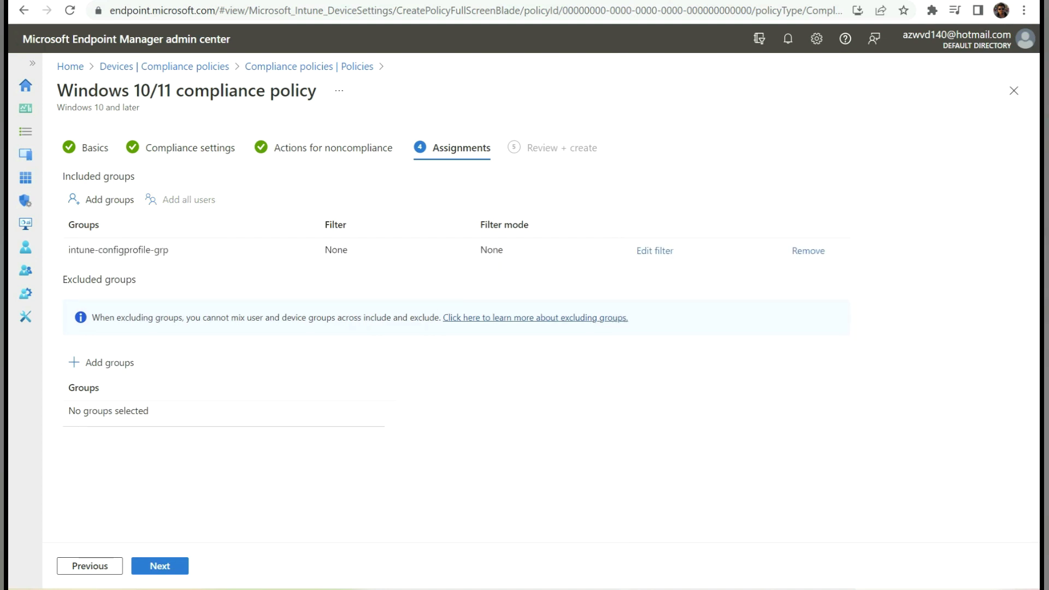
{"action": "left_click", "coordinate": [164, 568]}
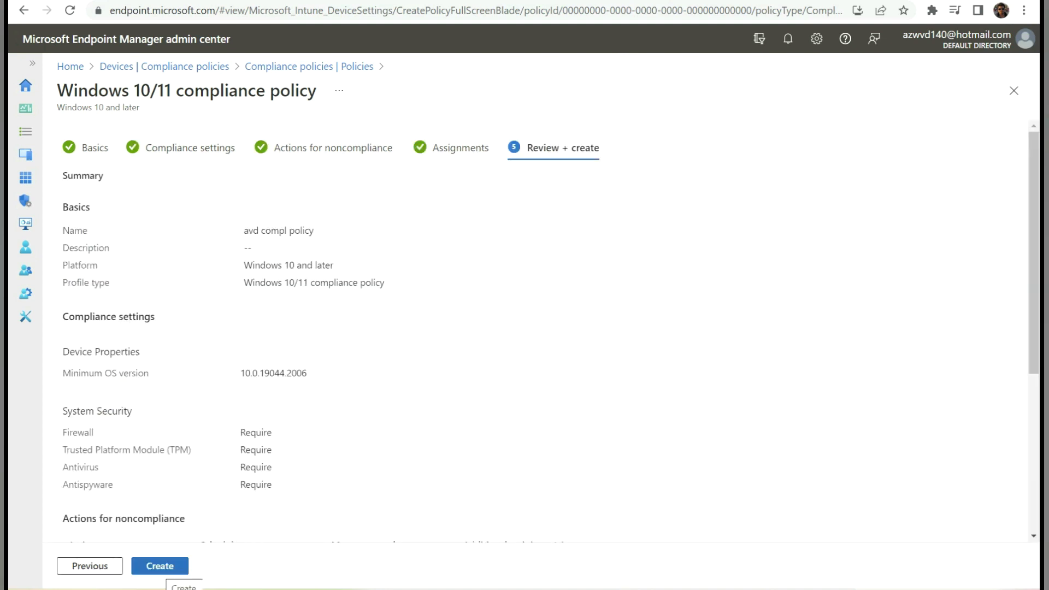
- Create the avd compl policy from its review summary
{"action": "left_click", "coordinate": [161, 567]}
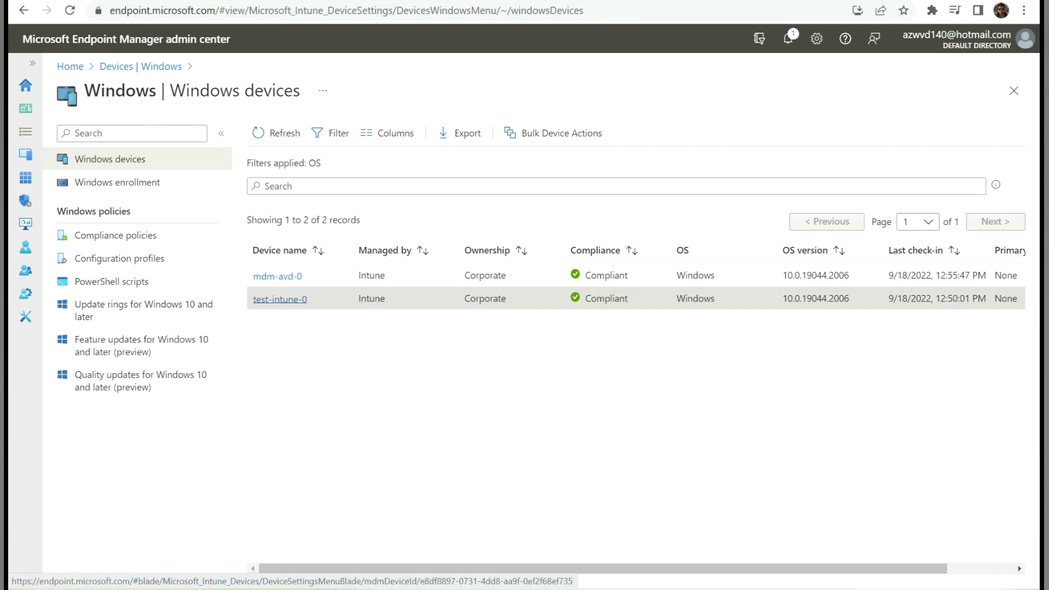
- Open test-intune-0 and review its compliance results per policy
{"action": "left_click", "coordinate": [280, 298]}
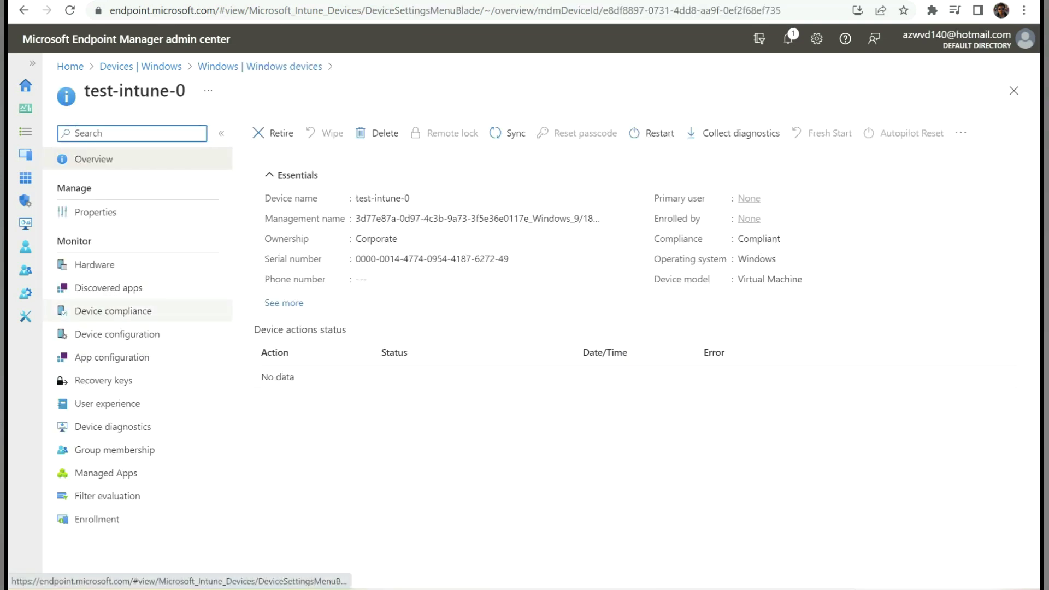
{"action": "left_click", "coordinate": [113, 311]}
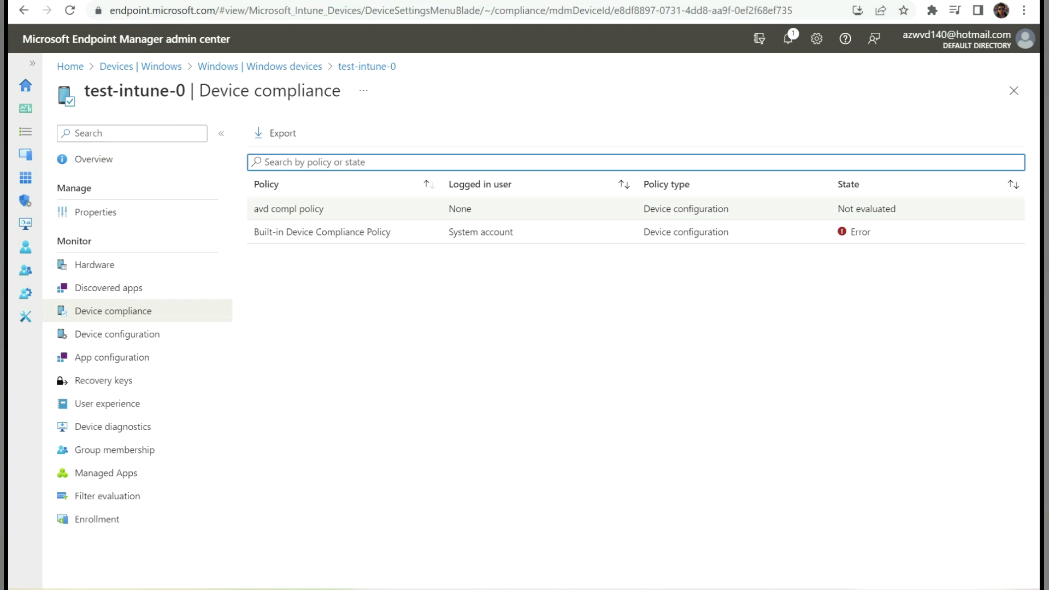
{"action": "left_click", "coordinate": [93, 159]}
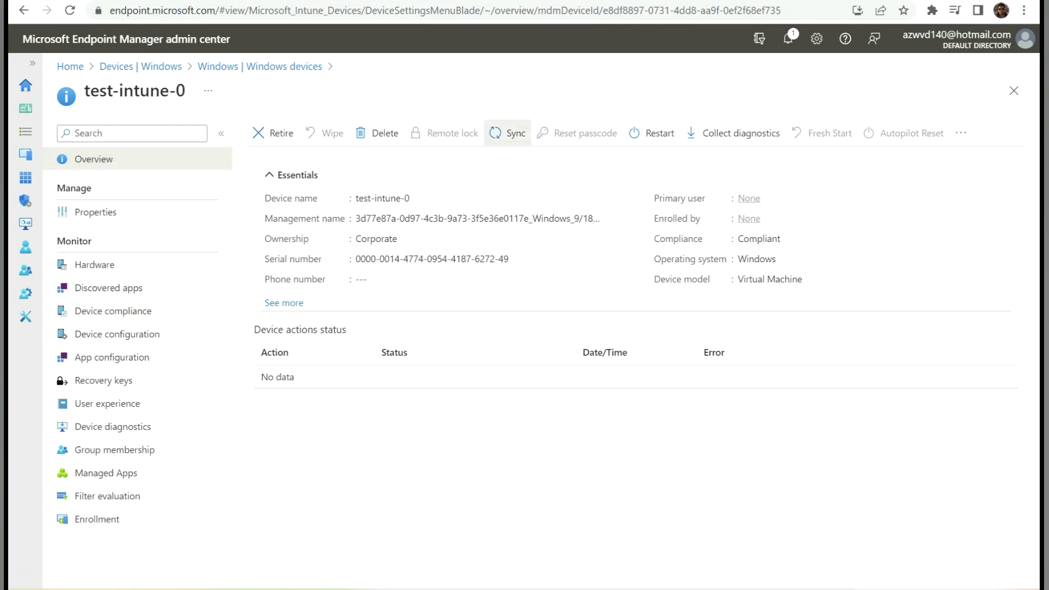
- Sync test-intune-0 and copy its Compliant status text
{"action": "left_click", "coordinate": [511, 134]}
{"action": "key", "text": "Return"}
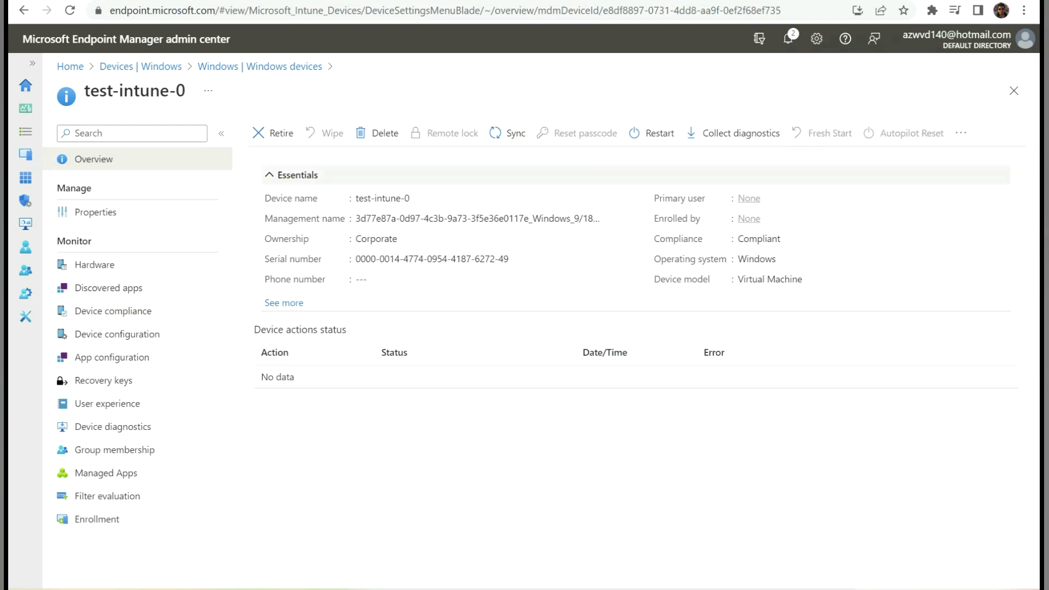
{"action": "left_click_drag", "start_coordinate": [781, 238], "coordinate": [738, 239]}
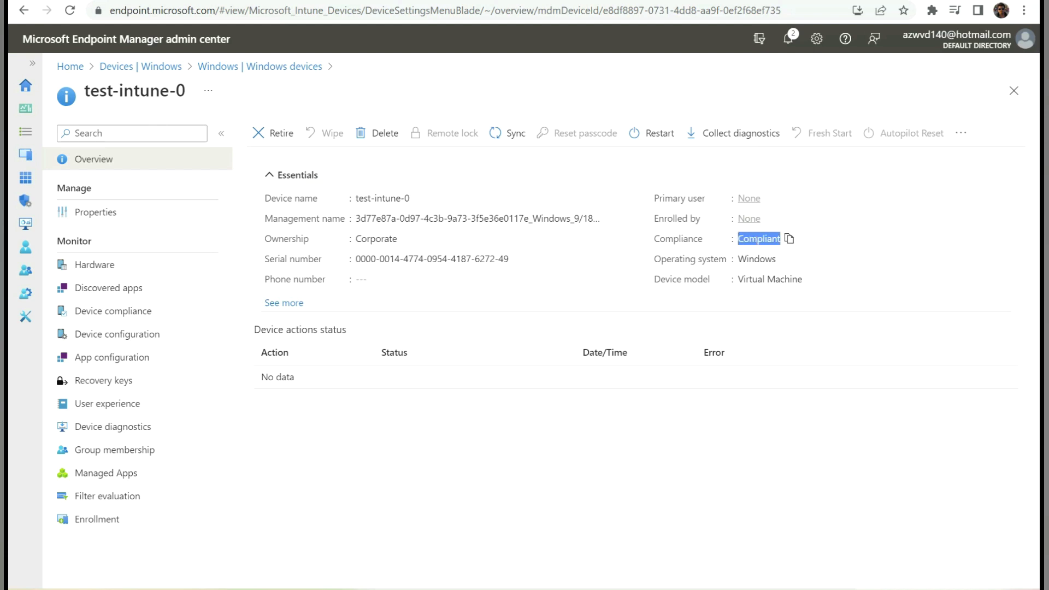
{"action": "left_click", "coordinate": [546, 426]}
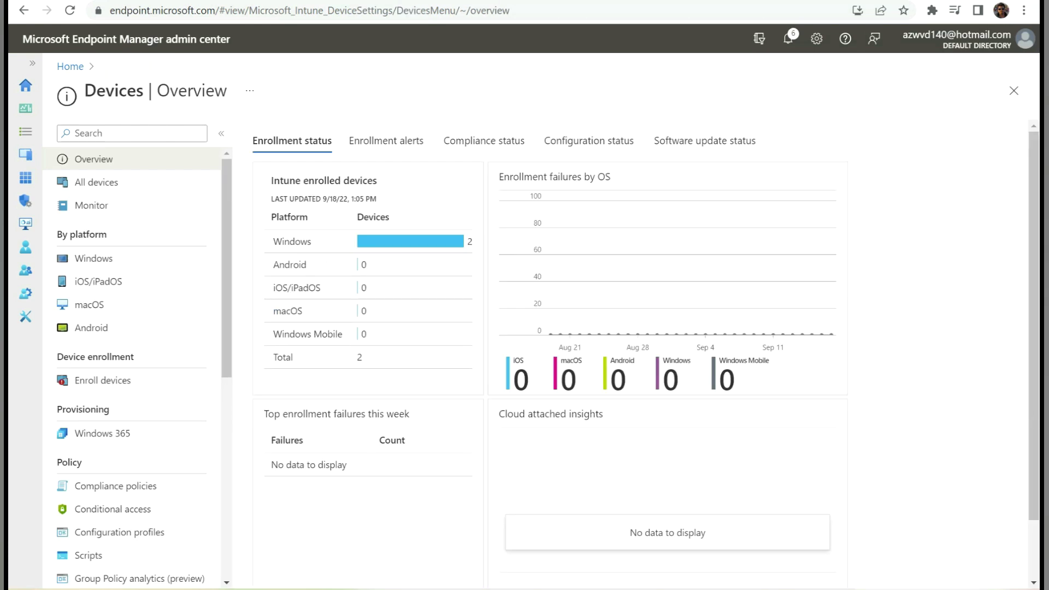
- Check the avd compl policy overview, then open the Windows devices list
{"action": "left_click", "coordinate": [116, 486]}
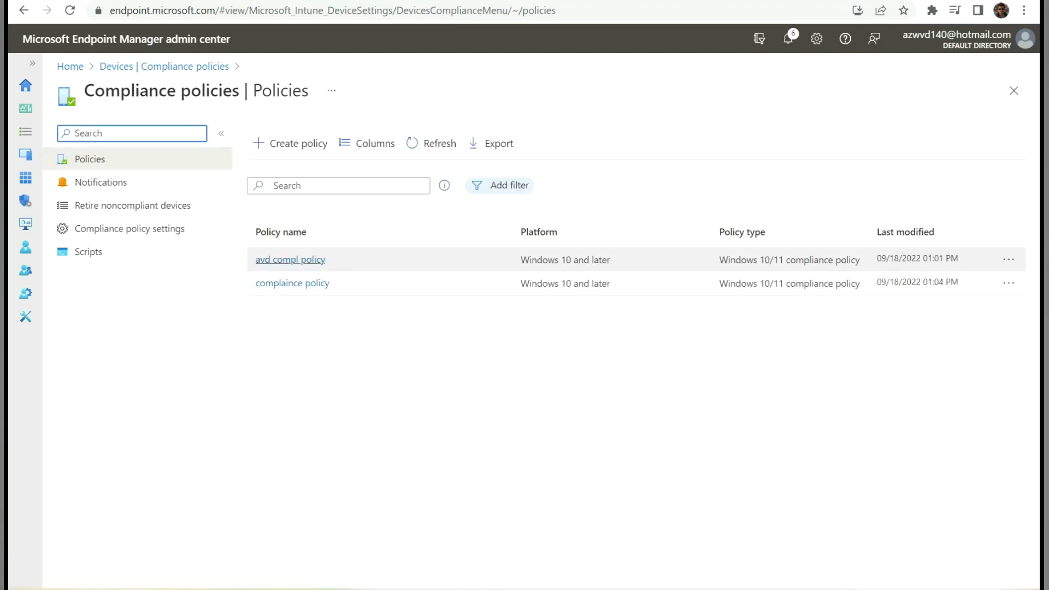
{"action": "left_click", "coordinate": [290, 260]}
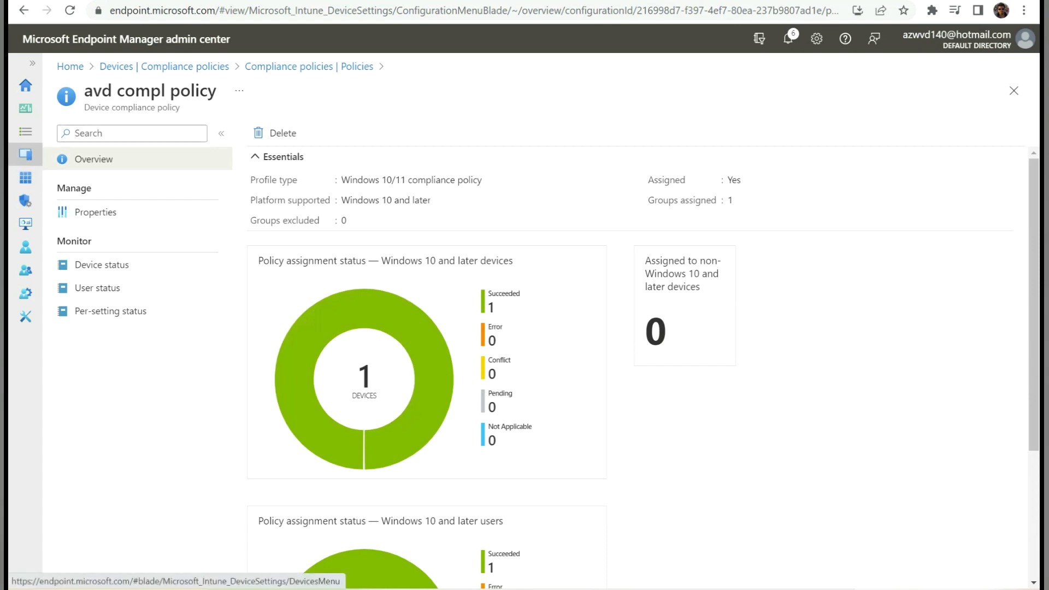
{"action": "left_click", "coordinate": [25, 154]}
{"action": "left_click", "coordinate": [93, 257]}
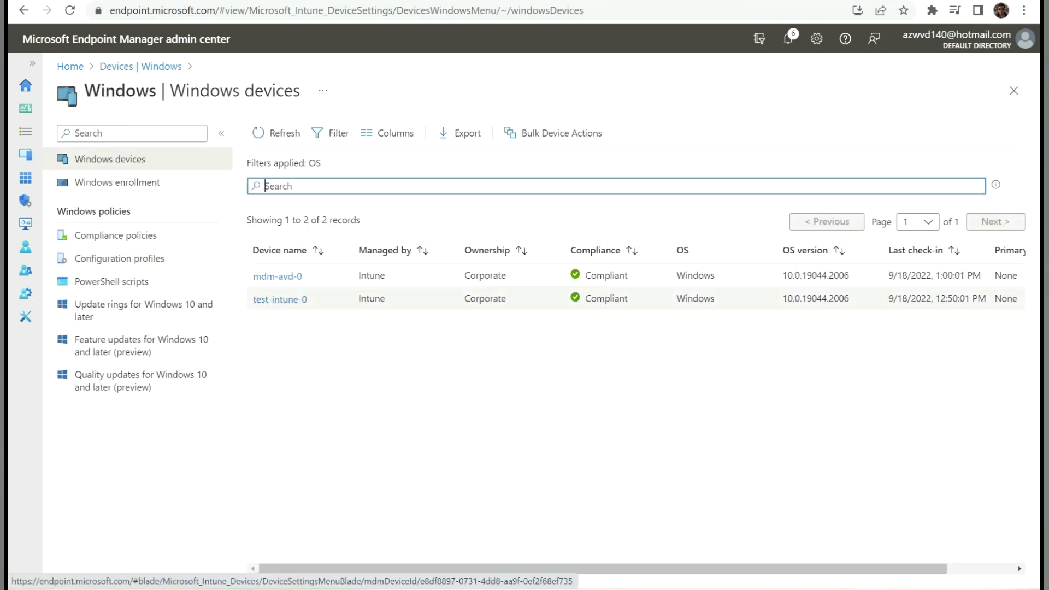
- Inspect test-intune-0's per-setting avd compl policy results, noting TPM as Not applicable
{"action": "left_click_drag", "start_coordinate": [628, 299], "coordinate": [583, 298]}
{"action": "left_click", "coordinate": [280, 299]}
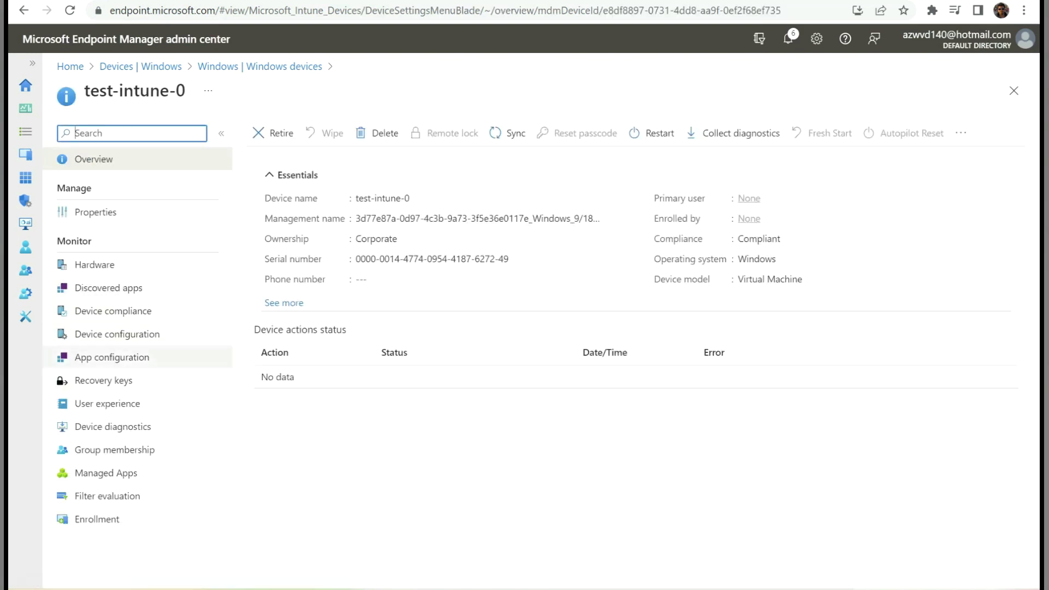
{"action": "left_click", "coordinate": [113, 311]}
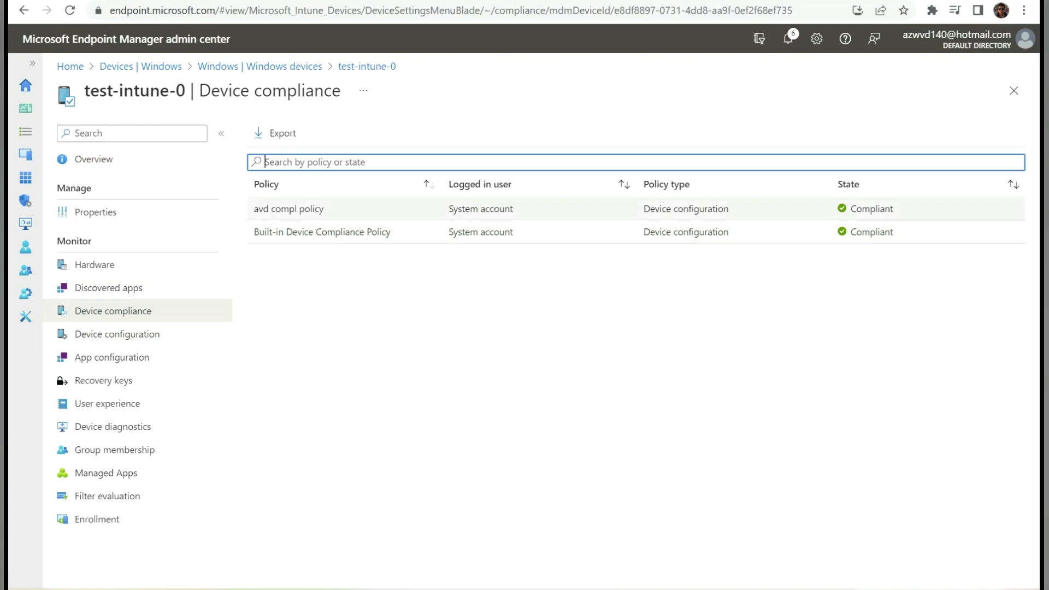
{"action": "left_click", "coordinate": [288, 209]}
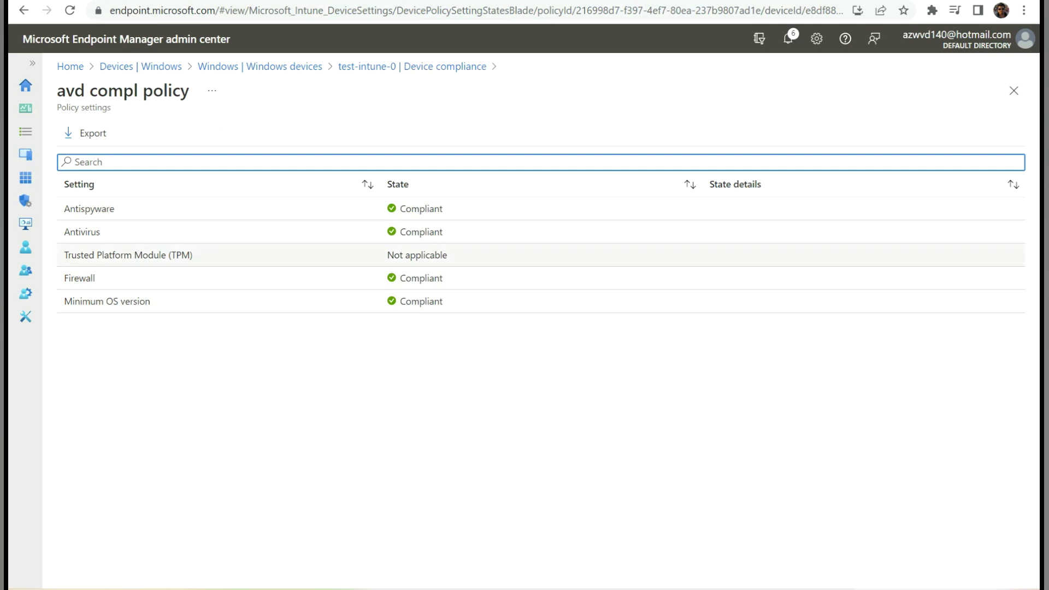
{"action": "triple_click", "coordinate": [413, 256]}
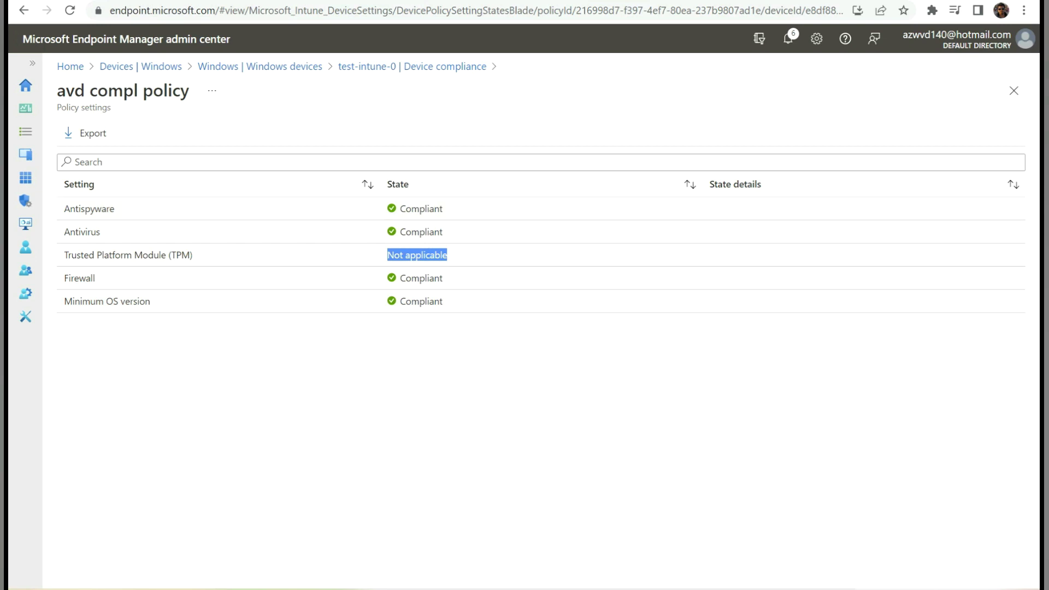
{"action": "left_click", "coordinate": [411, 66]}
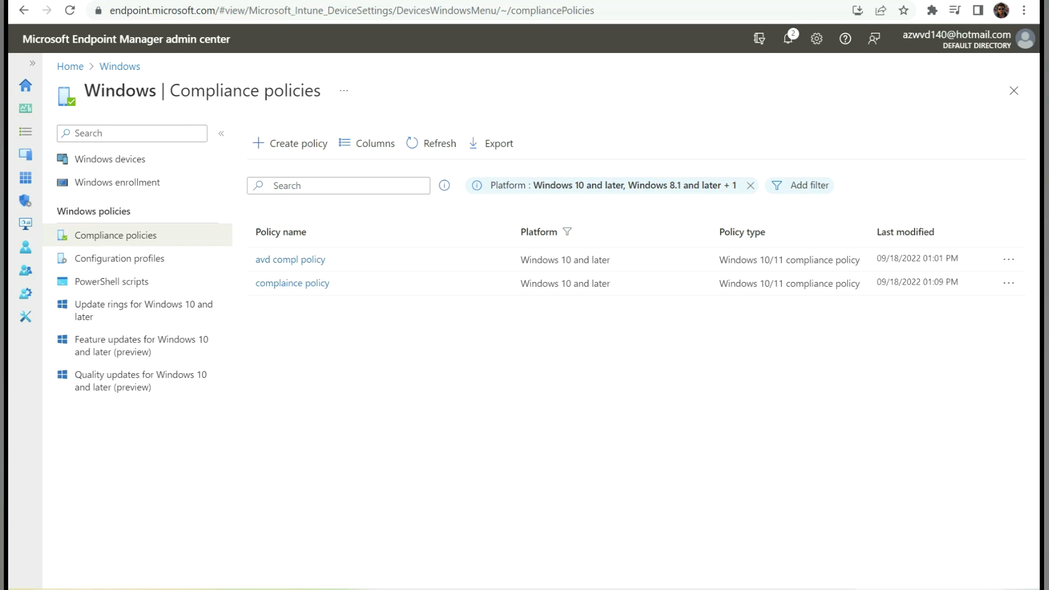
- Edit complaince policy's compliance settings and select its Minimum OS version 11.0.22000.978
{"action": "left_click", "coordinate": [293, 283]}
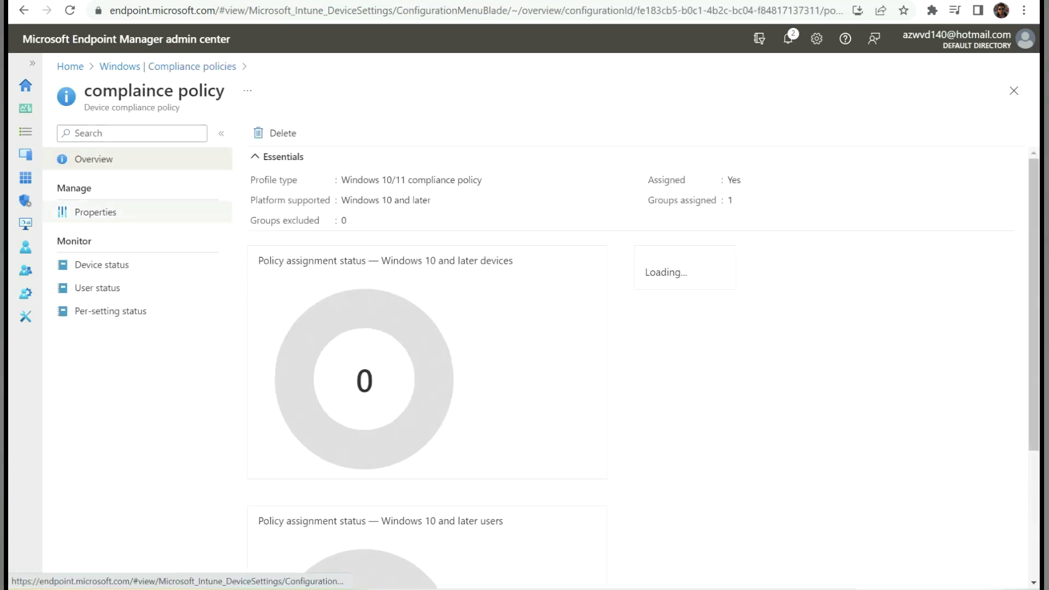
{"action": "left_click", "coordinate": [96, 211]}
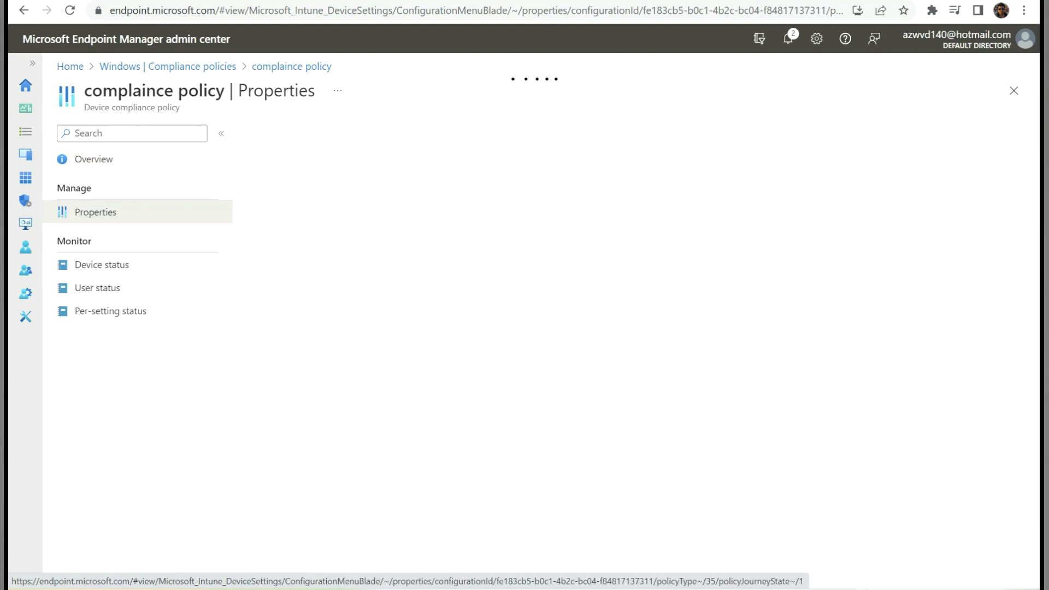
{"action": "scroll", "coordinate": [628, 350], "scroll_direction": "down", "scroll_amount": 3}
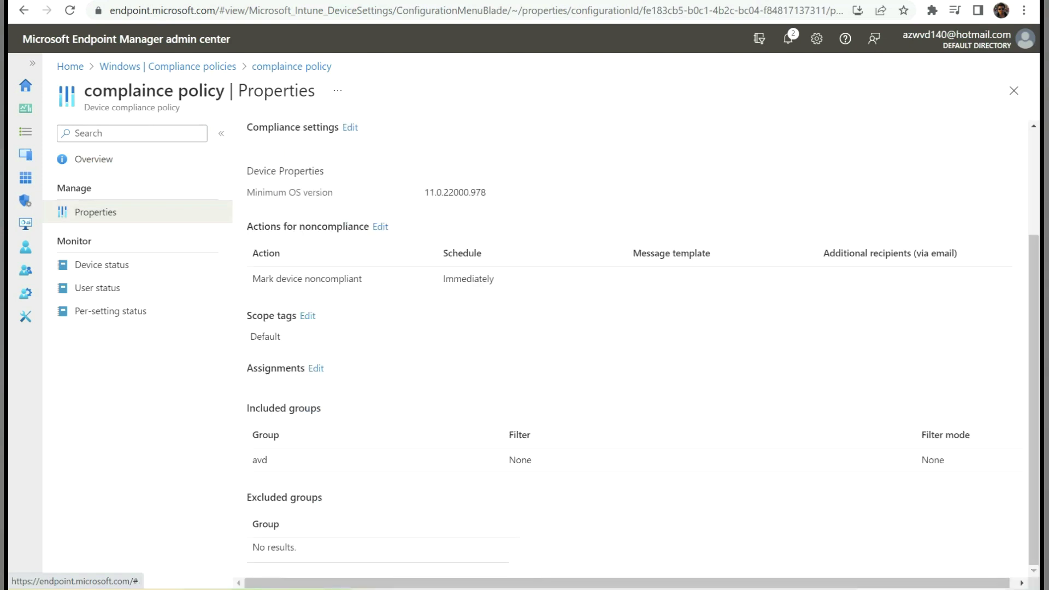
{"action": "left_click", "coordinate": [350, 127]}
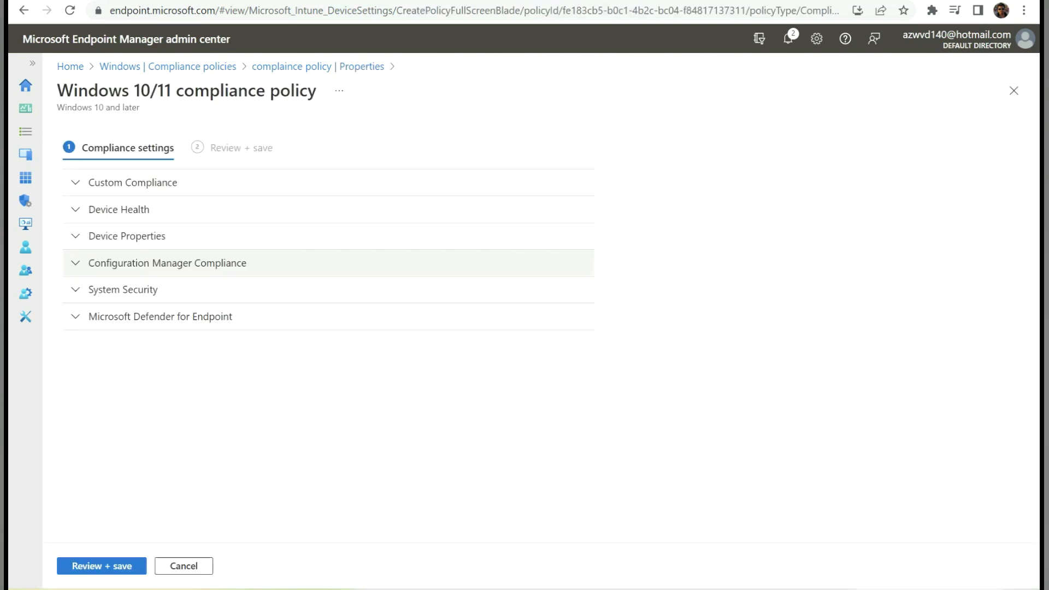
{"action": "left_click", "coordinate": [123, 235]}
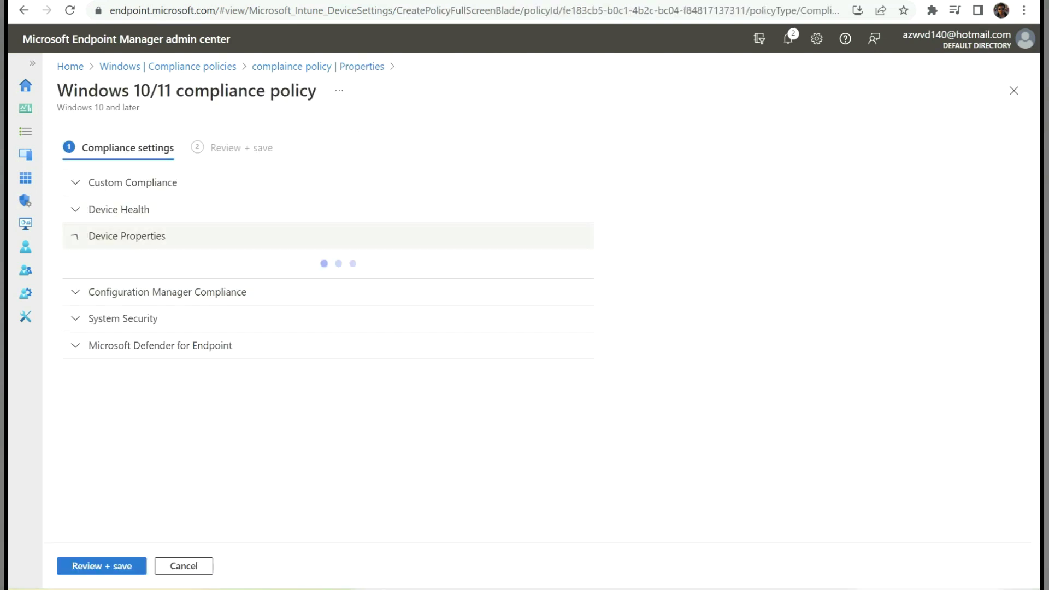
{"action": "left_click_drag", "start_coordinate": [341, 288], "coordinate": [272, 288]}
- Rerun winver in Command Prompt to confirm Windows 11 build 22000.978
{"action": "key", "text": "alt+Tab"}
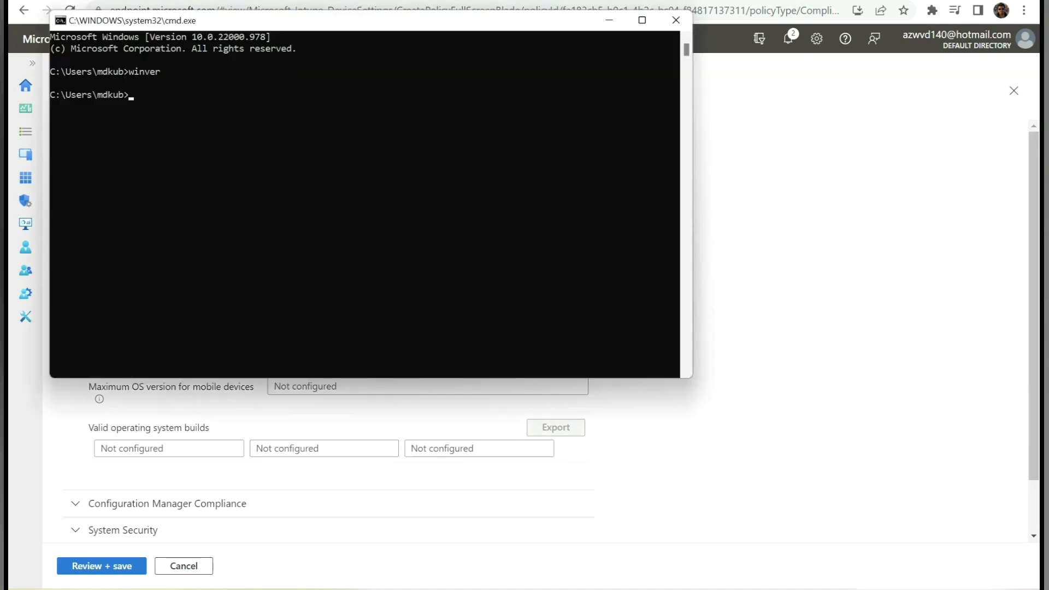
{"action": "key", "text": "Up"}
{"action": "key", "text": "Return"}
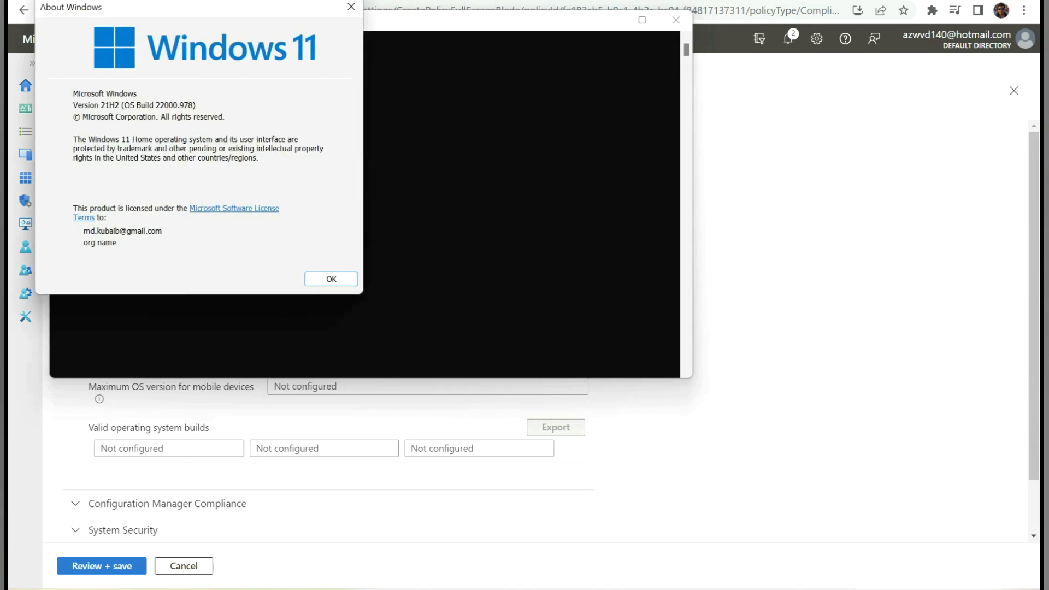
{"action": "key", "text": "Return"}
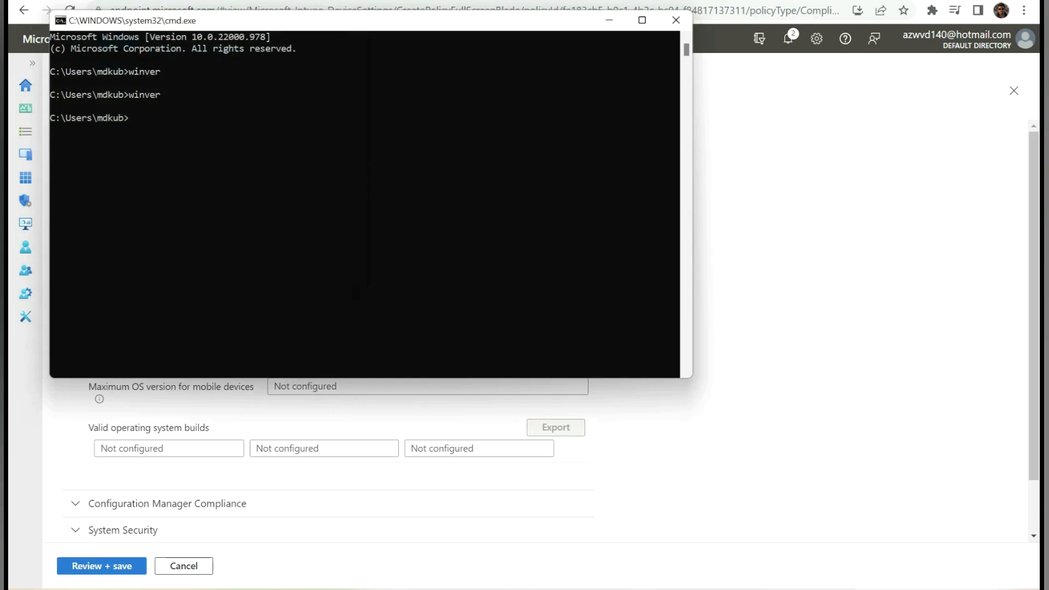
{"action": "key", "text": "alt+Tab"}
{"action": "left_click", "coordinate": [340, 288]}
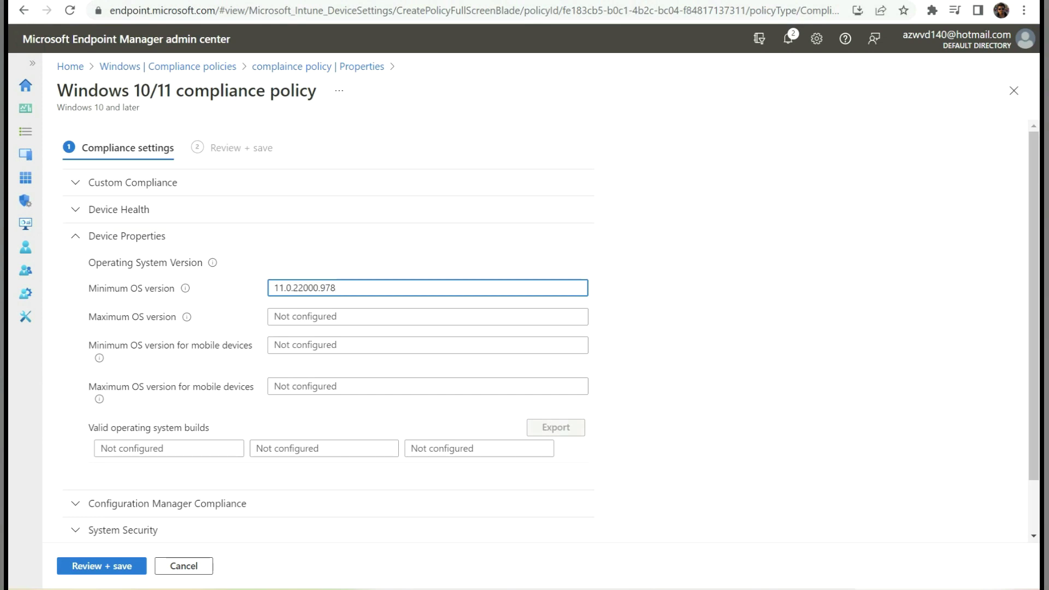
{"action": "left_click_drag", "start_coordinate": [274, 287], "coordinate": [335, 288]}
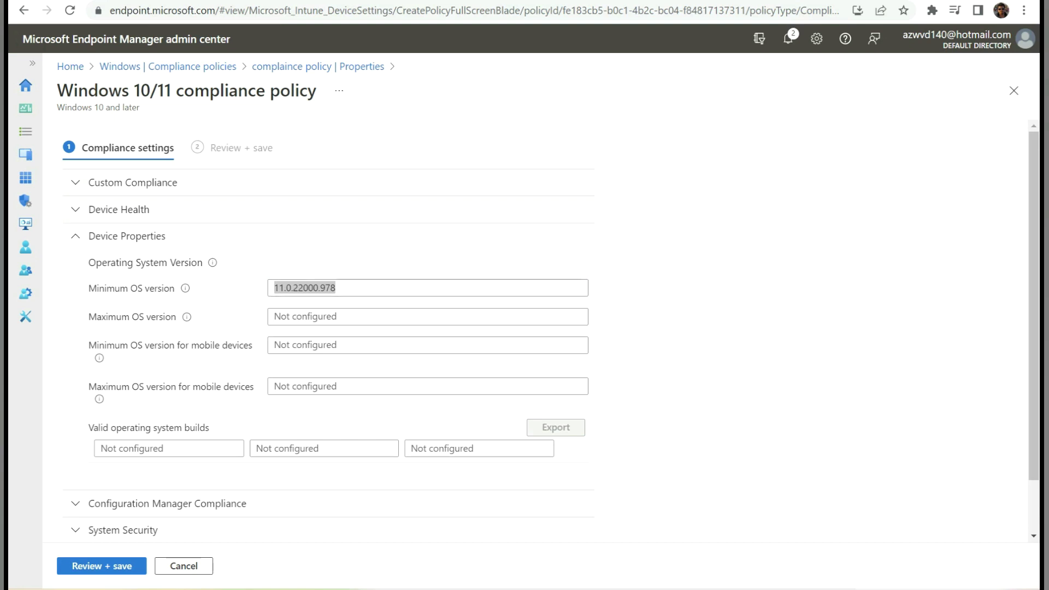
- Discard the unsaved complaince policy edits and open the Windows devices list
{"action": "left_click", "coordinate": [317, 66]}
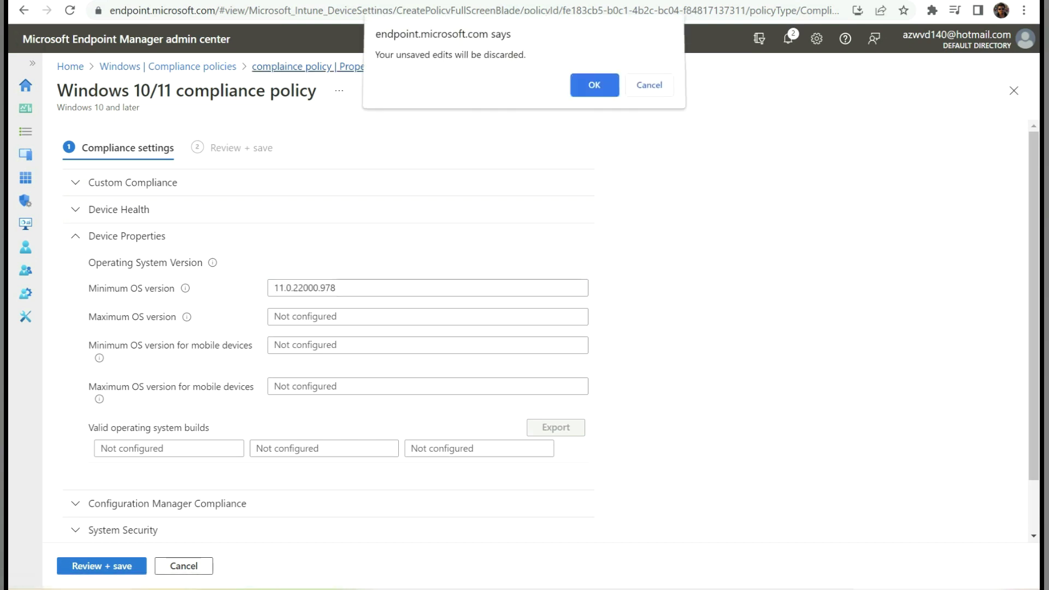
{"action": "key", "text": "Return"}
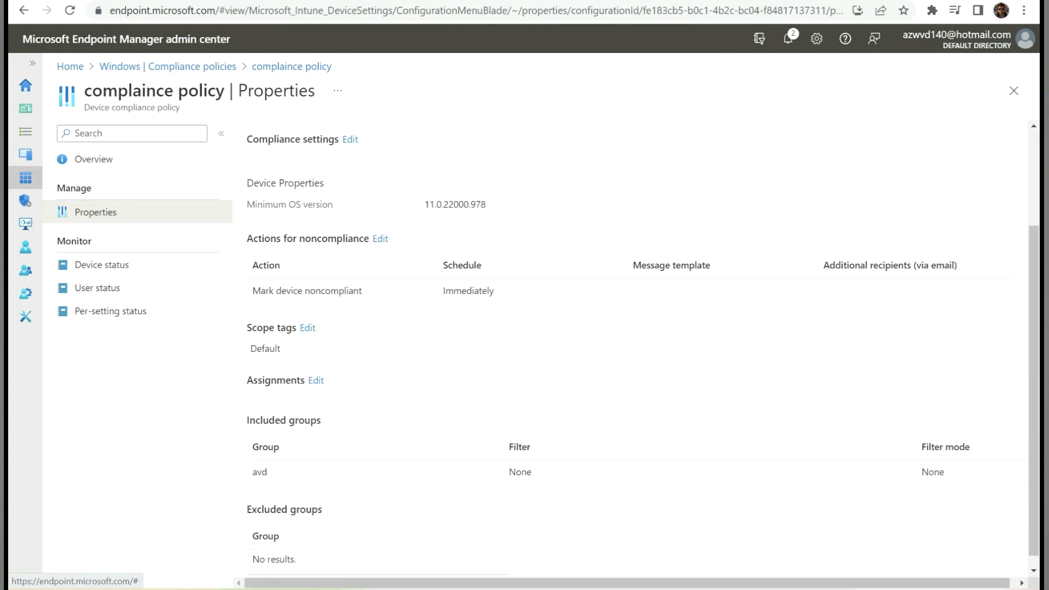
{"action": "left_click", "coordinate": [25, 154]}
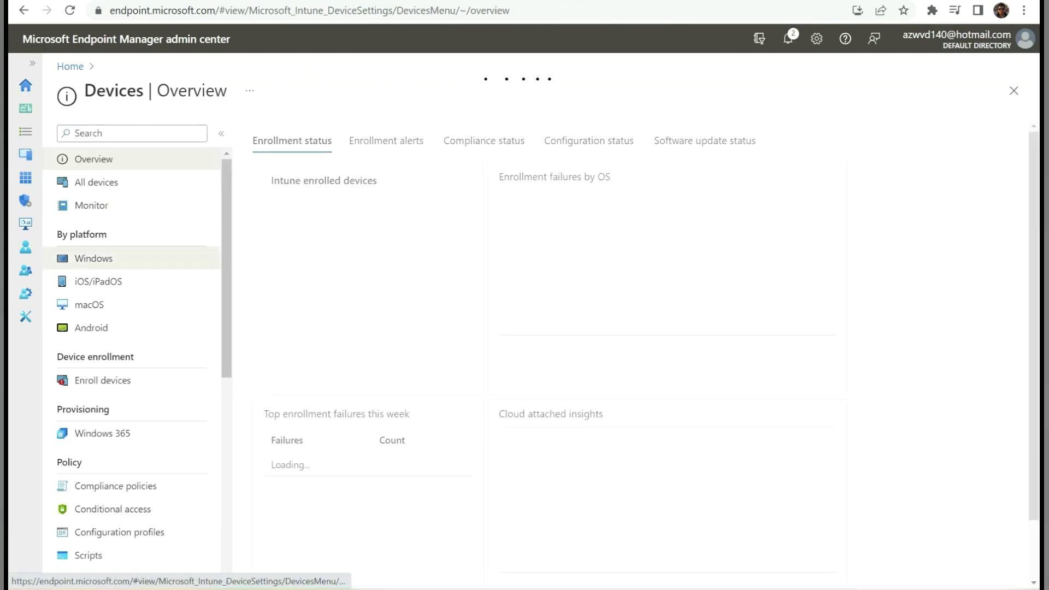
{"action": "left_click", "coordinate": [93, 257]}
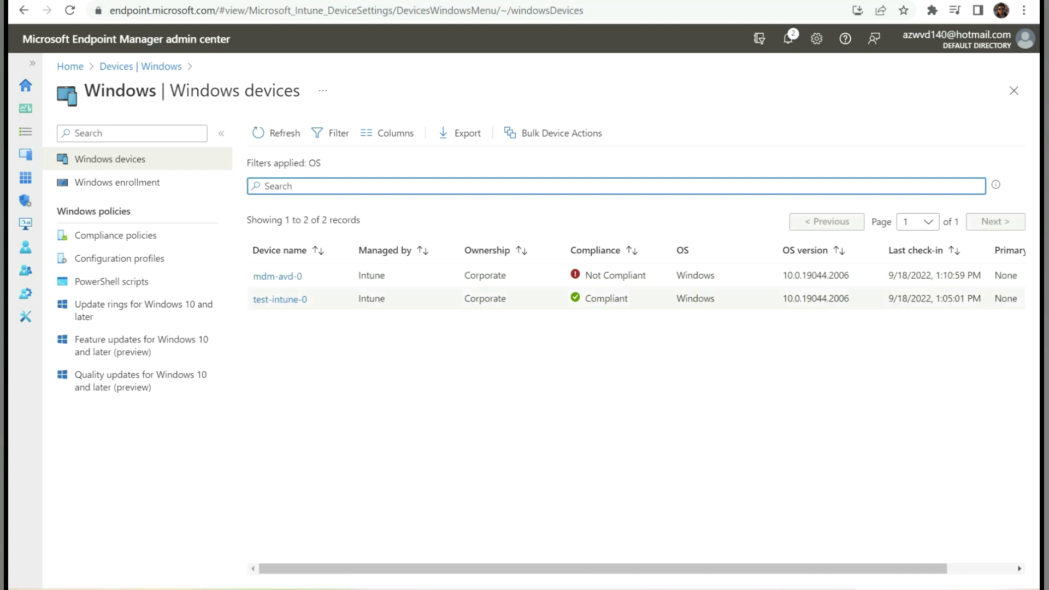
- Find mdm-avd-0 failing compliance on Minimum OS version, then go back to the Windows devices list
{"action": "left_click_drag", "start_coordinate": [786, 275], "coordinate": [849, 275]}
{"action": "left_click", "coordinate": [277, 276]}
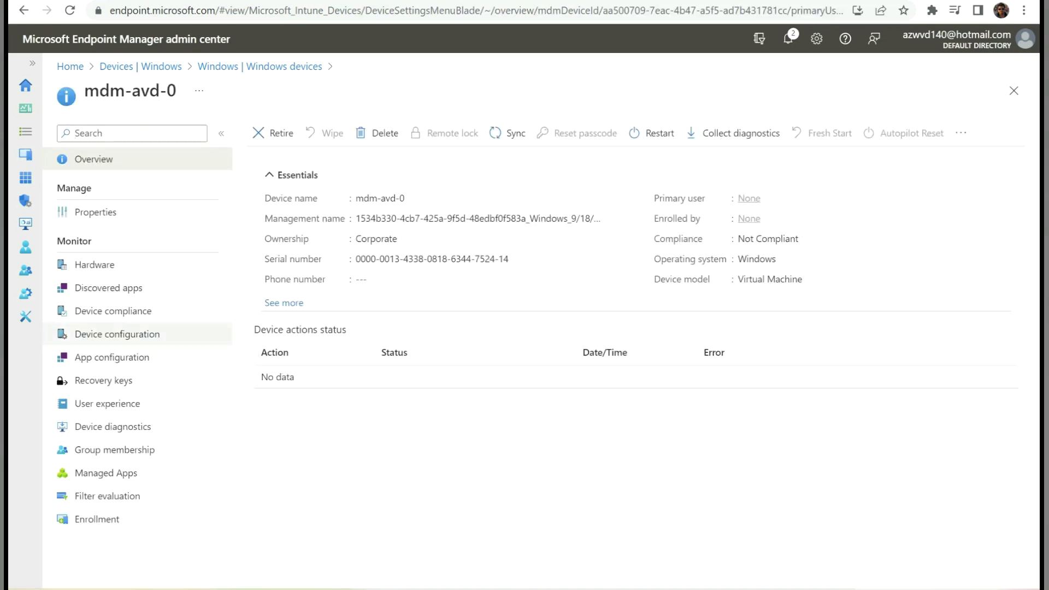
{"action": "left_click", "coordinate": [113, 311]}
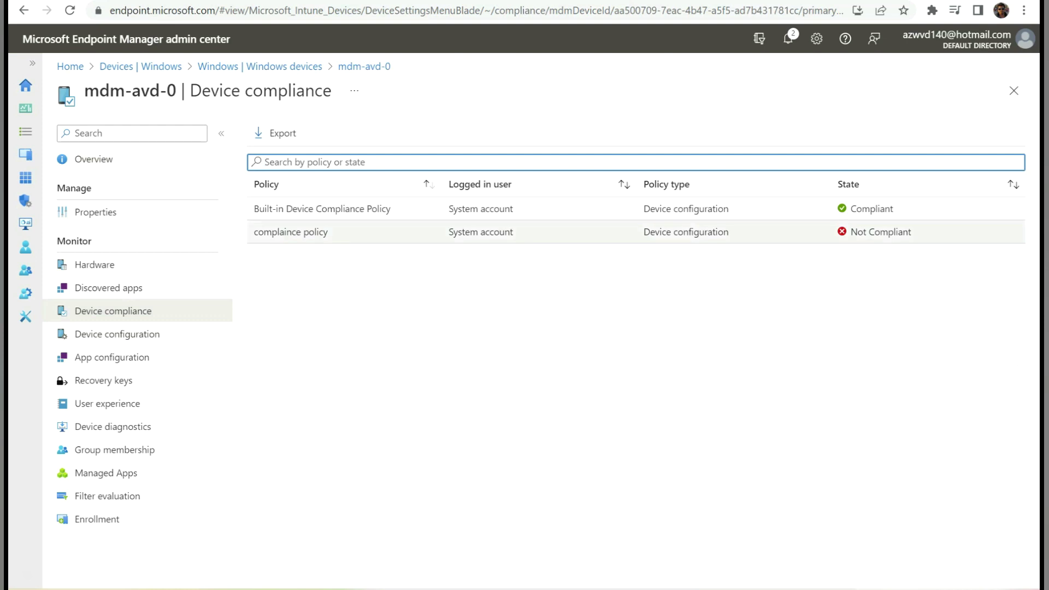
{"action": "left_click", "coordinate": [291, 232]}
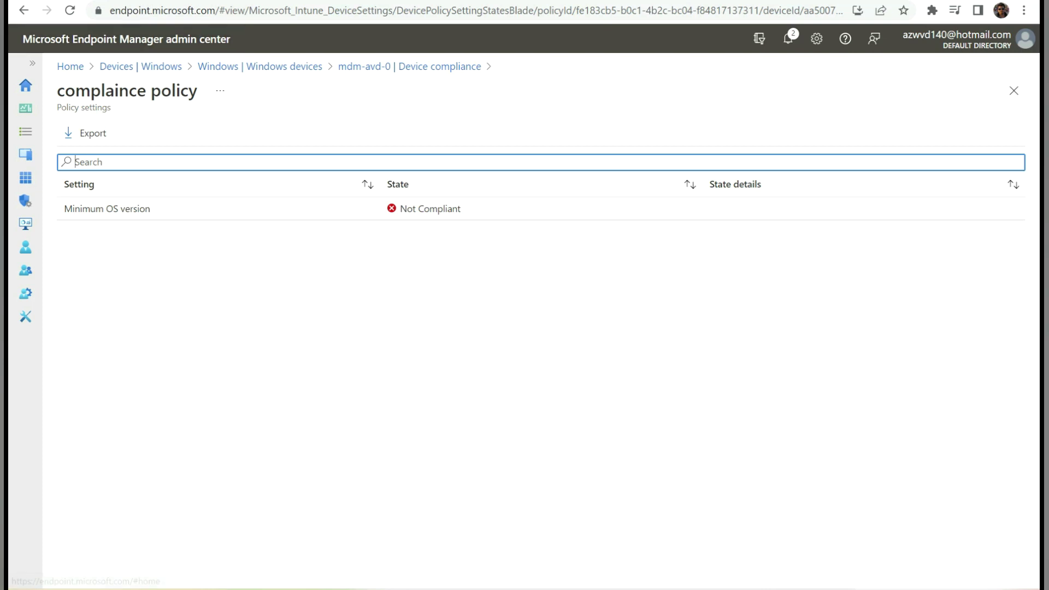
{"action": "left_click", "coordinate": [141, 66]}
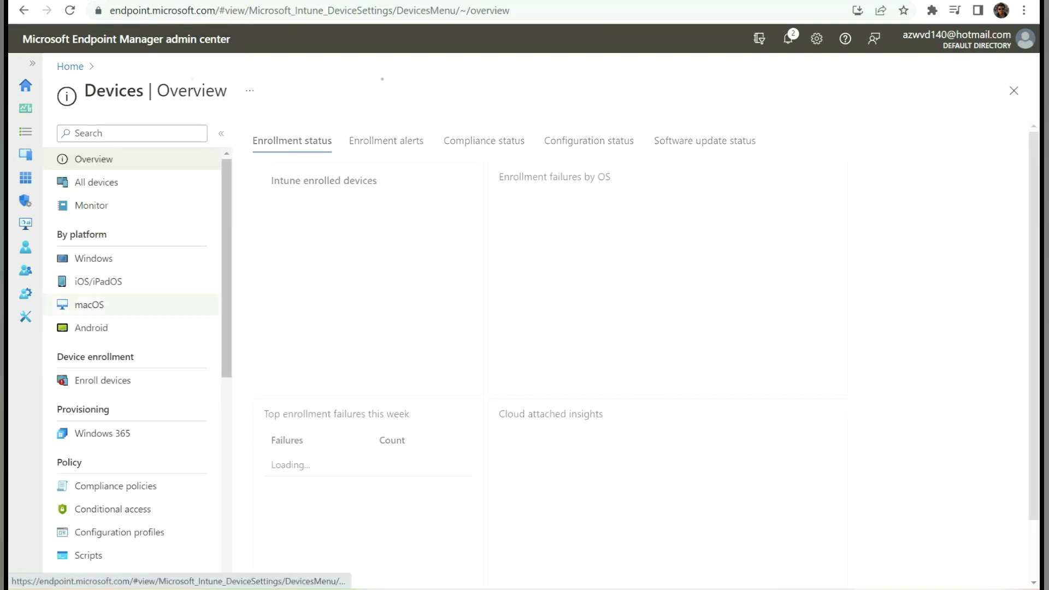
{"action": "left_click", "coordinate": [93, 258]}
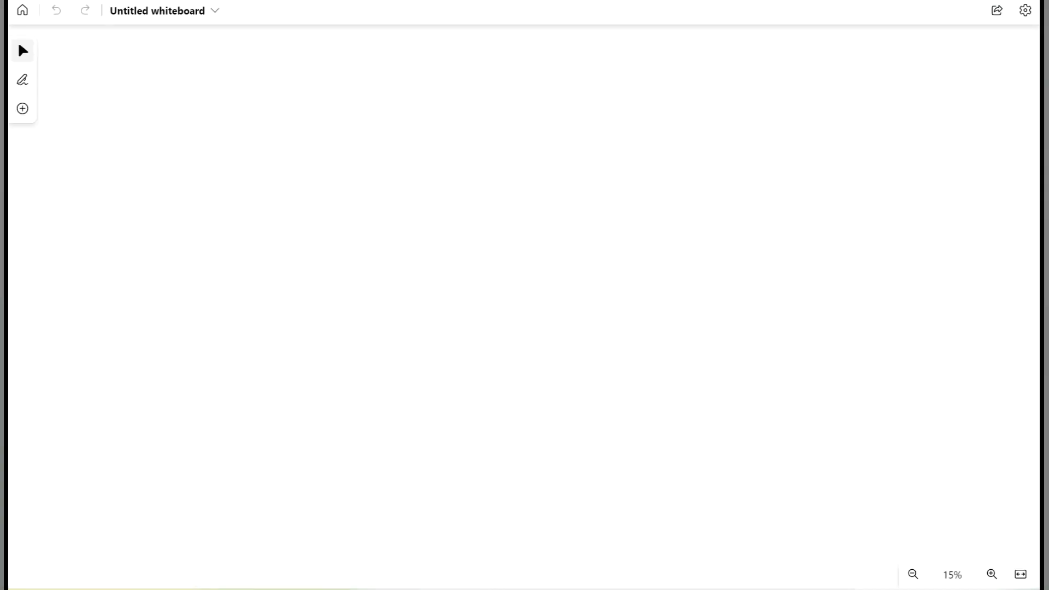
- Sketch three session host boxes on the right, labelled 1, 2 and 3
{"action": "left_click_drag", "start_coordinate": [743, 103], "coordinate": [741, 180]}
{"action": "mouse_move", "coordinate": [744, 103]}
{"action": "left_mouse_down"}
{"action": "mouse_move", "coordinate": [819, 189]}
{"action": "mouse_move", "coordinate": [743, 193]}
{"action": "left_mouse_up"}
{"action": "left_click_drag", "start_coordinate": [757, 243], "coordinate": [770, 298]}
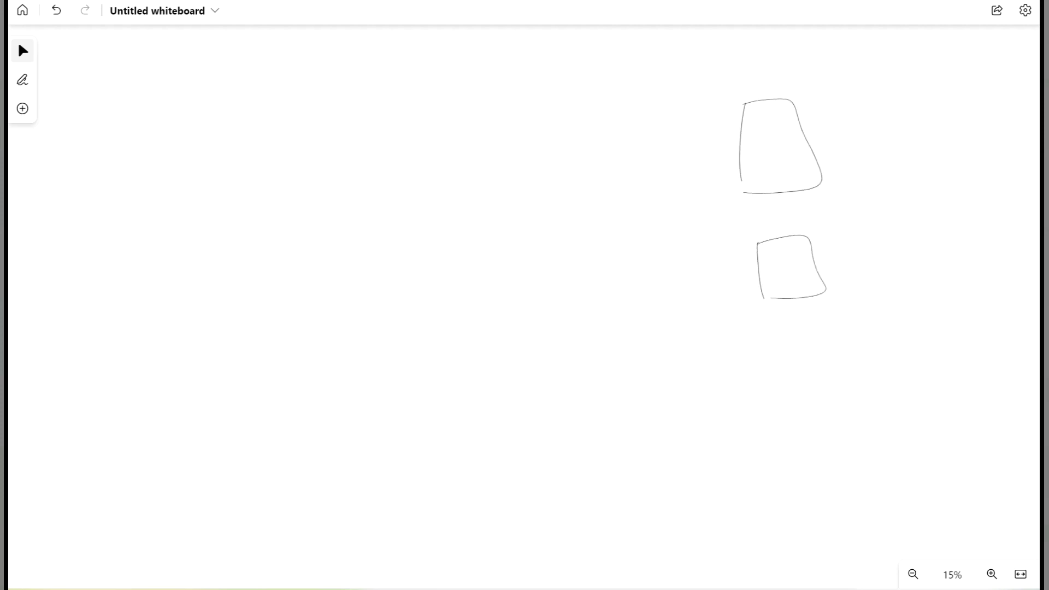
{"action": "left_click_drag", "start_coordinate": [766, 137], "coordinate": [769, 160]}
{"action": "left_click_drag", "start_coordinate": [781, 265], "coordinate": [791, 278]}
{"action": "mouse_move", "coordinate": [770, 340]}
{"action": "left_mouse_down"}
{"action": "mouse_move", "coordinate": [777, 383]}
{"action": "mouse_move", "coordinate": [791, 388]}
{"action": "mouse_move", "coordinate": [808, 364]}
{"action": "mouse_move", "coordinate": [793, 379]}
{"action": "left_mouse_up"}
- Draw a stick-figure user connected to a desk at the left
{"action": "mouse_move", "coordinate": [147, 186]}
{"action": "left_mouse_down"}
{"action": "mouse_move", "coordinate": [143, 244]}
{"action": "mouse_move", "coordinate": [167, 180]}
{"action": "mouse_move", "coordinate": [149, 248]}
{"action": "mouse_move", "coordinate": [168, 291]}
{"action": "mouse_move", "coordinate": [183, 286]}
{"action": "left_mouse_up"}
{"action": "mouse_move", "coordinate": [72, 232]}
{"action": "left_mouse_down"}
{"action": "mouse_move", "coordinate": [81, 285]}
{"action": "mouse_move", "coordinate": [68, 258]}
{"action": "left_mouse_up"}
{"action": "left_click_drag", "start_coordinate": [75, 256], "coordinate": [93, 268]}
{"action": "left_click_drag", "start_coordinate": [69, 230], "coordinate": [185, 207]}
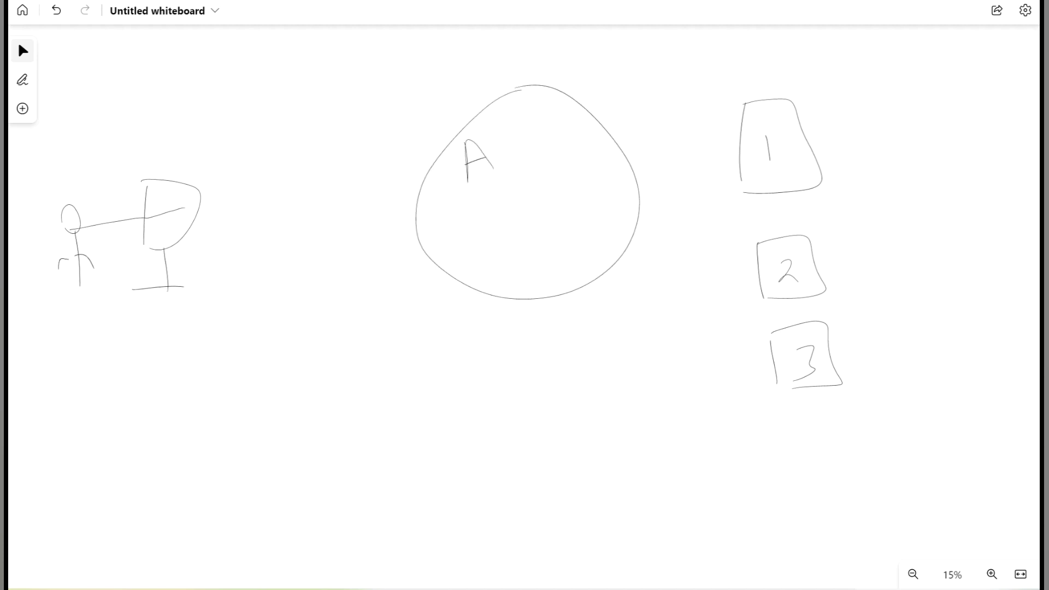
- Write AZURE inside the big circle and add the Intune oval beside it
{"action": "mouse_move", "coordinate": [494, 136]}
{"action": "left_mouse_down"}
{"action": "mouse_move", "coordinate": [501, 166]}
{"action": "mouse_move", "coordinate": [522, 155]}
{"action": "left_mouse_up"}
{"action": "left_click_drag", "start_coordinate": [527, 131], "coordinate": [568, 135]}
{"action": "mouse_move", "coordinate": [571, 114]}
{"action": "left_mouse_down"}
{"action": "mouse_move", "coordinate": [575, 126]}
{"action": "mouse_move", "coordinate": [585, 116]}
{"action": "left_mouse_up"}
{"action": "left_click_drag", "start_coordinate": [442, 139], "coordinate": [458, 142]}
{"action": "mouse_move", "coordinate": [405, 114]}
{"action": "left_mouse_down"}
{"action": "mouse_move", "coordinate": [414, 126]}
{"action": "mouse_move", "coordinate": [435, 116]}
{"action": "left_mouse_up"}
{"action": "mouse_move", "coordinate": [433, 87]}
{"action": "left_mouse_down"}
{"action": "mouse_move", "coordinate": [440, 98]}
{"action": "mouse_move", "coordinate": [490, 77]}
{"action": "left_mouse_up"}
- Draw an oval on the circle's lower left labelled AAD
{"action": "mouse_move", "coordinate": [430, 231]}
{"action": "left_mouse_down"}
{"action": "mouse_move", "coordinate": [403, 284]}
{"action": "mouse_move", "coordinate": [402, 236]}
{"action": "left_mouse_up"}
{"action": "left_click_drag", "start_coordinate": [406, 255], "coordinate": [426, 266]}
{"action": "mouse_move", "coordinate": [410, 263]}
{"action": "left_mouse_down"}
{"action": "mouse_move", "coordinate": [422, 256]}
{"action": "mouse_move", "coordinate": [430, 265]}
{"action": "left_mouse_up"}
{"action": "mouse_move", "coordinate": [425, 239]}
{"action": "left_mouse_down"}
{"action": "mouse_move", "coordinate": [448, 252]}
{"action": "mouse_move", "coordinate": [444, 237]}
{"action": "left_mouse_up"}
{"action": "mouse_move", "coordinate": [449, 227]}
{"action": "left_mouse_down"}
{"action": "mouse_move", "coordinate": [455, 248]}
{"action": "mouse_move", "coordinate": [467, 241]}
{"action": "left_mouse_up"}
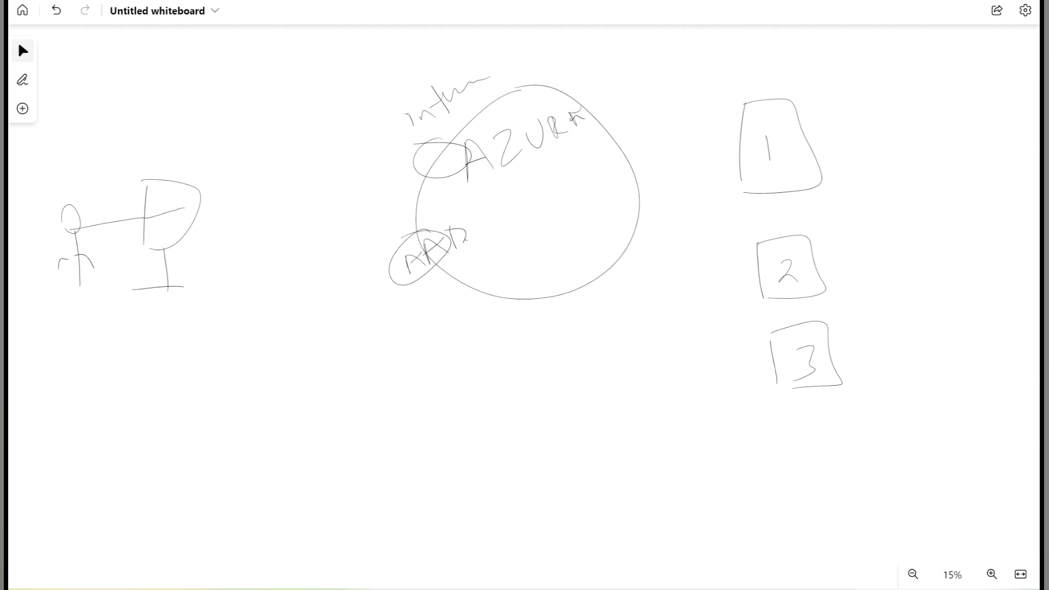
- Draw an ellipse below the circle labelled AVD
{"action": "mouse_move", "coordinate": [531, 257]}
{"action": "left_mouse_down"}
{"action": "mouse_move", "coordinate": [521, 344]}
{"action": "mouse_move", "coordinate": [516, 263]}
{"action": "left_mouse_up"}
{"action": "left_click_drag", "start_coordinate": [508, 323], "coordinate": [513, 305]}
{"action": "mouse_move", "coordinate": [506, 325]}
{"action": "left_mouse_down"}
{"action": "mouse_move", "coordinate": [528, 279]}
{"action": "mouse_move", "coordinate": [539, 298]}
{"action": "left_mouse_up"}
{"action": "mouse_move", "coordinate": [535, 280]}
{"action": "left_mouse_down"}
{"action": "mouse_move", "coordinate": [545, 280]}
{"action": "mouse_move", "coordinate": [543, 306]}
{"action": "left_mouse_up"}
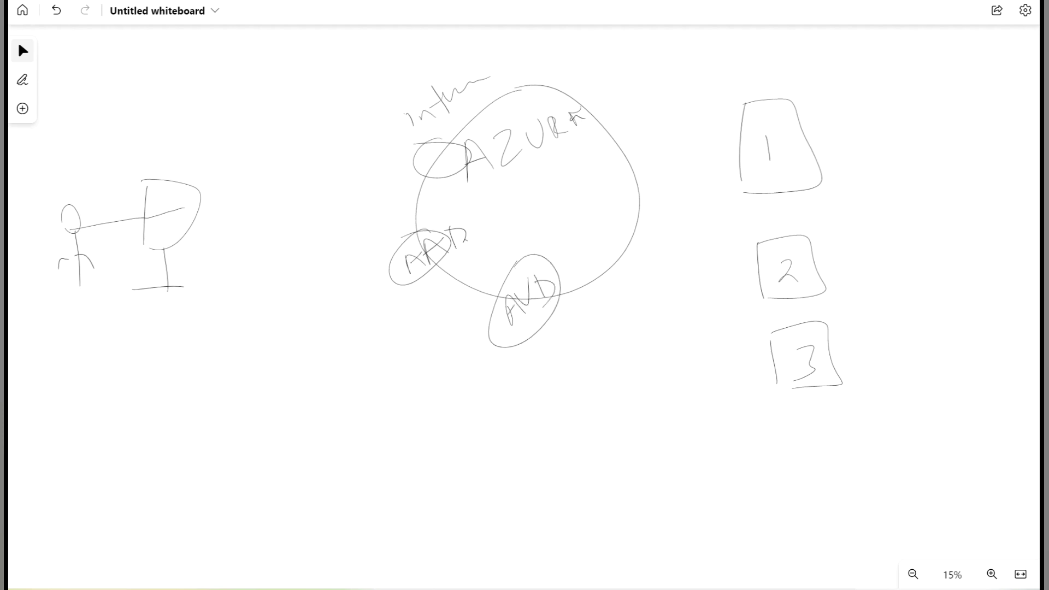
- Connect the desk to AVD and AVD to host 1, with an app bracket beside host 1
{"action": "mouse_move", "coordinate": [194, 216]}
{"action": "left_mouse_down"}
{"action": "mouse_move", "coordinate": [262, 301]}
{"action": "mouse_move", "coordinate": [495, 308]}
{"action": "left_mouse_up"}
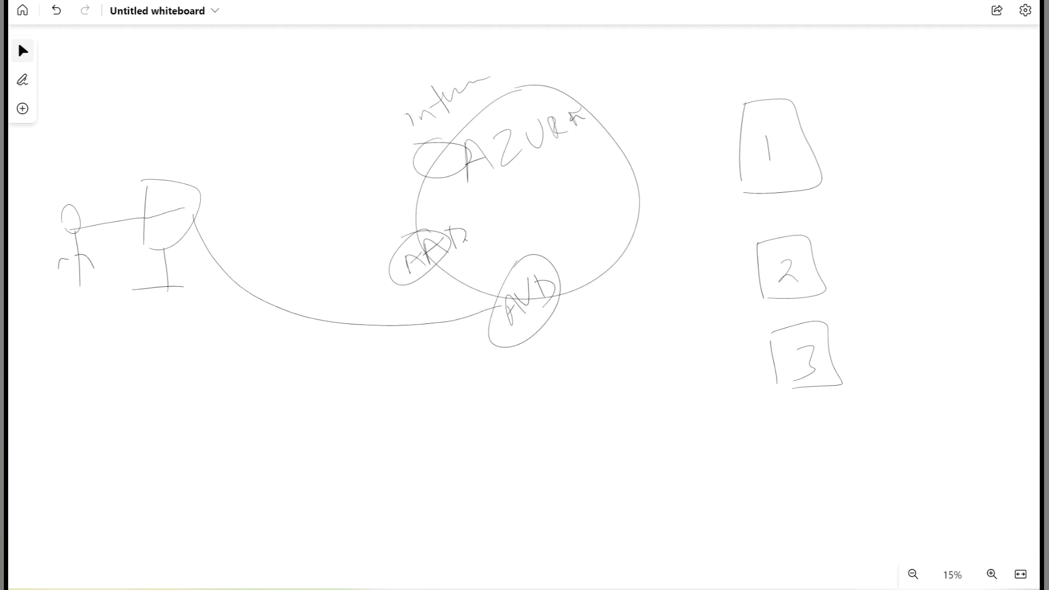
{"action": "mouse_move", "coordinate": [563, 288]}
{"action": "left_mouse_down"}
{"action": "mouse_move", "coordinate": [607, 264]}
{"action": "mouse_move", "coordinate": [699, 170]}
{"action": "mouse_move", "coordinate": [740, 156]}
{"action": "left_mouse_up"}
{"action": "left_click_drag", "start_coordinate": [688, 181], "coordinate": [690, 194]}
{"action": "mouse_move", "coordinate": [798, 113]}
{"action": "left_mouse_down"}
{"action": "mouse_move", "coordinate": [786, 122]}
{"action": "mouse_move", "coordinate": [860, 97]}
{"action": "mouse_move", "coordinate": [864, 154]}
{"action": "left_mouse_up"}
{"action": "left_click_drag", "start_coordinate": [848, 64], "coordinate": [893, 61]}
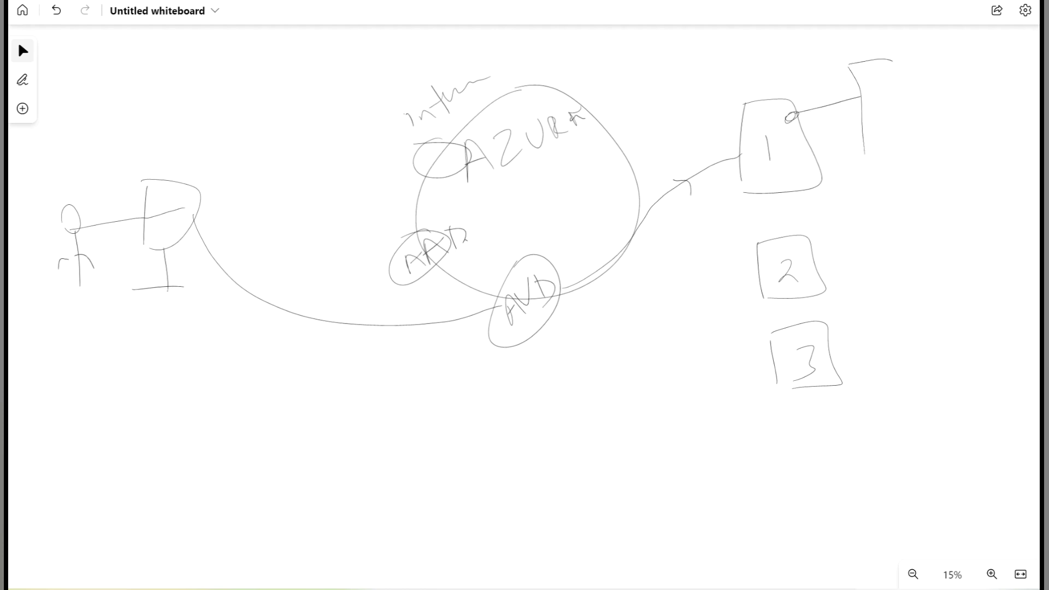
{"action": "left_click_drag", "start_coordinate": [867, 100], "coordinate": [898, 93]}
{"action": "left_click_drag", "start_coordinate": [873, 131], "coordinate": [906, 120]}
{"action": "left_click_drag", "start_coordinate": [869, 155], "coordinate": [915, 149]}
- Add emphasis marks to the Intune oval and host box 1's corner
{"action": "left_click_drag", "start_coordinate": [444, 146], "coordinate": [448, 147]}
{"action": "left_click_drag", "start_coordinate": [739, 107], "coordinate": [749, 102]}
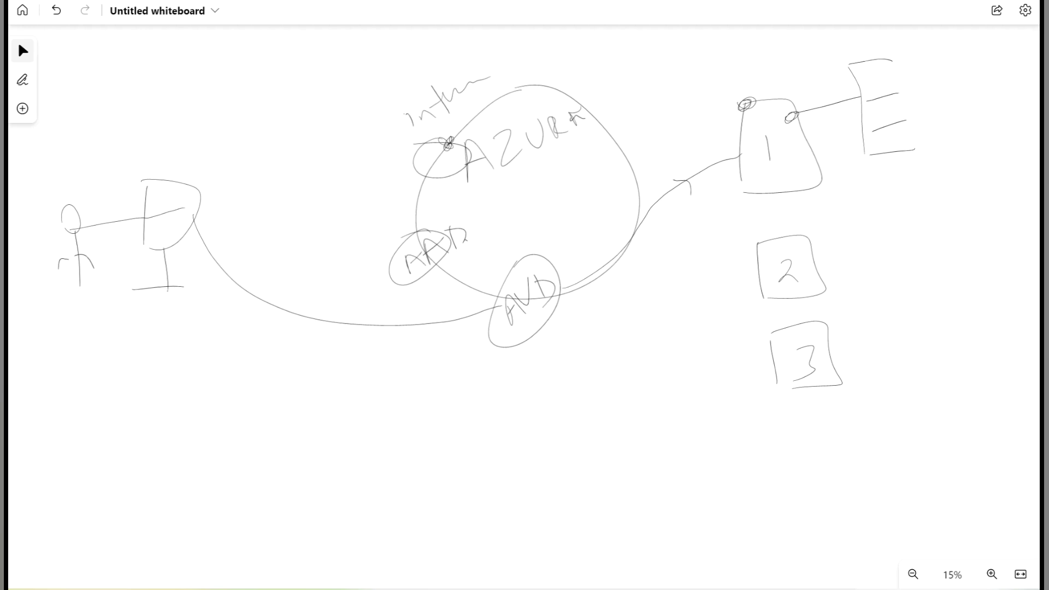
{"action": "mouse_move", "coordinate": [446, 137]}
{"action": "left_mouse_down"}
{"action": "mouse_move", "coordinate": [408, 159]}
{"action": "mouse_move", "coordinate": [431, 141]}
{"action": "mouse_move", "coordinate": [467, 151]}
{"action": "mouse_move", "coordinate": [467, 165]}
{"action": "mouse_move", "coordinate": [421, 177]}
{"action": "left_mouse_up"}
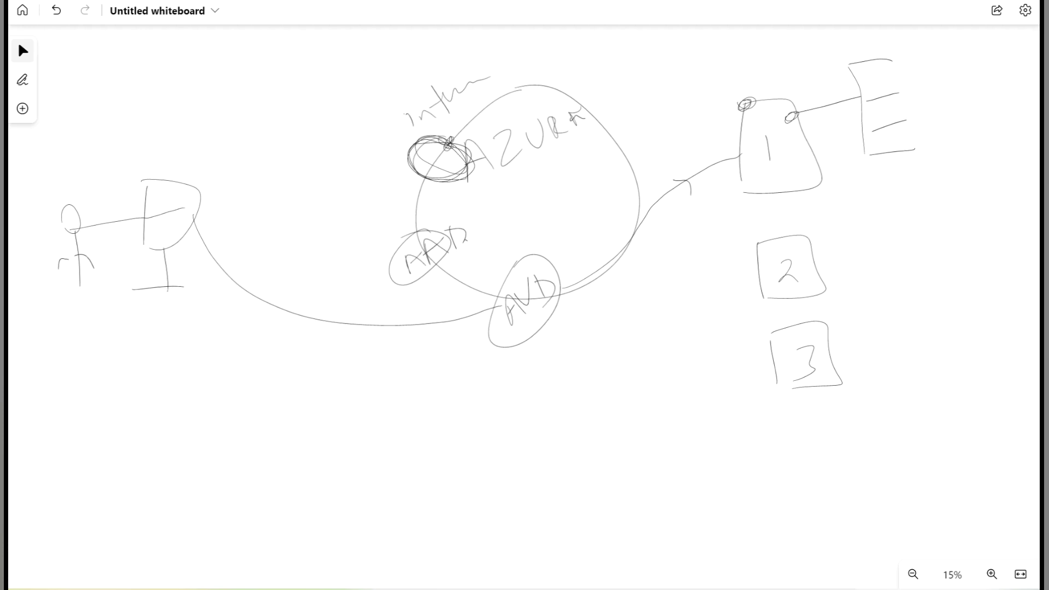
- Write C and N below the AVD ellipse
{"action": "mouse_move", "coordinate": [569, 376]}
{"action": "left_mouse_down"}
{"action": "mouse_move", "coordinate": [572, 430]}
{"action": "mouse_move", "coordinate": [588, 423]}
{"action": "left_mouse_up"}
{"action": "mouse_move", "coordinate": [570, 477]}
{"action": "left_mouse_down"}
{"action": "mouse_move", "coordinate": [600, 476]}
{"action": "mouse_move", "coordinate": [598, 427]}
{"action": "left_mouse_up"}
{"action": "left_click_drag", "start_coordinate": [586, 503], "coordinate": [597, 437]}
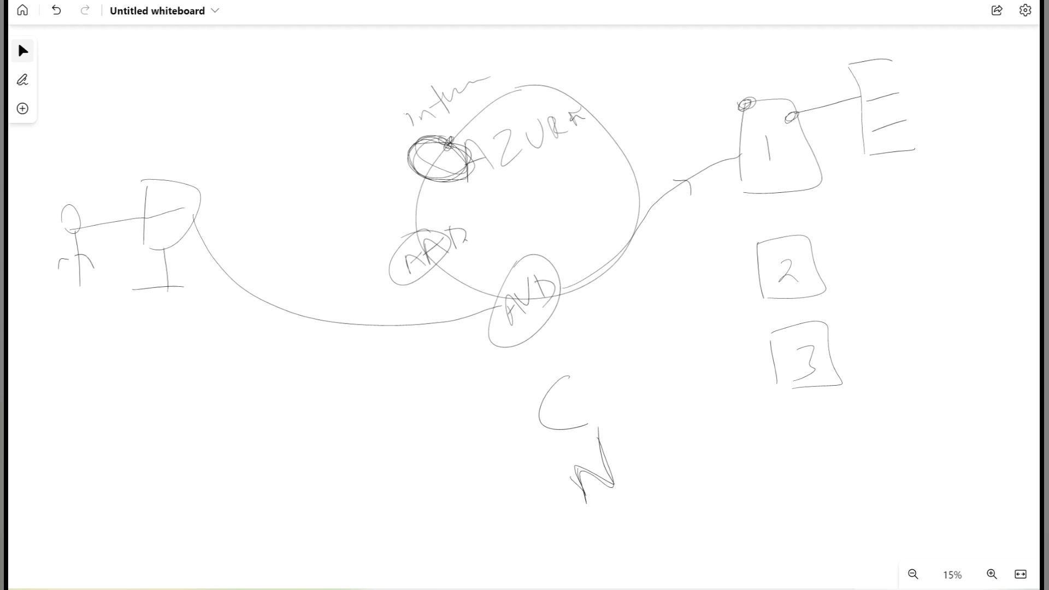
- Draw a path from the desk toward AAD with an arrowhead pointing at Intune
{"action": "mouse_move", "coordinate": [434, 225]}
{"action": "left_mouse_down"}
{"action": "mouse_move", "coordinate": [404, 230]}
{"action": "mouse_move", "coordinate": [451, 267]}
{"action": "mouse_move", "coordinate": [421, 280]}
{"action": "mouse_move", "coordinate": [432, 224]}
{"action": "left_mouse_up"}
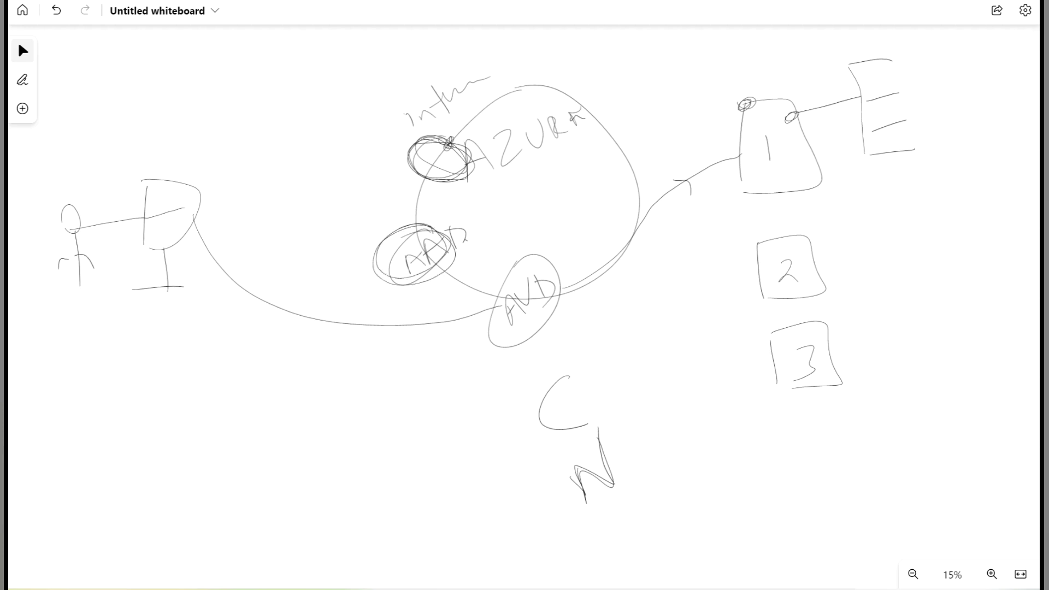
{"action": "mouse_move", "coordinate": [196, 213]}
{"action": "left_mouse_down"}
{"action": "mouse_move", "coordinate": [192, 223]}
{"action": "mouse_move", "coordinate": [227, 211]}
{"action": "left_mouse_up"}
{"action": "mouse_move", "coordinate": [278, 215]}
{"action": "left_mouse_down"}
{"action": "mouse_move", "coordinate": [376, 247]}
{"action": "mouse_move", "coordinate": [390, 240]}
{"action": "mouse_move", "coordinate": [411, 147]}
{"action": "left_mouse_up"}
{"action": "left_click_drag", "start_coordinate": [371, 182], "coordinate": [393, 179]}
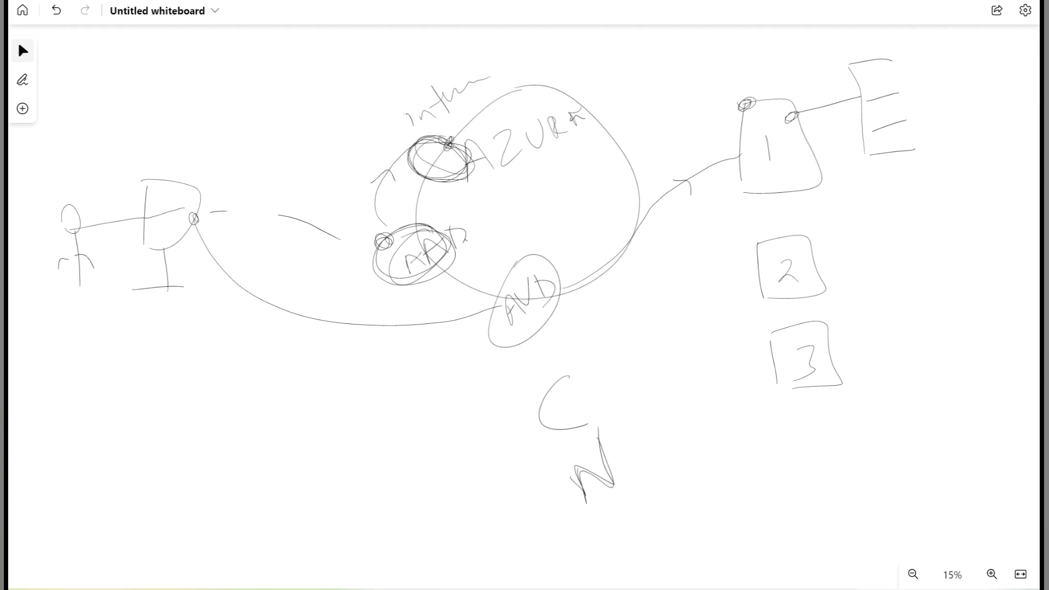
- Tick C and N with check marks and draw an arrow right from N
{"action": "left_click_drag", "start_coordinate": [459, 424], "coordinate": [519, 390]}
{"action": "left_click_drag", "start_coordinate": [503, 493], "coordinate": [553, 469]}
{"action": "mouse_move", "coordinate": [630, 459]}
{"action": "left_mouse_down"}
{"action": "mouse_move", "coordinate": [670, 437]}
{"action": "mouse_move", "coordinate": [675, 449]}
{"action": "left_mouse_up"}
- Mark host 1 and tick its app as reachable
{"action": "mouse_move", "coordinate": [745, 99]}
{"action": "left_mouse_down"}
{"action": "mouse_move", "coordinate": [746, 117]}
{"action": "mouse_move", "coordinate": [745, 105]}
{"action": "left_mouse_up"}
{"action": "mouse_move", "coordinate": [696, 64]}
{"action": "left_mouse_down"}
{"action": "mouse_move", "coordinate": [721, 51]}
{"action": "mouse_move", "coordinate": [736, 79]}
{"action": "left_mouse_up"}
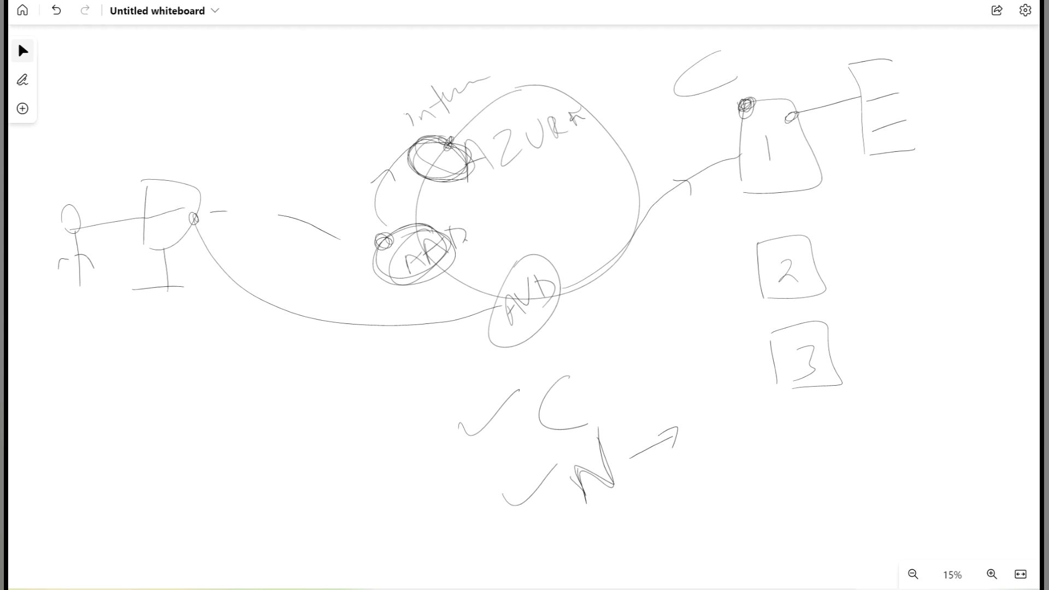
{"action": "left_click_drag", "start_coordinate": [933, 49], "coordinate": [972, 53]}
{"action": "left_click_drag", "start_coordinate": [949, 90], "coordinate": [1008, 85]}
- Write N below host 3 and connect host 3 to an app bracket
{"action": "mouse_move", "coordinate": [815, 385]}
{"action": "left_mouse_down"}
{"action": "mouse_move", "coordinate": [827, 375]}
{"action": "mouse_move", "coordinate": [822, 425]}
{"action": "left_mouse_up"}
{"action": "mouse_move", "coordinate": [823, 472]}
{"action": "left_mouse_down"}
{"action": "mouse_move", "coordinate": [810, 441]}
{"action": "mouse_move", "coordinate": [850, 459]}
{"action": "mouse_move", "coordinate": [847, 419]}
{"action": "left_mouse_up"}
{"action": "mouse_move", "coordinate": [824, 347]}
{"action": "left_mouse_down"}
{"action": "mouse_move", "coordinate": [900, 330]}
{"action": "mouse_move", "coordinate": [910, 389]}
{"action": "left_mouse_up"}
{"action": "left_click_drag", "start_coordinate": [892, 298], "coordinate": [920, 282]}
{"action": "mouse_move", "coordinate": [898, 328]}
{"action": "left_mouse_down"}
{"action": "mouse_move", "coordinate": [924, 315]}
{"action": "mouse_move", "coordinate": [937, 347]}
{"action": "left_mouse_up"}
{"action": "left_click_drag", "start_coordinate": [912, 394], "coordinate": [939, 384]}
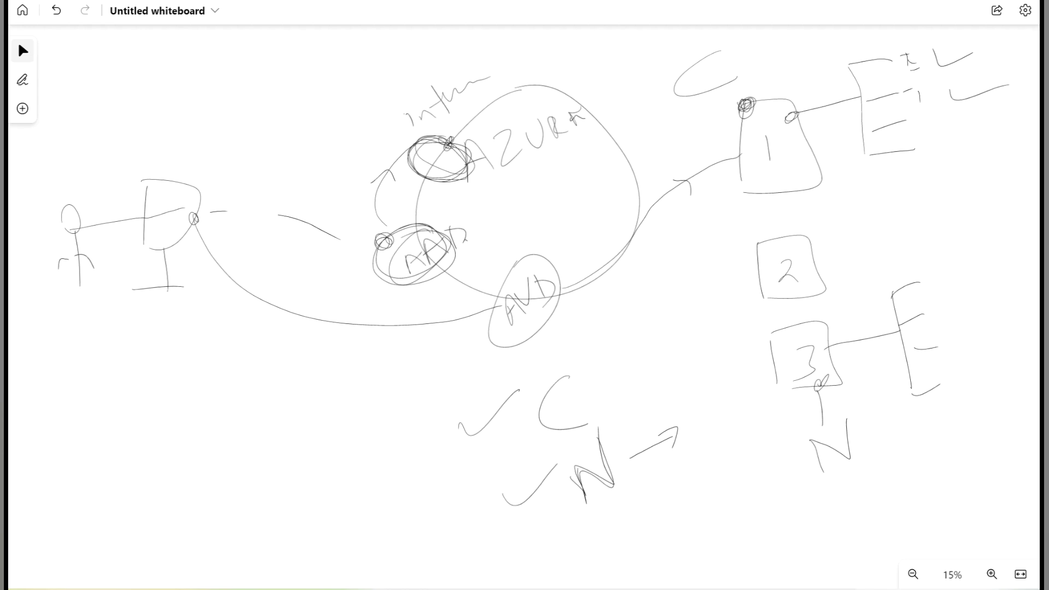
- Cross out host 3's app access with an X
{"action": "left_click_drag", "start_coordinate": [924, 277], "coordinate": [937, 270]}
{"action": "mouse_move", "coordinate": [940, 310]}
{"action": "left_mouse_down"}
{"action": "mouse_move", "coordinate": [937, 329]}
{"action": "mouse_move", "coordinate": [947, 306]}
{"action": "left_mouse_up"}
{"action": "left_click_drag", "start_coordinate": [988, 259], "coordinate": [965, 359]}
{"action": "left_click_drag", "start_coordinate": [954, 277], "coordinate": [1019, 348]}
{"action": "left_click_drag", "start_coordinate": [998, 272], "coordinate": [967, 319]}
{"action": "left_click_drag", "start_coordinate": [961, 308], "coordinate": [984, 302]}
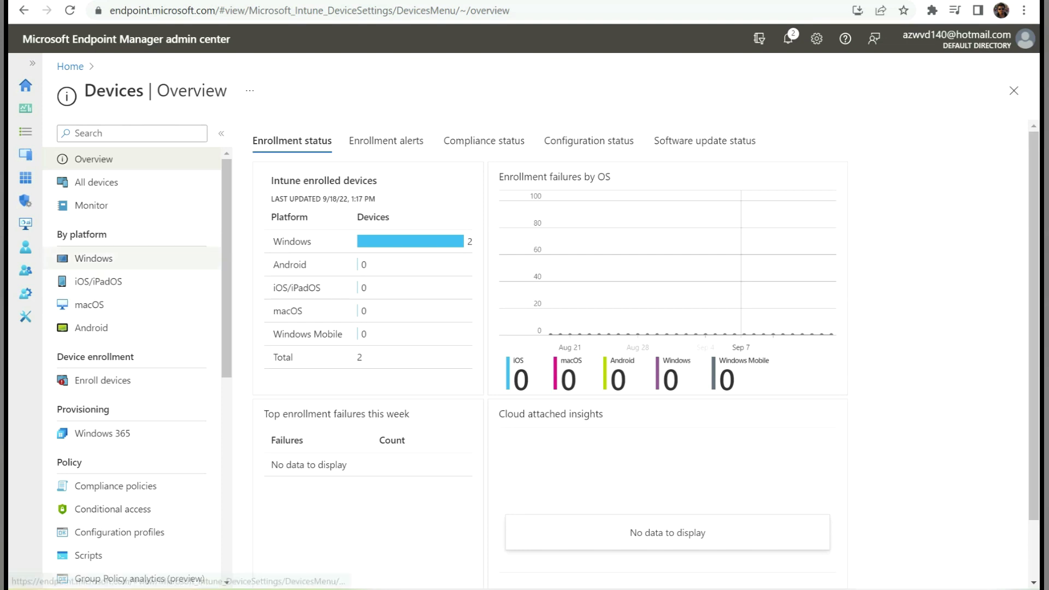
- Review Windows devices (mdm-avd-0 Not Compliant, test-intune-0 Compliant) and return to the Devices overview
{"action": "left_click", "coordinate": [93, 257]}
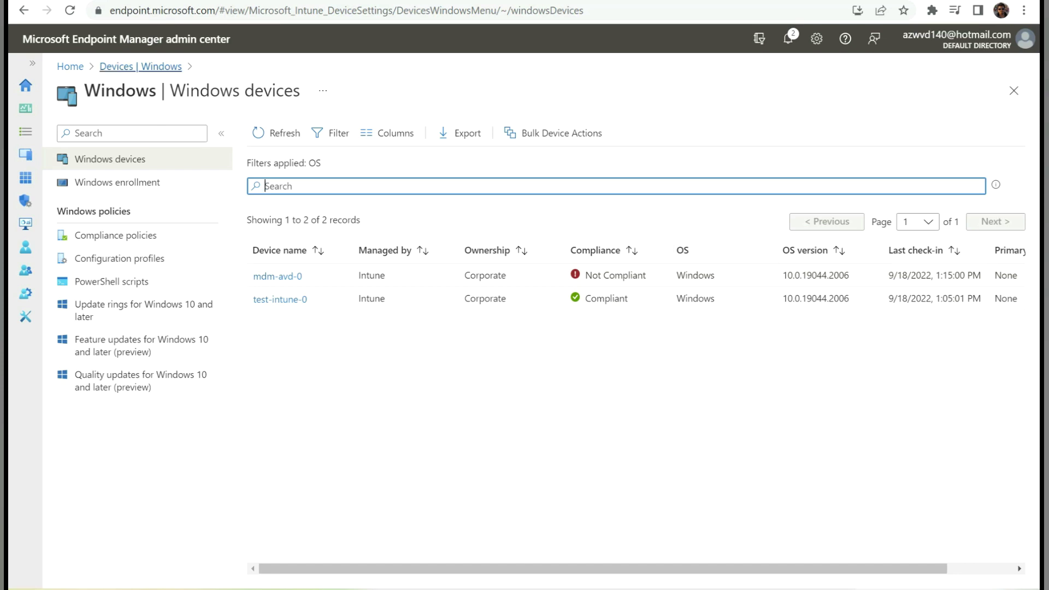
{"action": "left_click", "coordinate": [140, 66]}
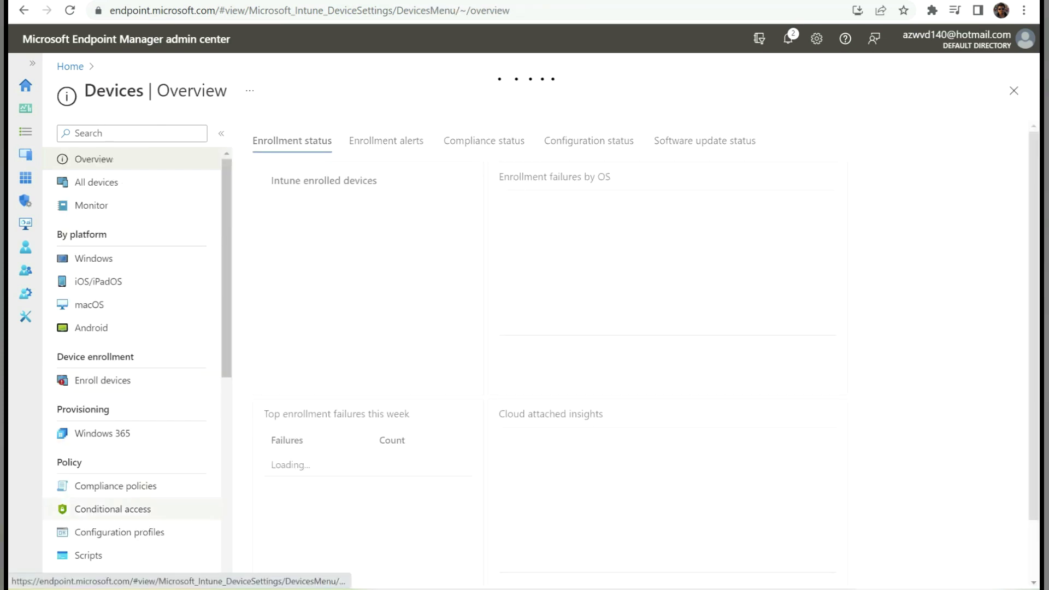
{"action": "left_click", "coordinate": [113, 509]}
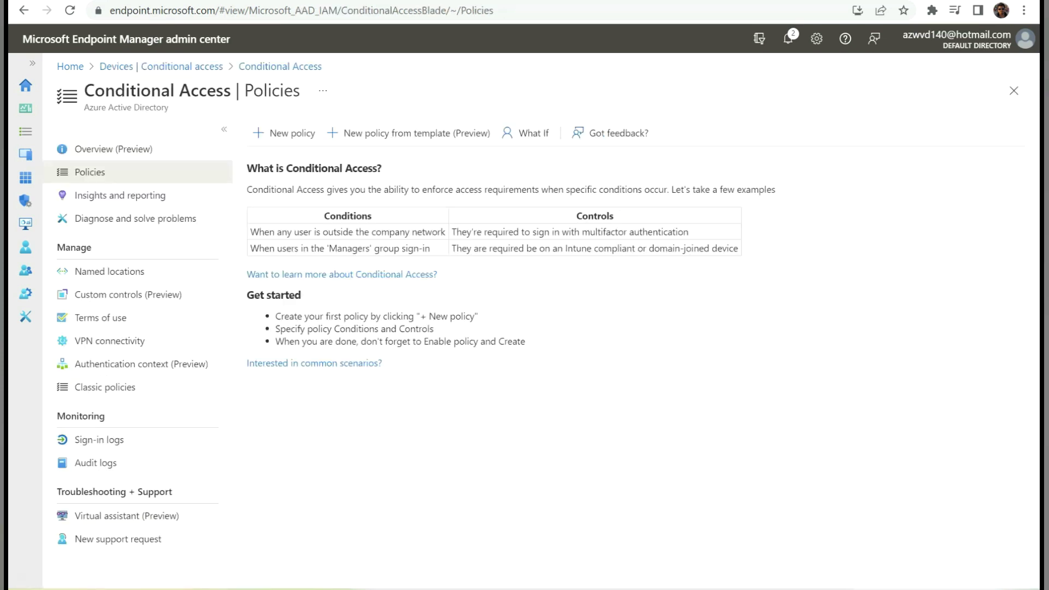
- Create a new Conditional Access policy named 'portal access'
{"action": "left_click", "coordinate": [285, 133]}
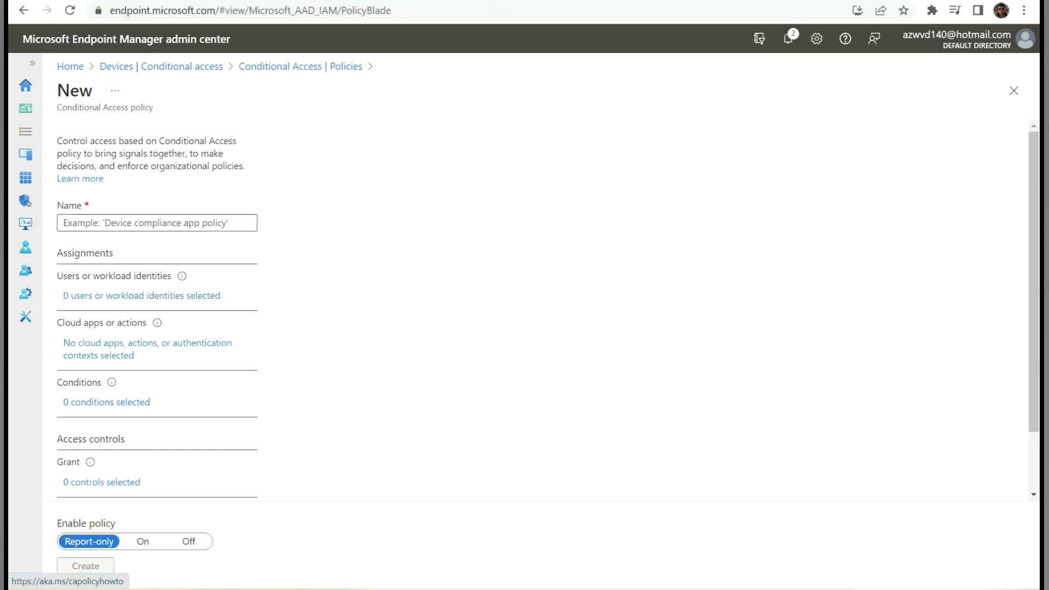
{"action": "left_click", "coordinate": [157, 222]}
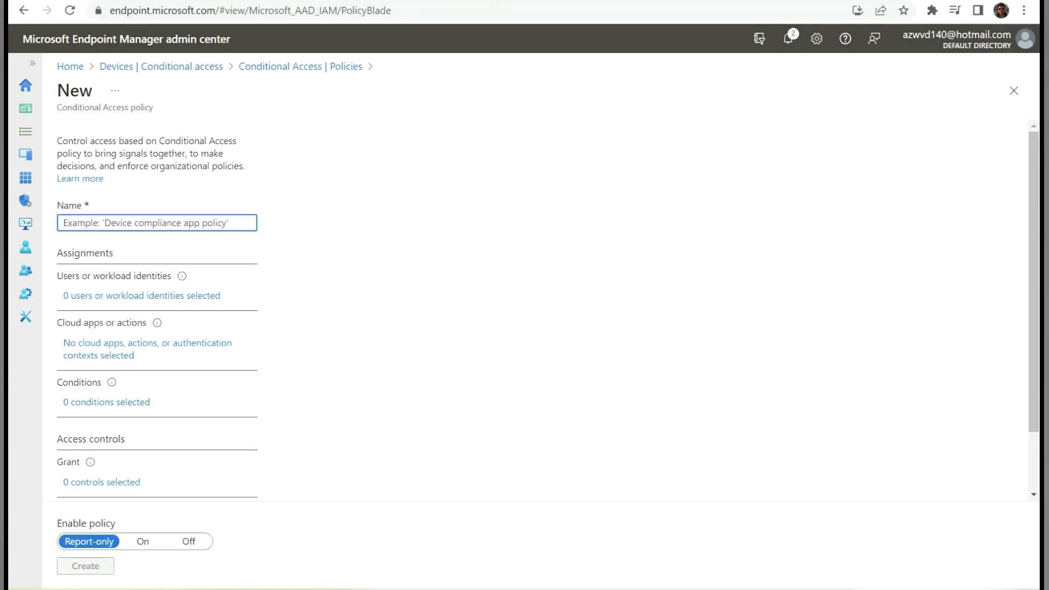
{"action": "type", "text": "port"}
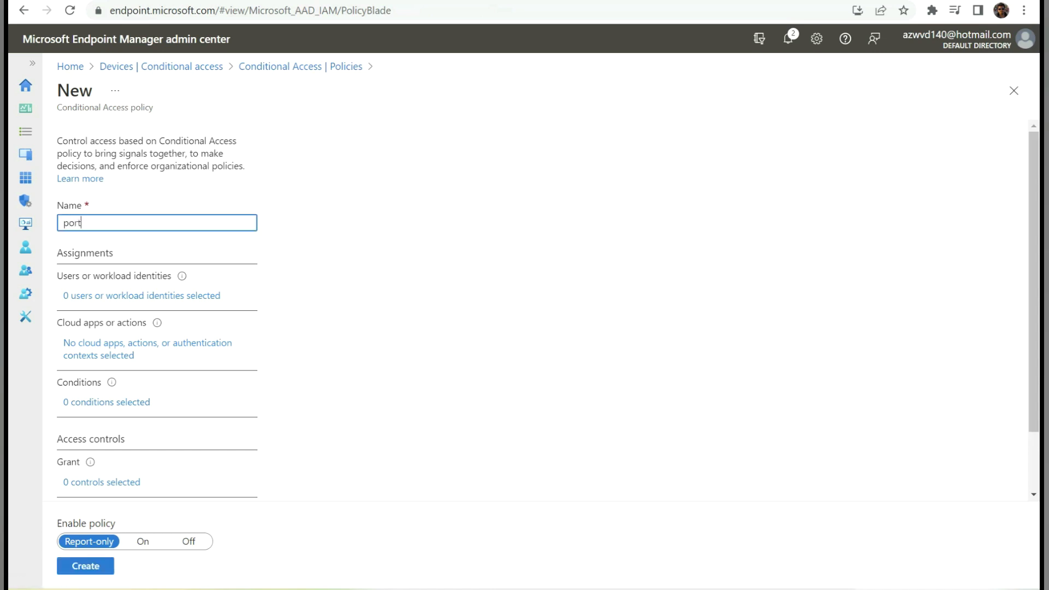
{"action": "type", "text": "al access"}
{"action": "key", "text": "Tab"}
- Include only the test user under the policy's users and groups
{"action": "left_click", "coordinate": [141, 296]}
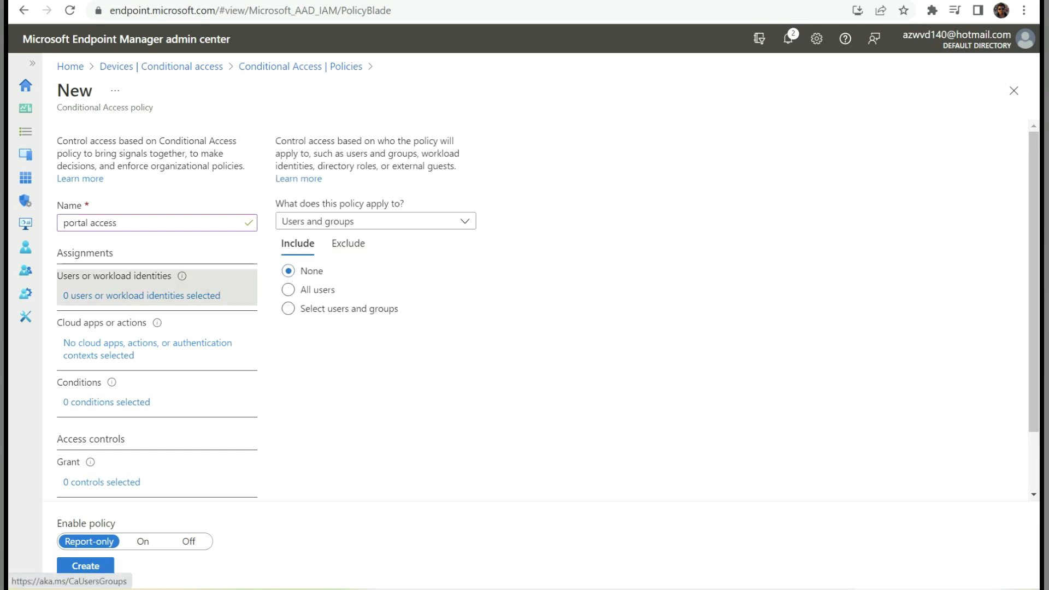
{"action": "left_click", "coordinate": [287, 309]}
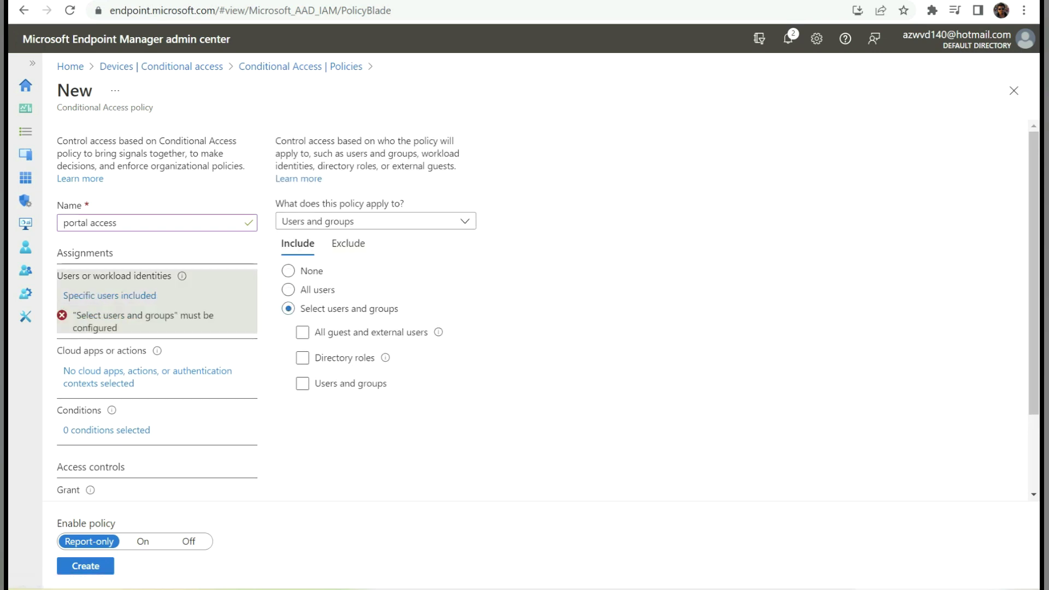
{"action": "left_click", "coordinate": [302, 383]}
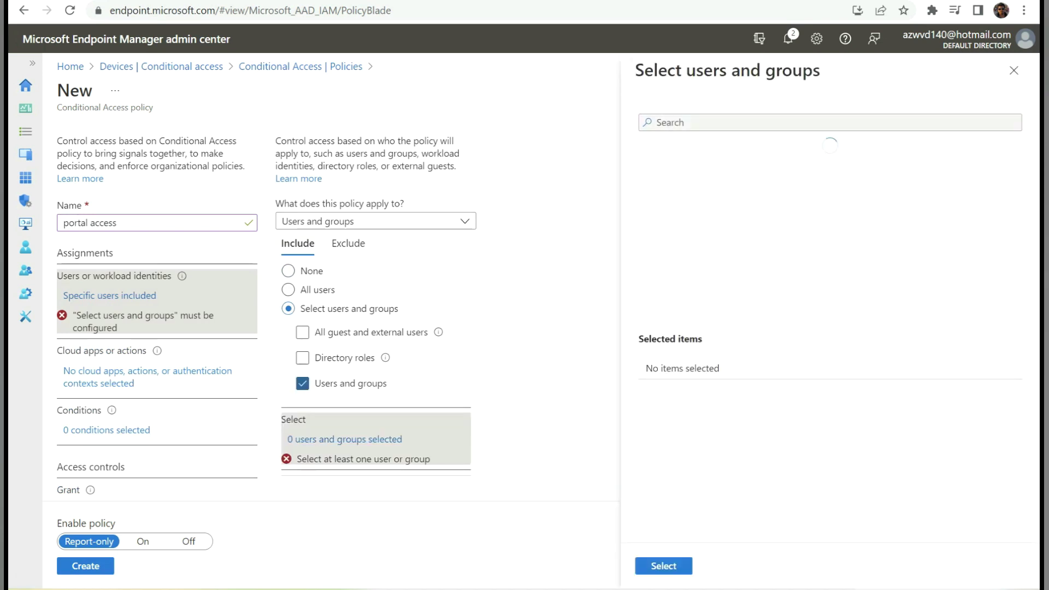
{"action": "type", "text": "fstest2"}
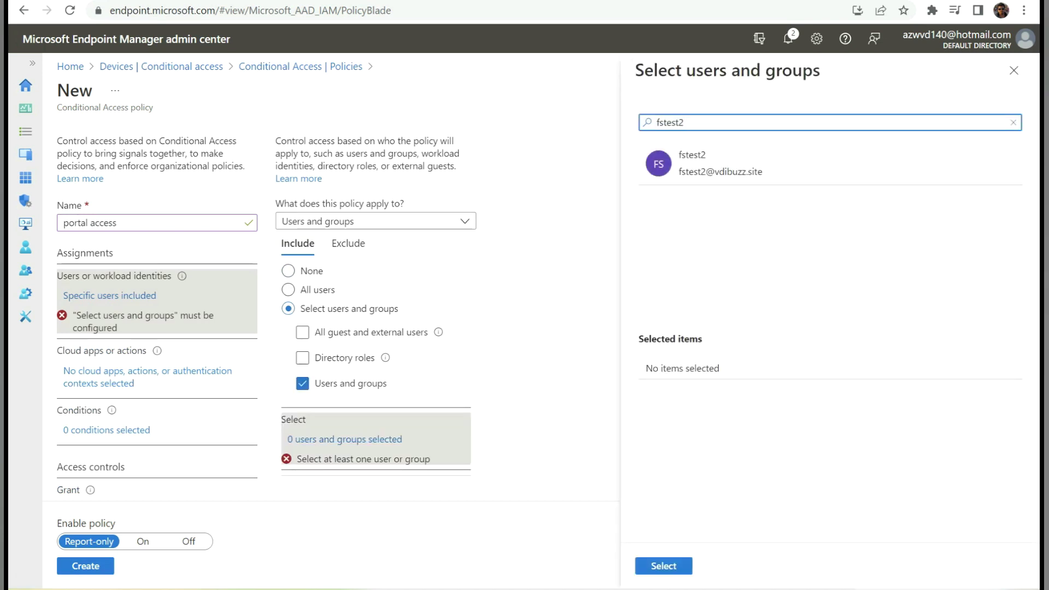
{"action": "left_click", "coordinate": [720, 164]}
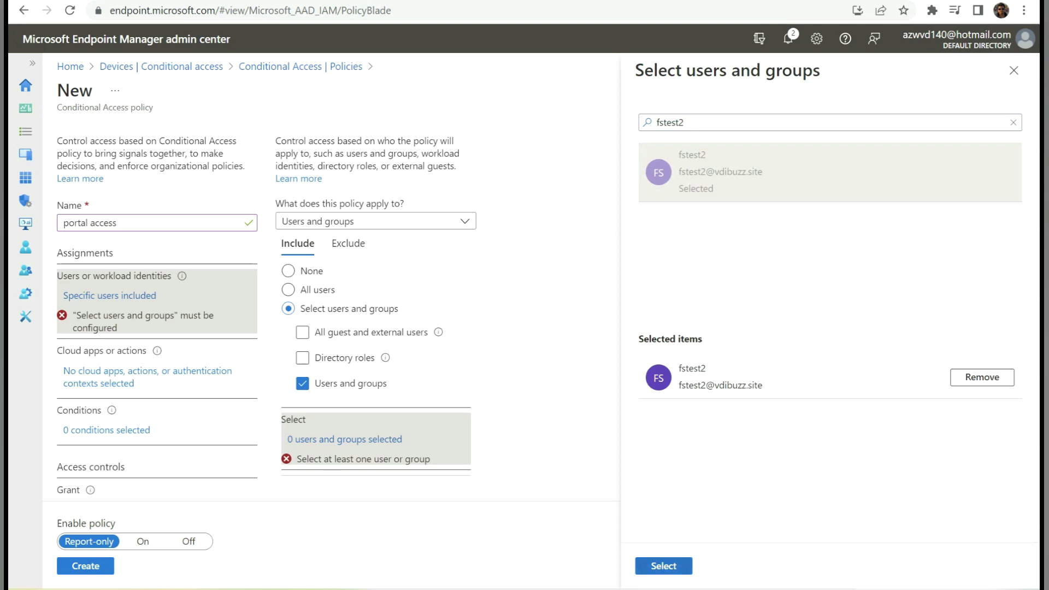
{"action": "left_click", "coordinate": [663, 565]}
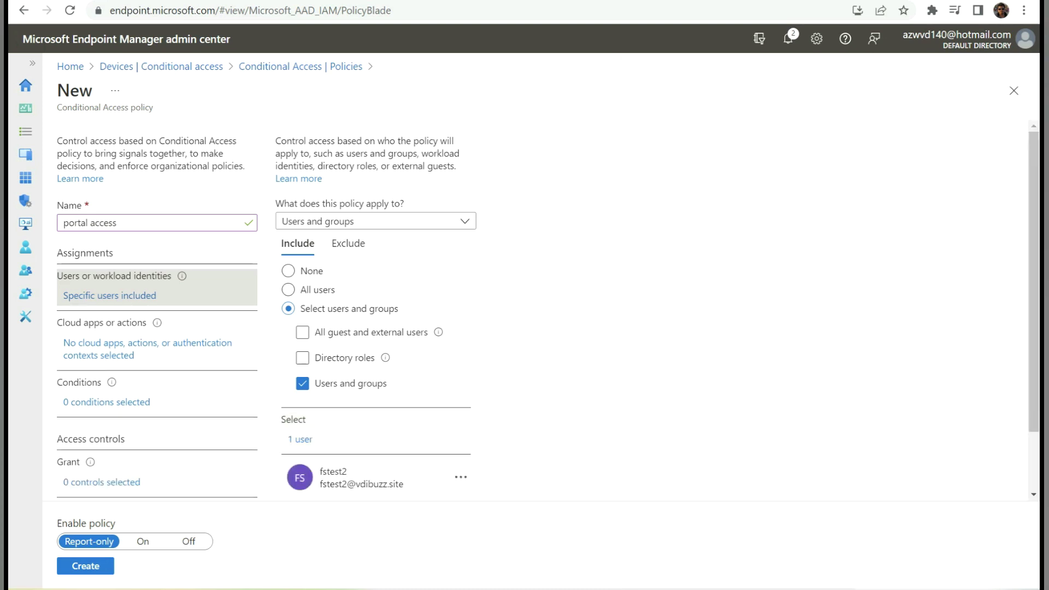
{"action": "left_click", "coordinate": [147, 344]}
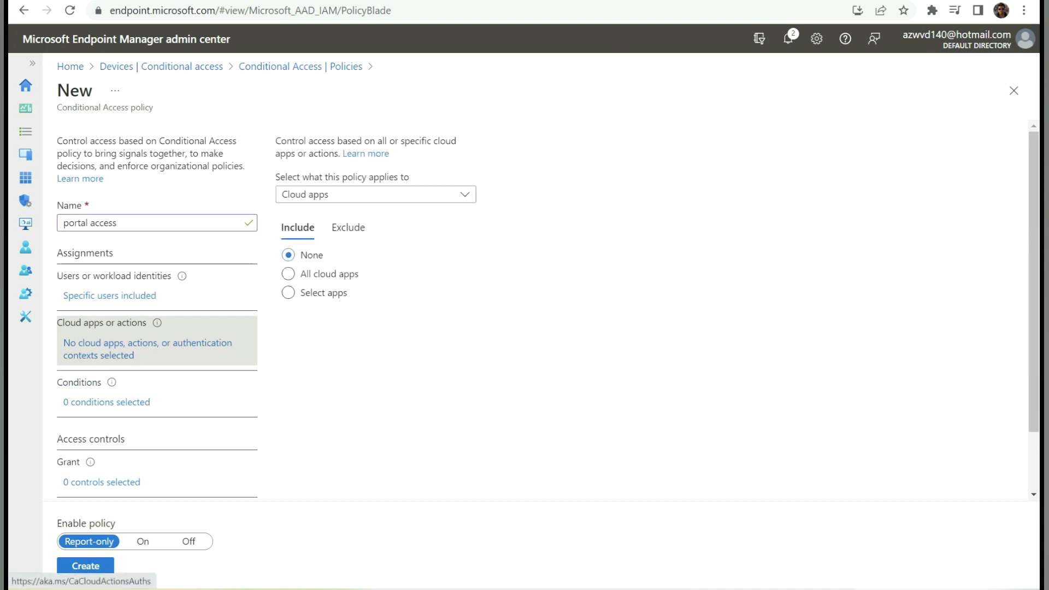
- Target the portal access policy at the Microsoft Azure Management cloud app
{"action": "left_click", "coordinate": [288, 292]}
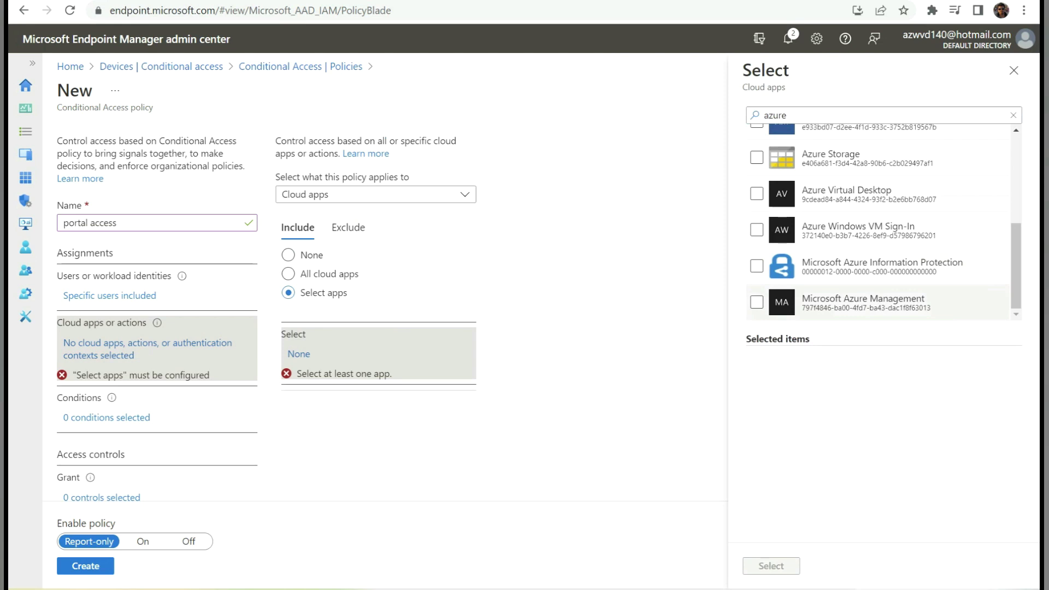
{"action": "left_click", "coordinate": [756, 302]}
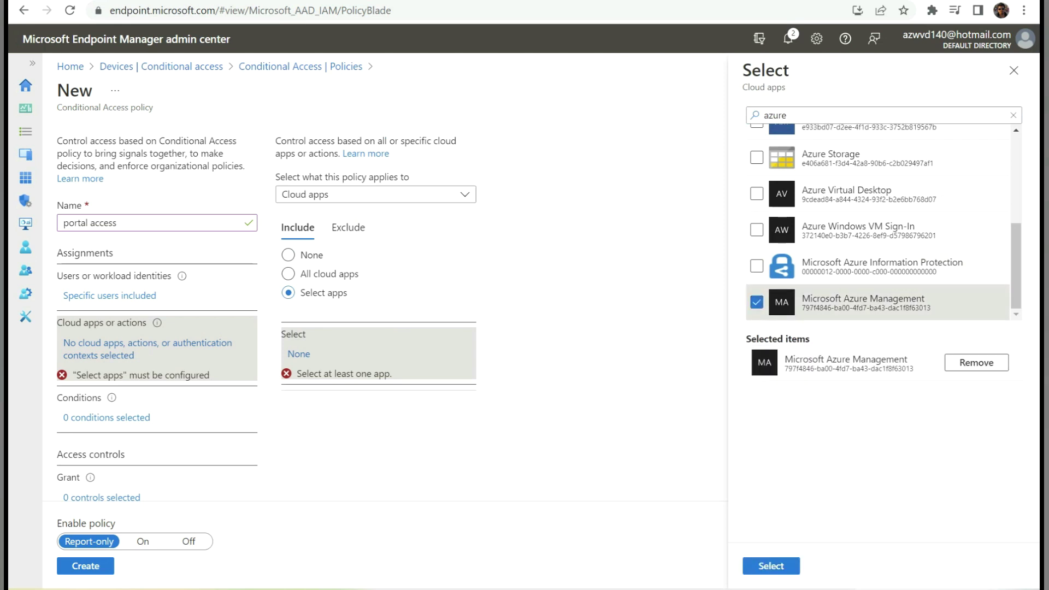
{"action": "left_click", "coordinate": [770, 566]}
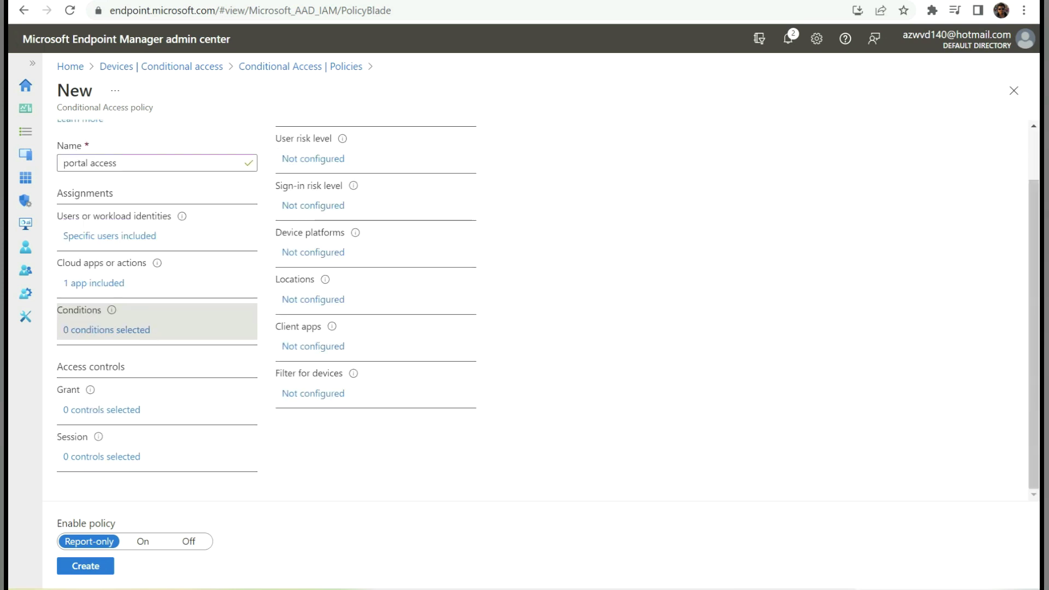
{"action": "left_click", "coordinate": [101, 409]}
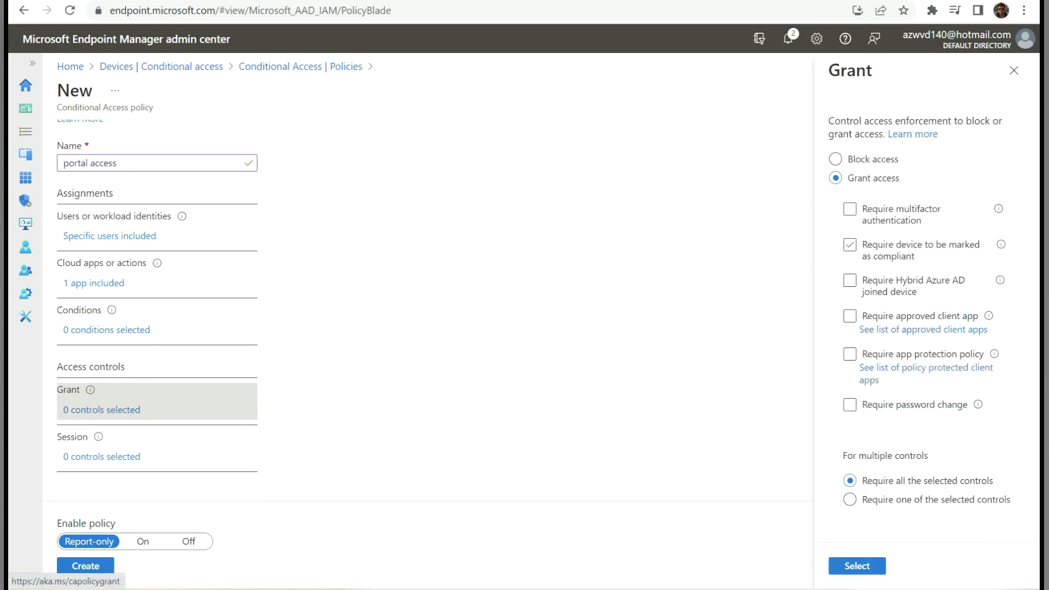
- Grant access only to devices marked as compliant and set Enable policy to On
{"action": "left_click", "coordinate": [849, 244]}
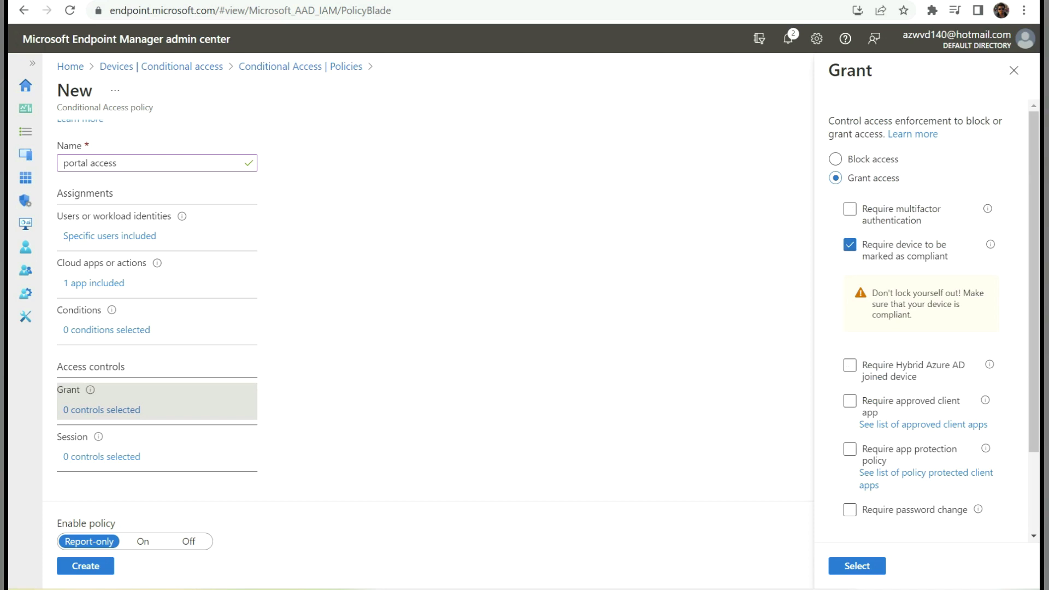
{"action": "left_click", "coordinate": [856, 566]}
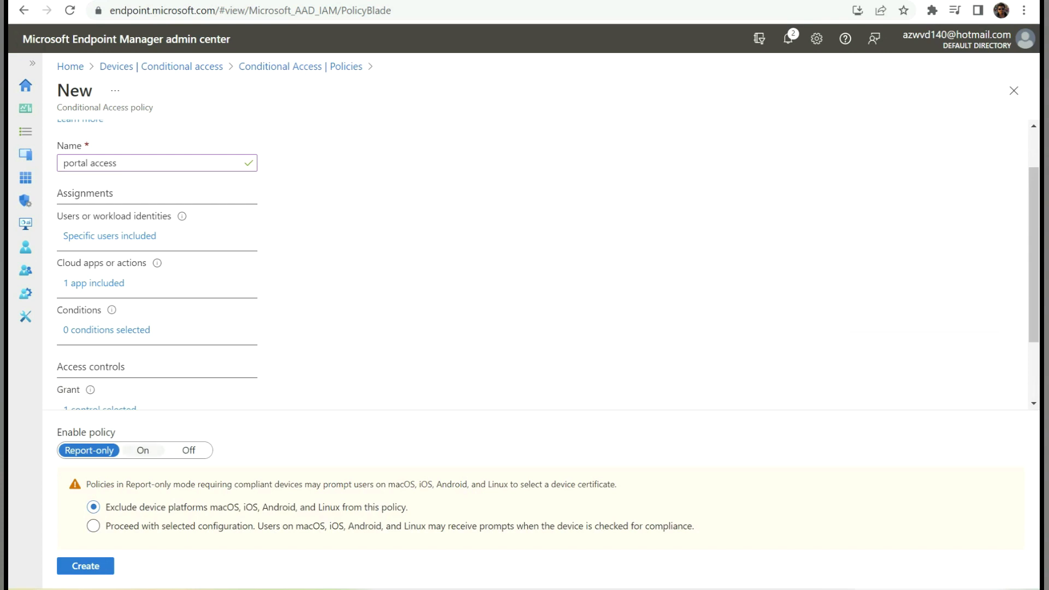
{"action": "left_click", "coordinate": [143, 450]}
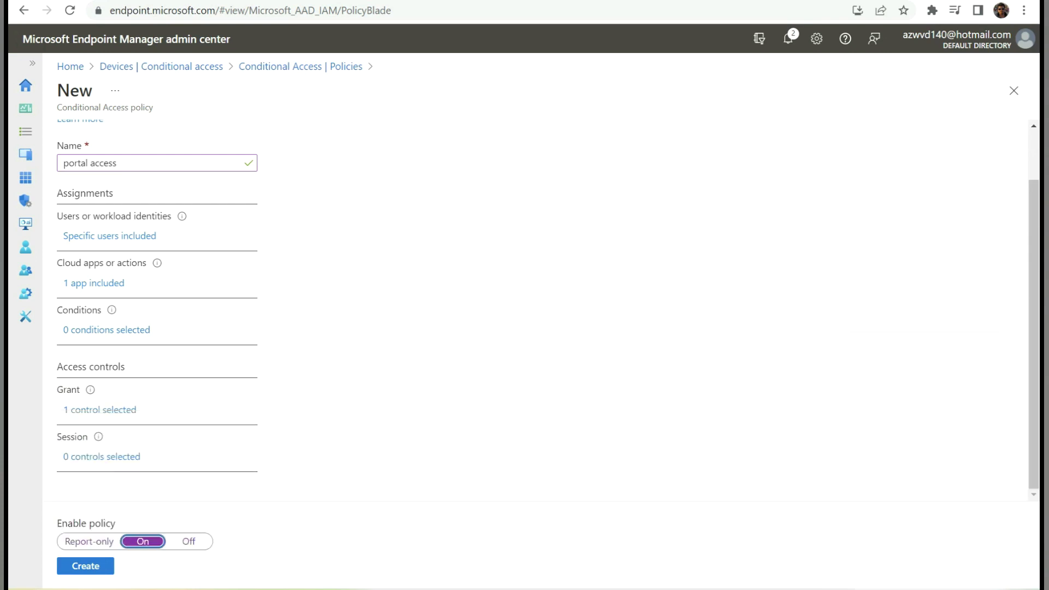
- Configure the device platforms condition to Yes for any device, then create the policy
{"action": "left_click", "coordinate": [107, 330]}
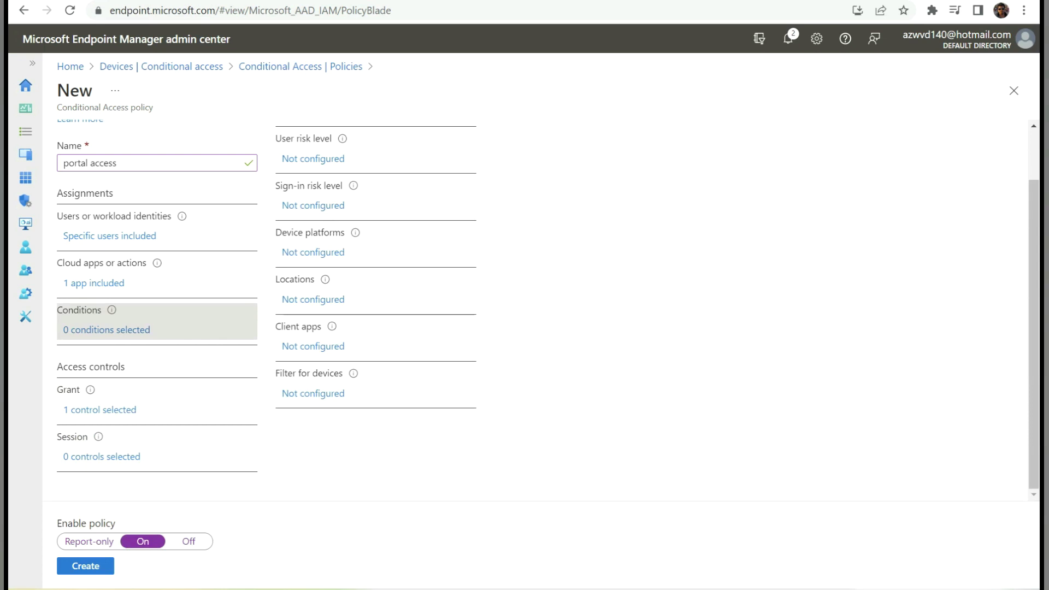
{"action": "left_click", "coordinate": [313, 253]}
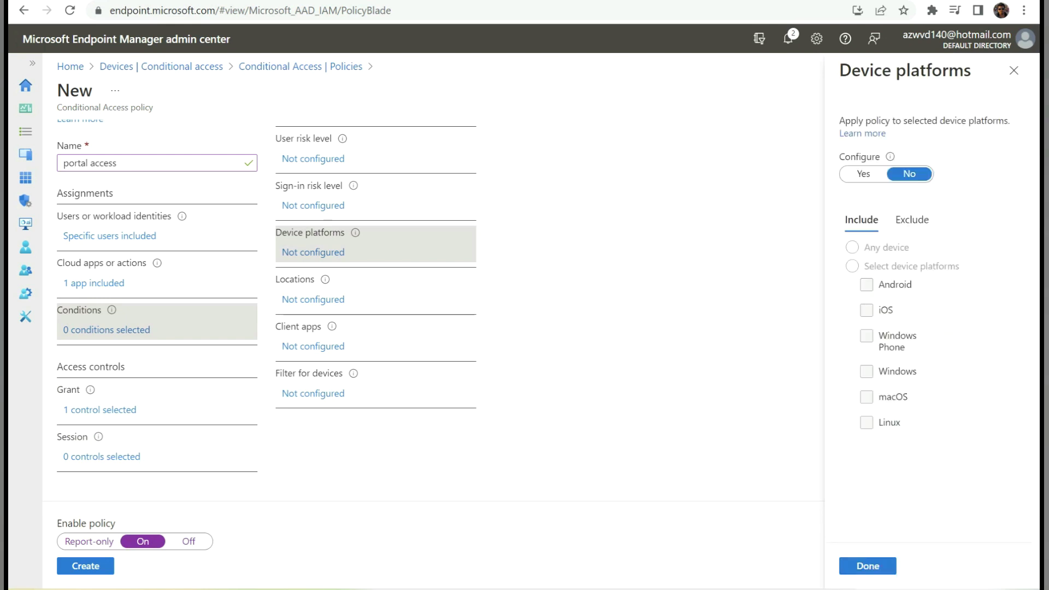
{"action": "left_click", "coordinate": [863, 174]}
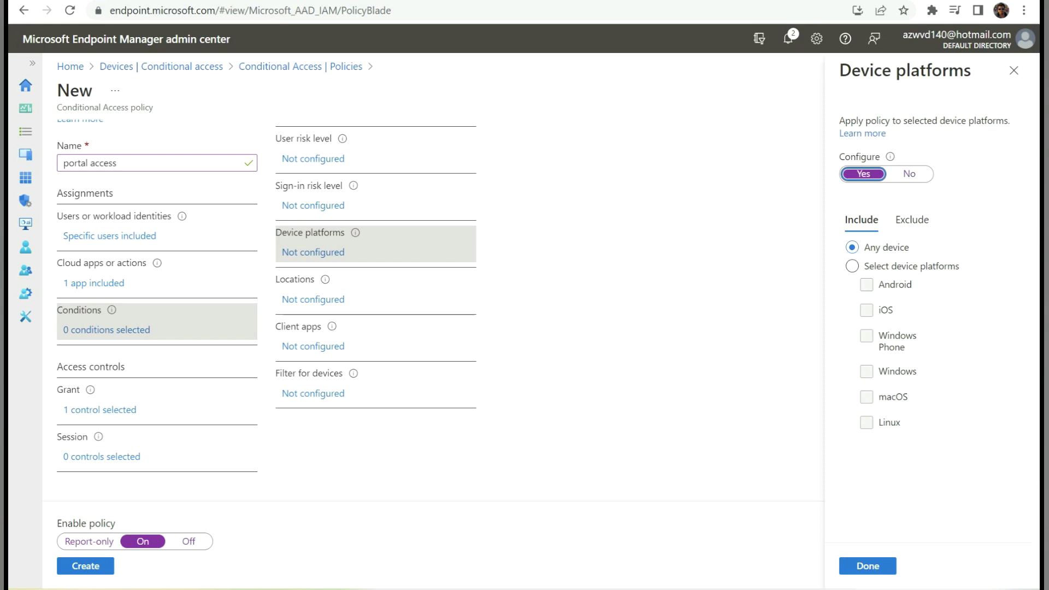
{"action": "left_click", "coordinate": [867, 565]}
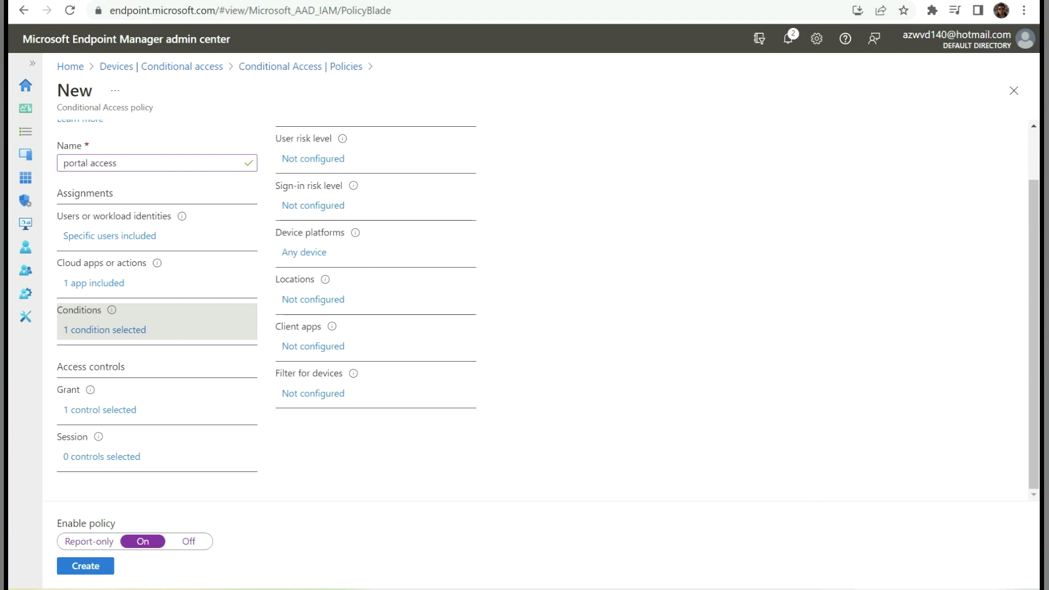
{"action": "left_click", "coordinate": [85, 566]}
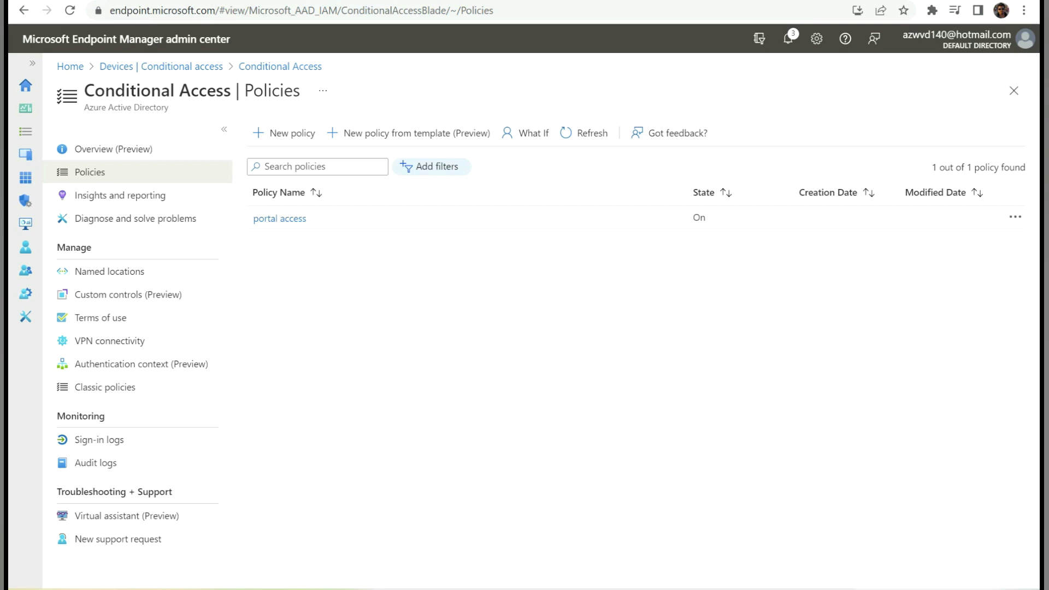
- View Windows devices showing mdm-avd-0 not compliant and test-intune-0 compliant, then switch to Incognito
{"action": "left_click", "coordinate": [25, 154]}
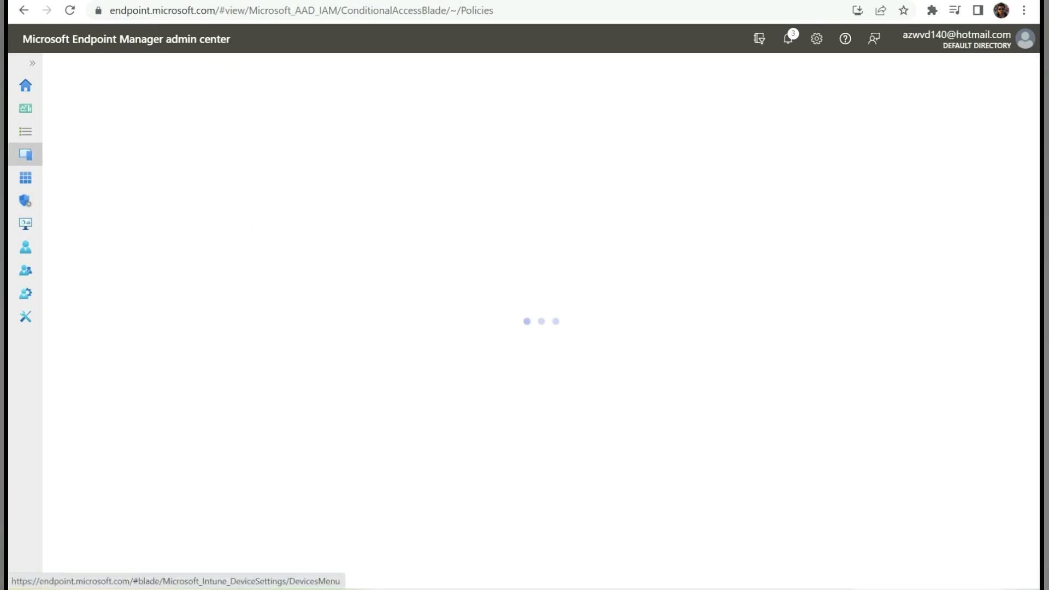
{"action": "left_click", "coordinate": [93, 258]}
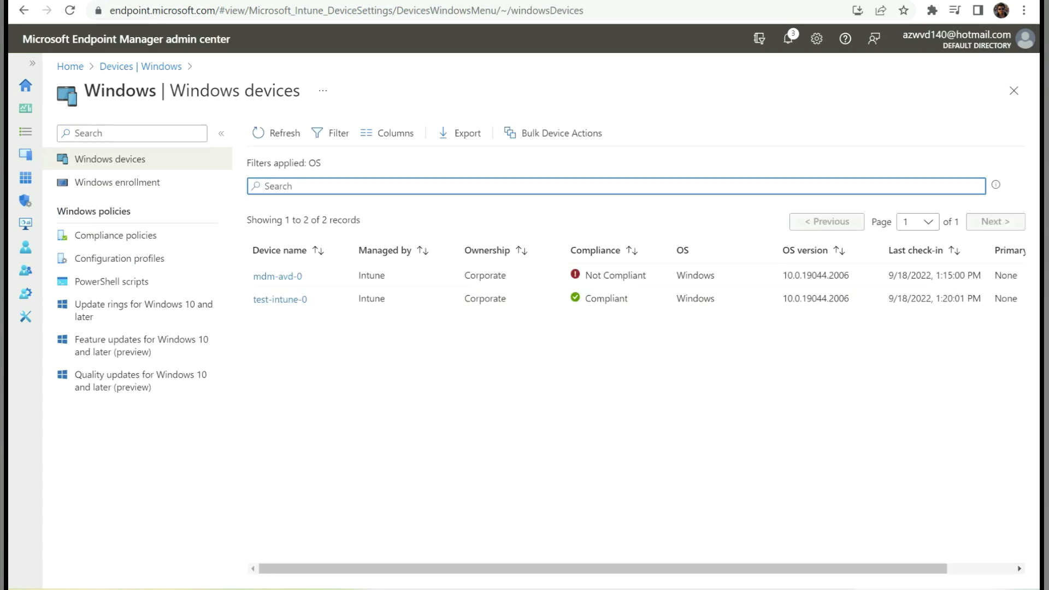
{"action": "key", "text": "alt+Tab"}
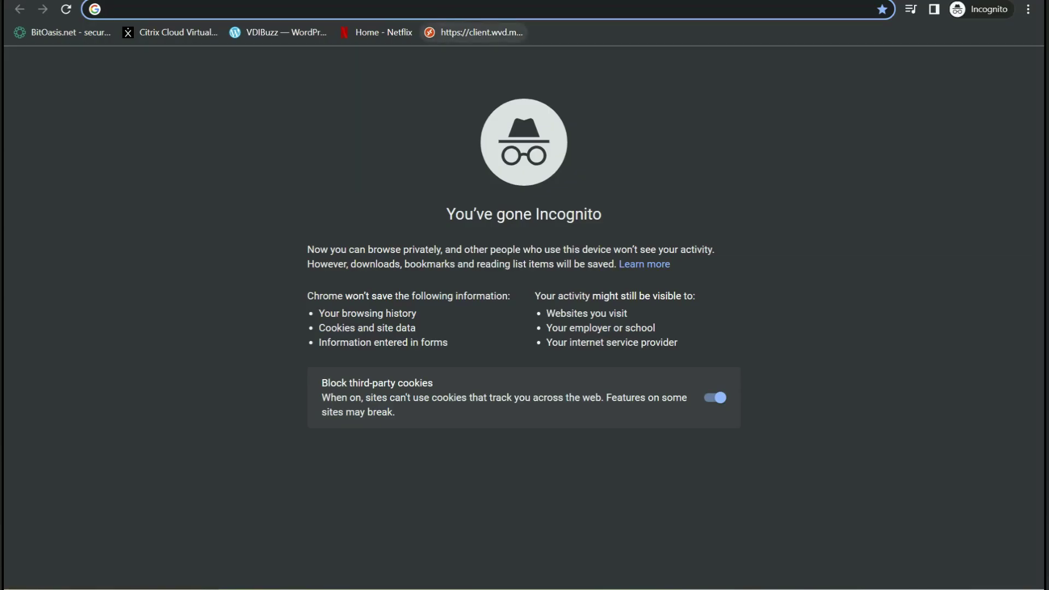
- Sign in to the AVD web client as the test user and launch the FIDO-SSO desktop
{"action": "left_click", "coordinate": [474, 33]}
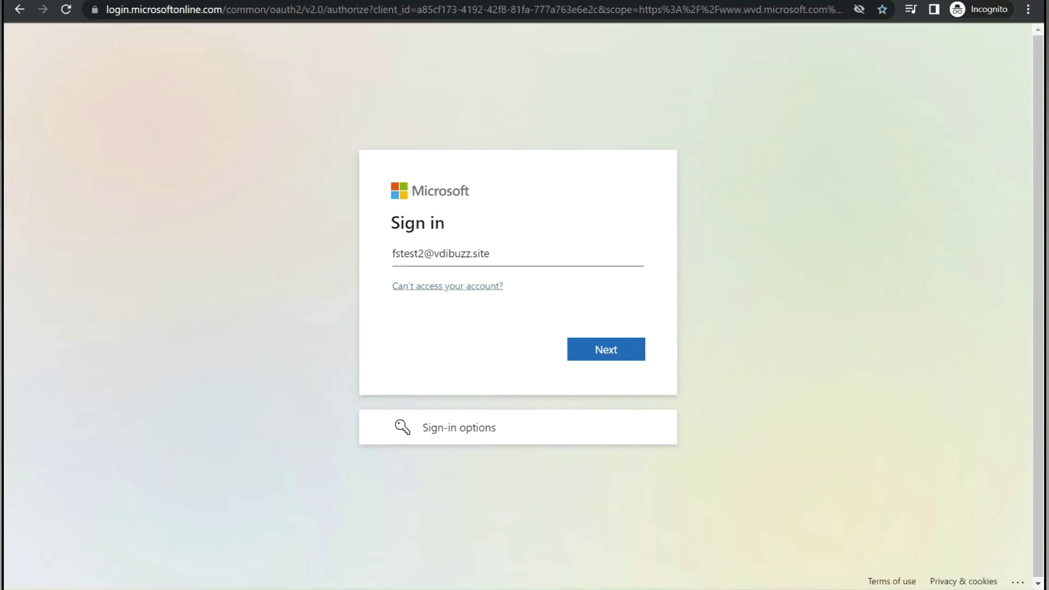
{"action": "left_click", "coordinate": [606, 349]}
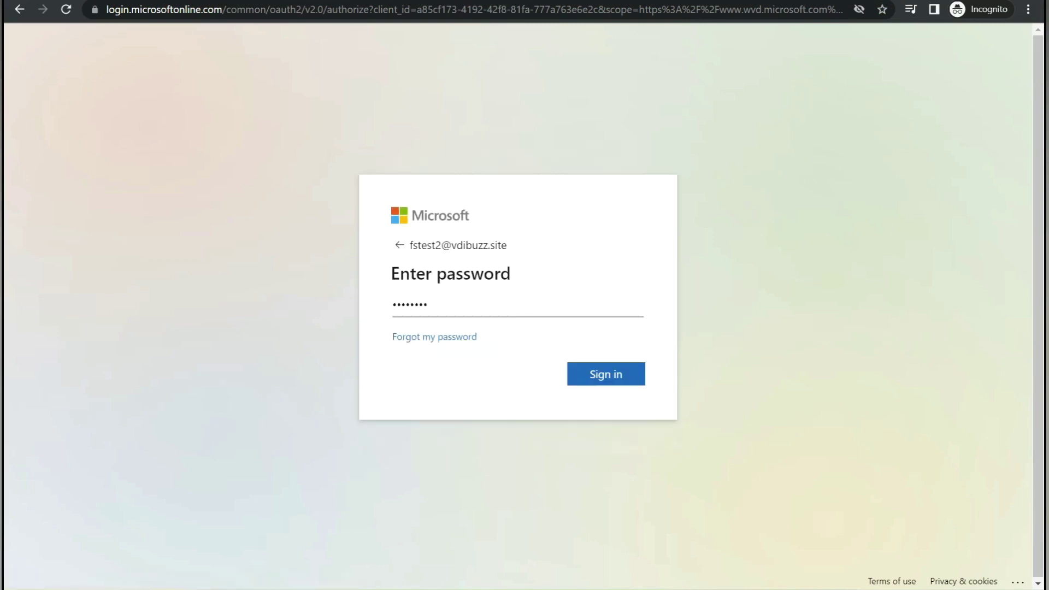
{"action": "key", "text": "Return"}
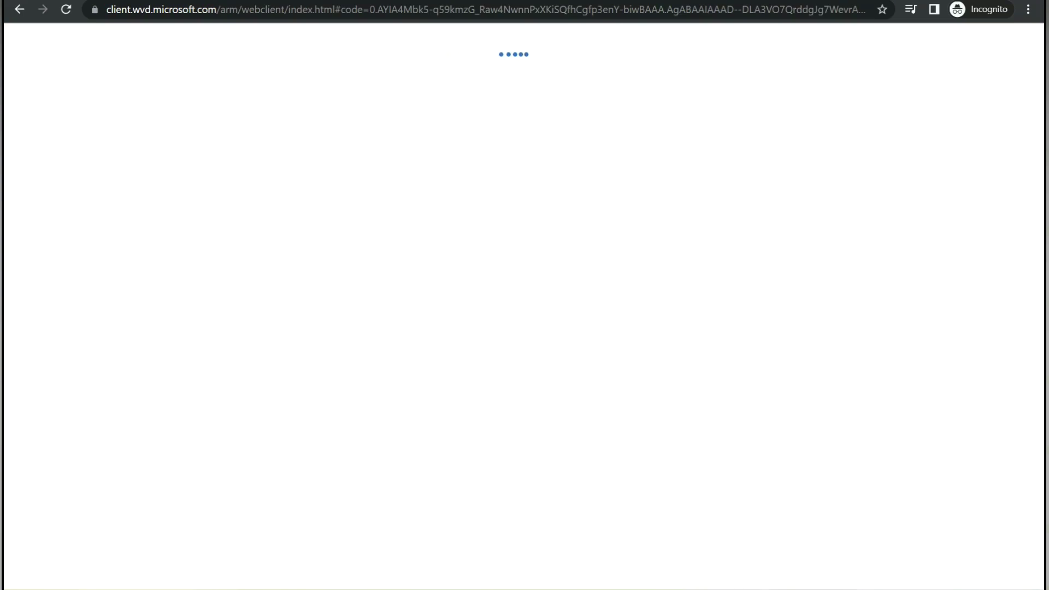
{"action": "left_click", "coordinate": [58, 156]}
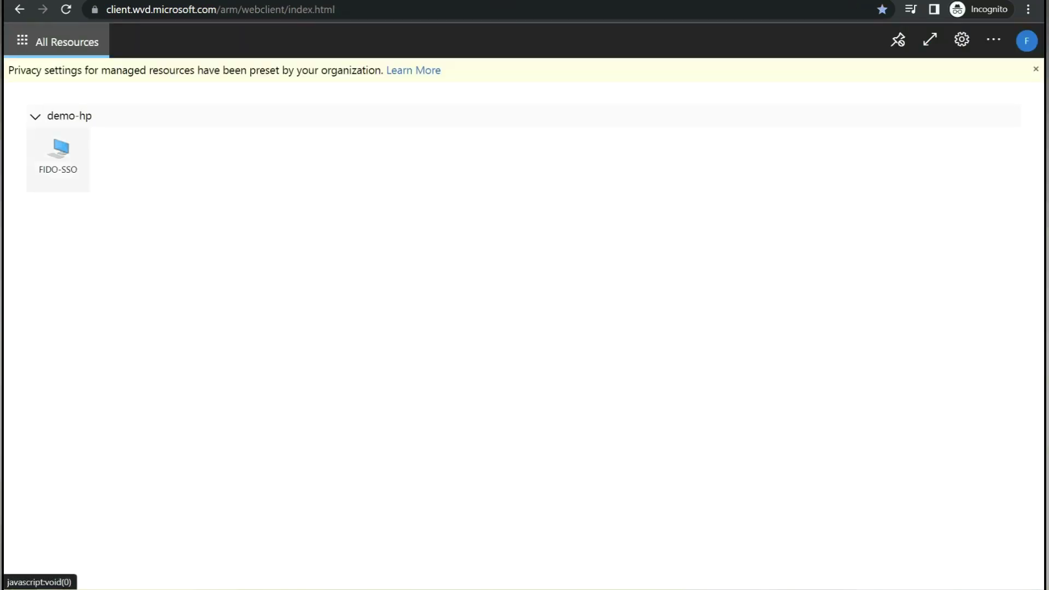
- Connect to the FIDO-SSO desktop, confirm it runs on host test-intune-0, and start Edge
{"action": "left_click", "coordinate": [625, 397]}
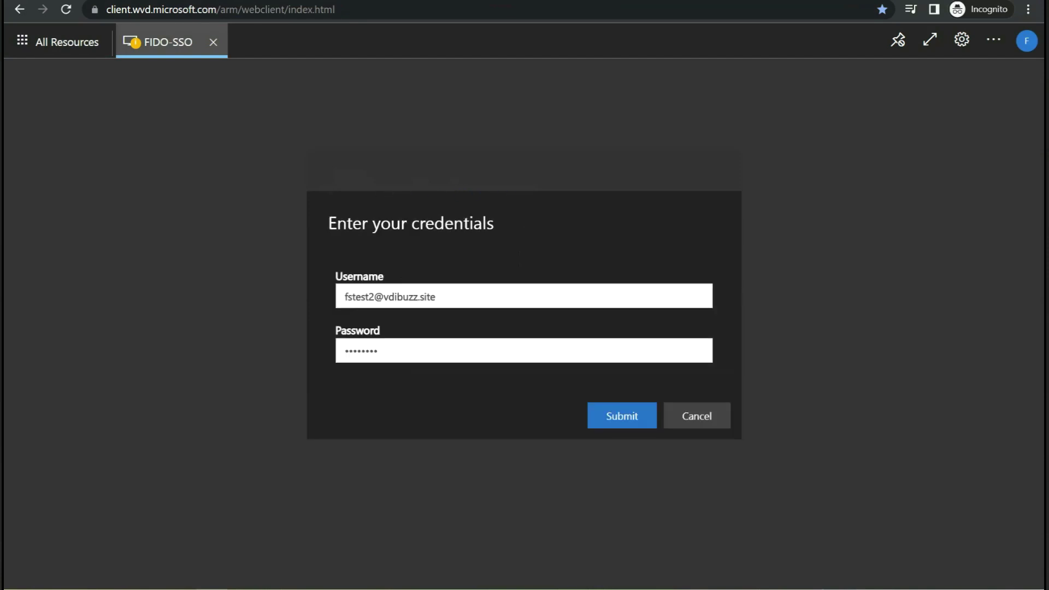
{"action": "key", "text": "Return"}
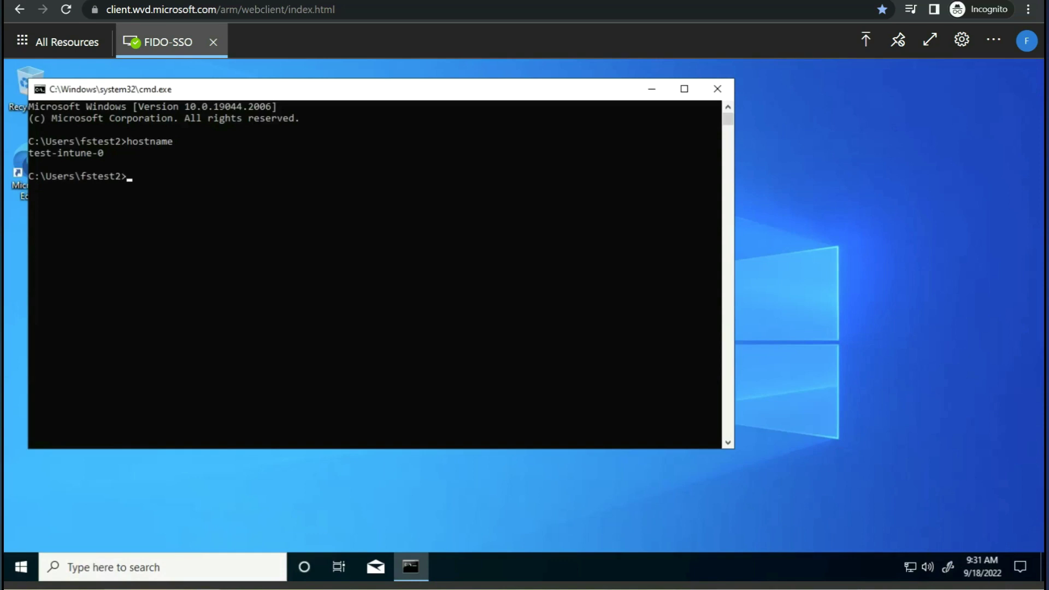
{"action": "left_click_drag", "start_coordinate": [109, 153], "coordinate": [34, 153]}
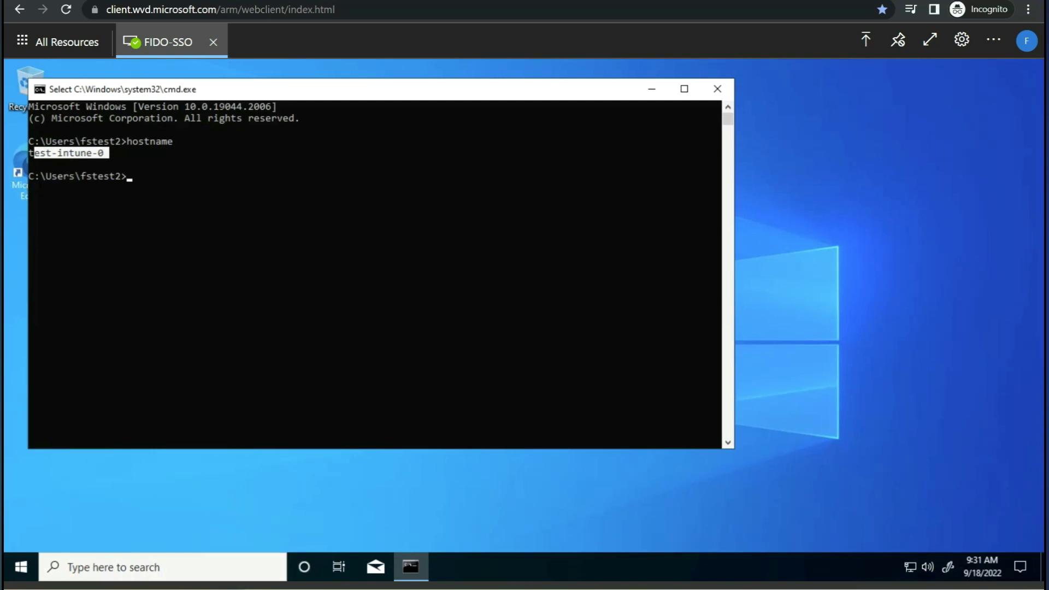
{"action": "double_click", "coordinate": [18, 170]}
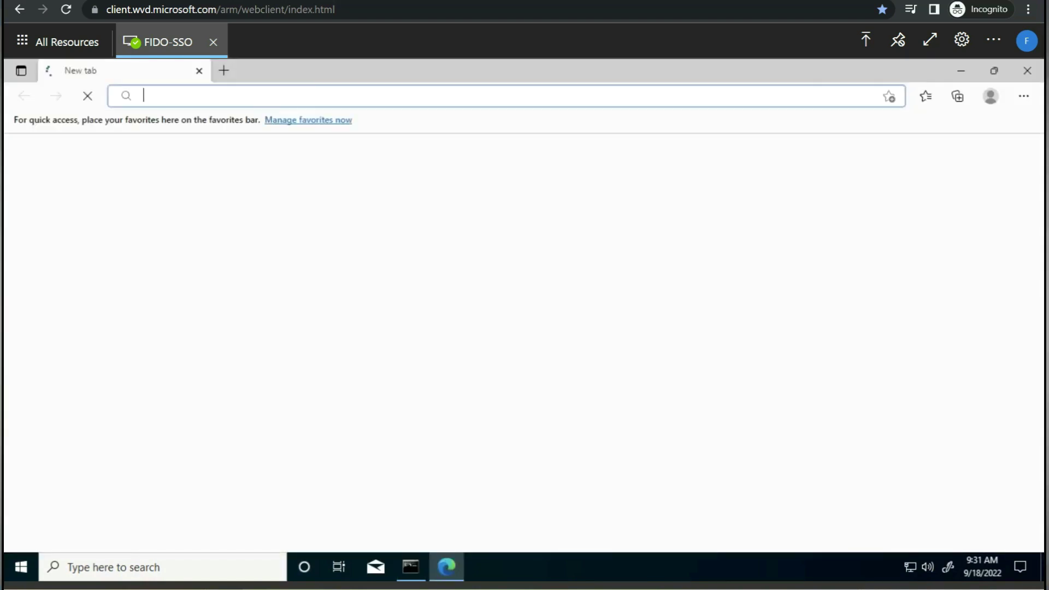
{"action": "type", "text": "https://portal.azure.com"}
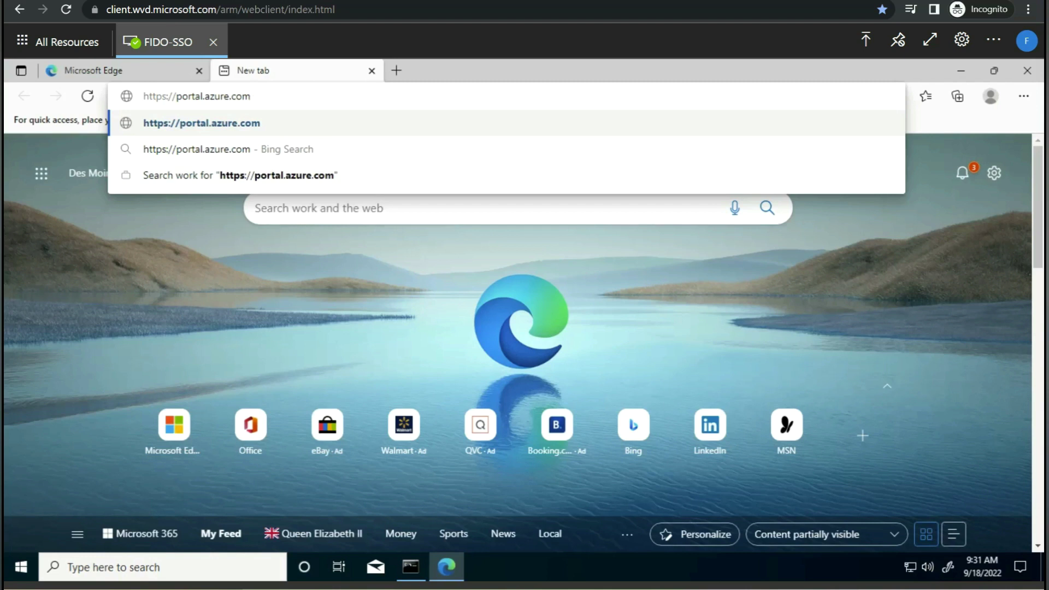
{"action": "key", "text": "Return"}
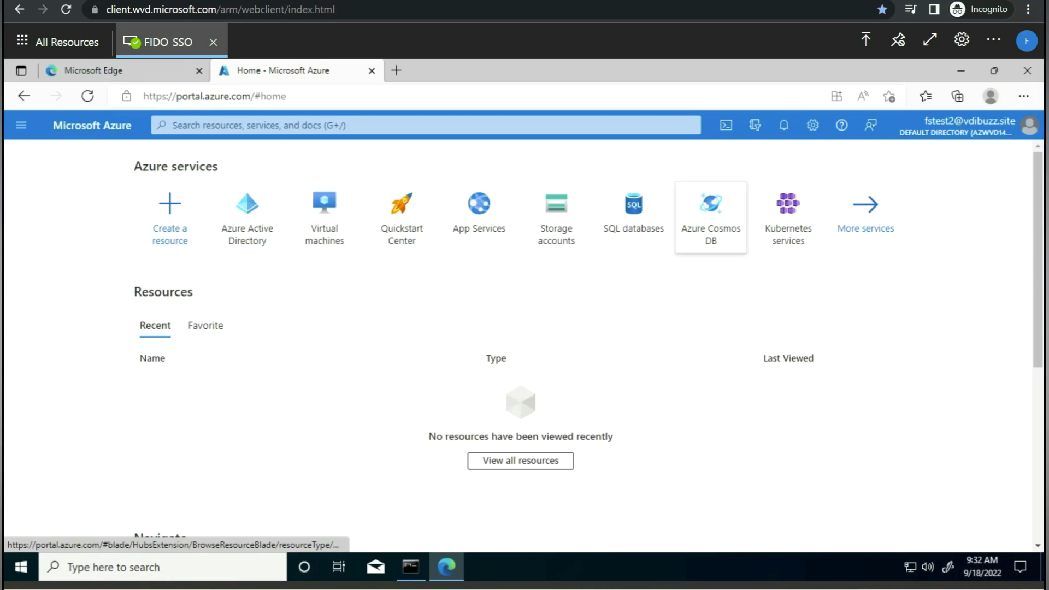
{"action": "mouse_move", "coordinate": [556, 216]}
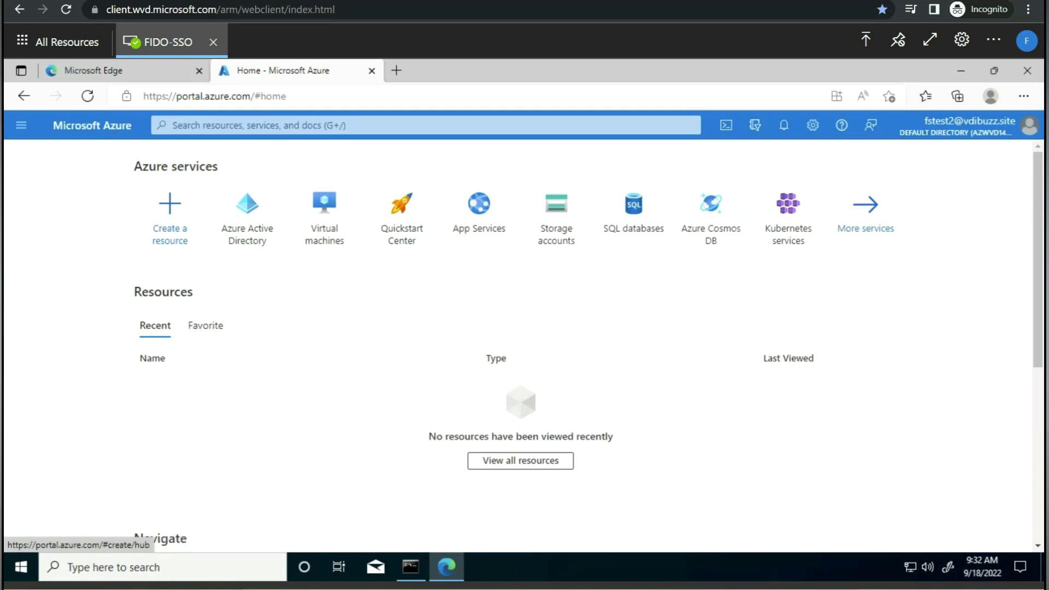
- Sign out of the FIDO-SSO remote desktop session from the Start menu
{"action": "right_click", "coordinate": [21, 566]}
{"action": "mouse_move", "coordinate": [164, 522]}
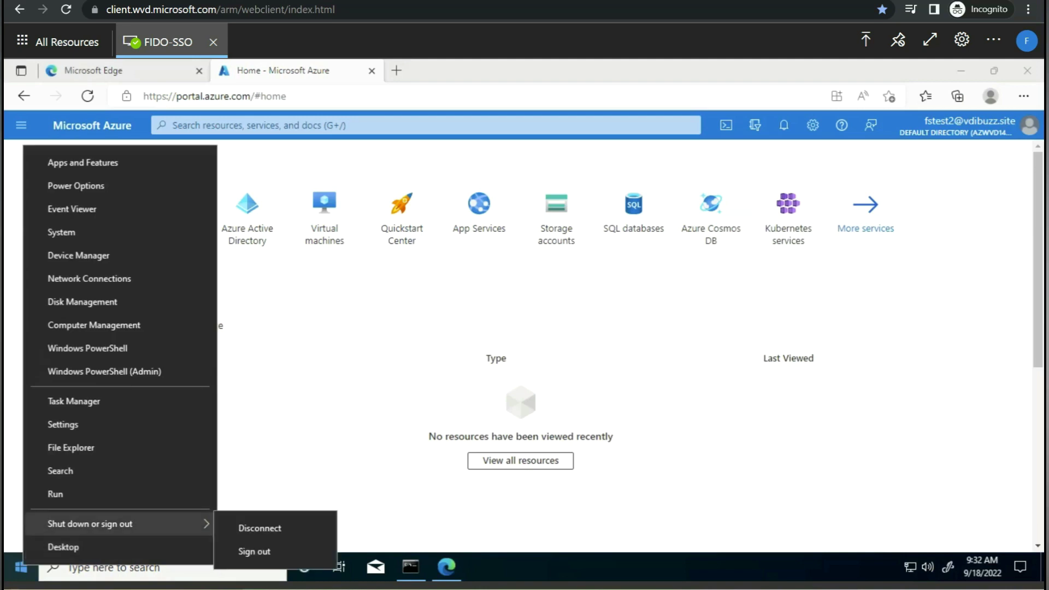
{"action": "left_click", "coordinate": [253, 551]}
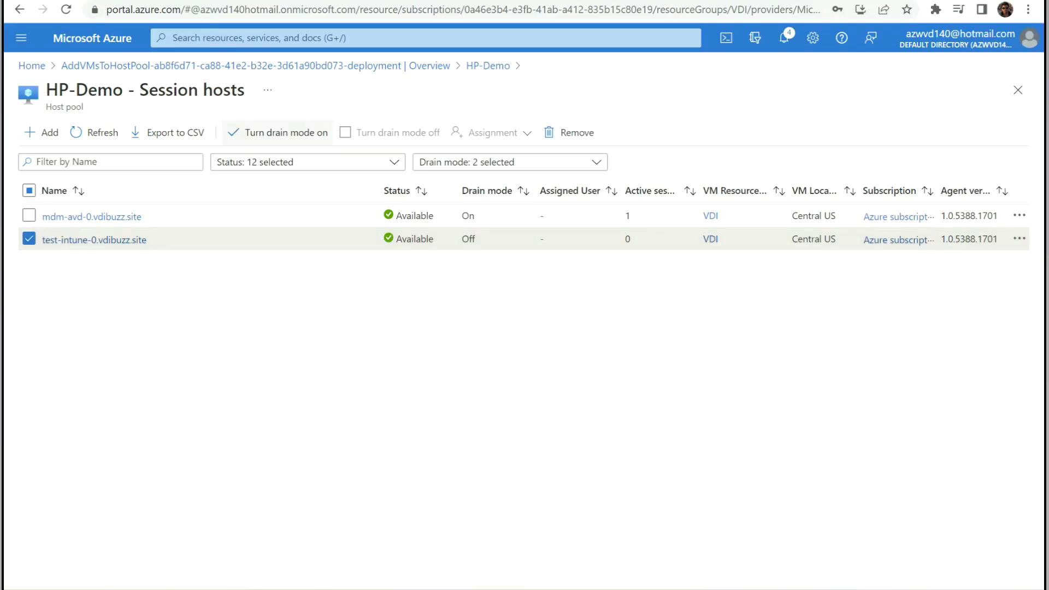
- Turn drain mode on for test-intune-0 and off for mdm-avd-0, confirming both changes
{"action": "left_click", "coordinate": [278, 132]}
{"action": "left_click", "coordinate": [40, 211]}
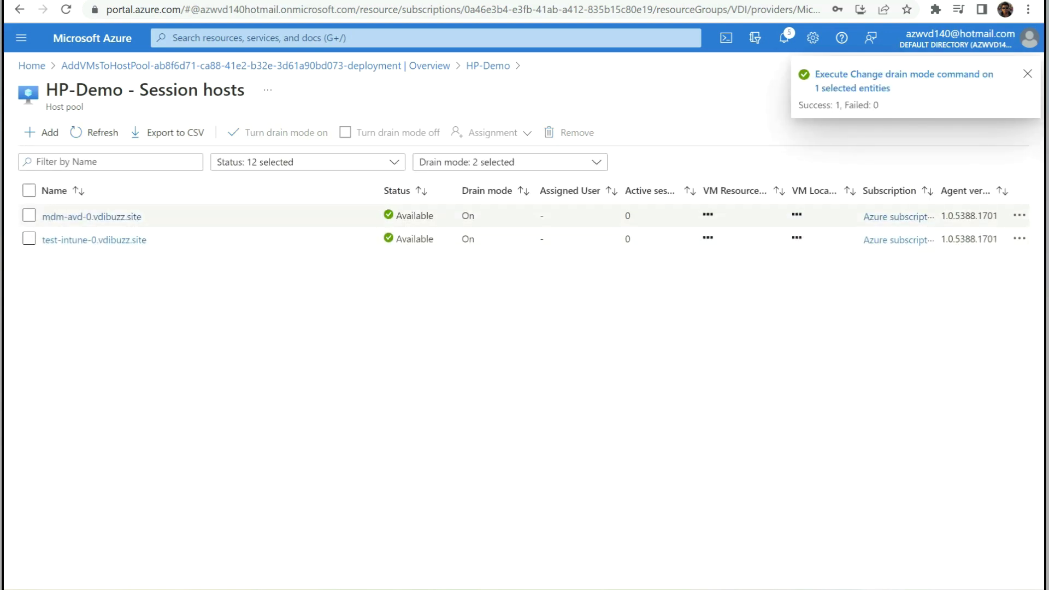
{"action": "left_click", "coordinate": [29, 215]}
{"action": "left_click", "coordinate": [390, 132]}
{"action": "left_click", "coordinate": [40, 211]}
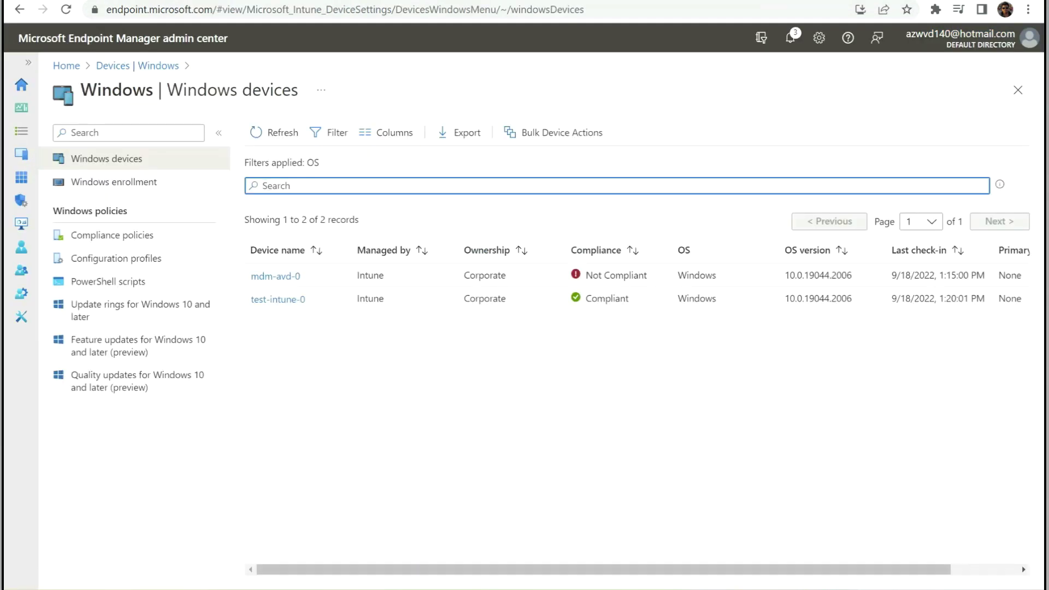
- Confirm mdm-avd-0 is Not Compliant in Windows devices, then return to the Remote Desktop web client
{"action": "left_click_drag", "start_coordinate": [301, 275], "coordinate": [251, 276]}
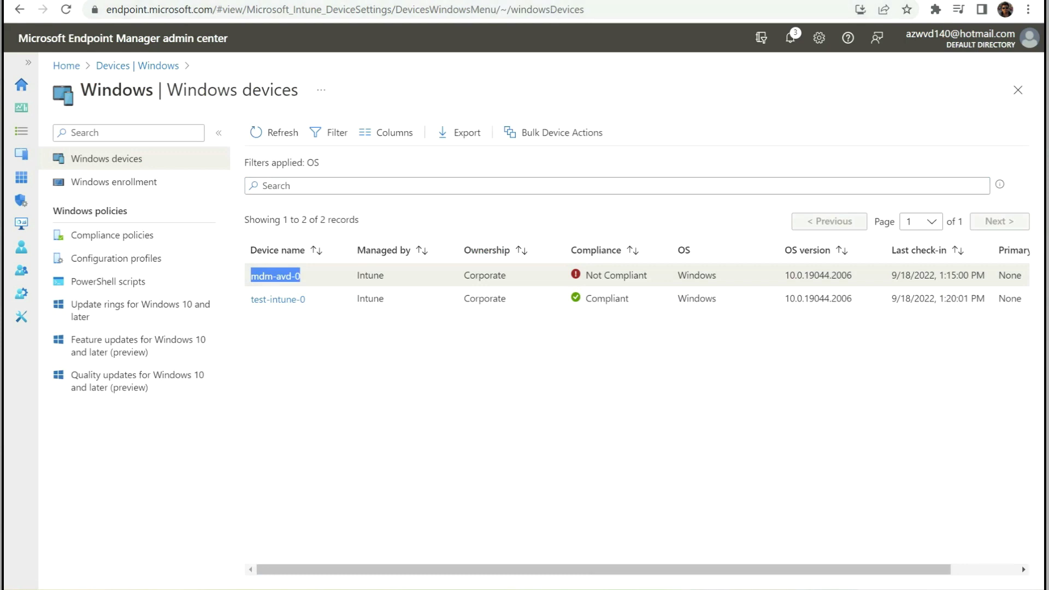
{"action": "mouse_move", "coordinate": [365, 589]}
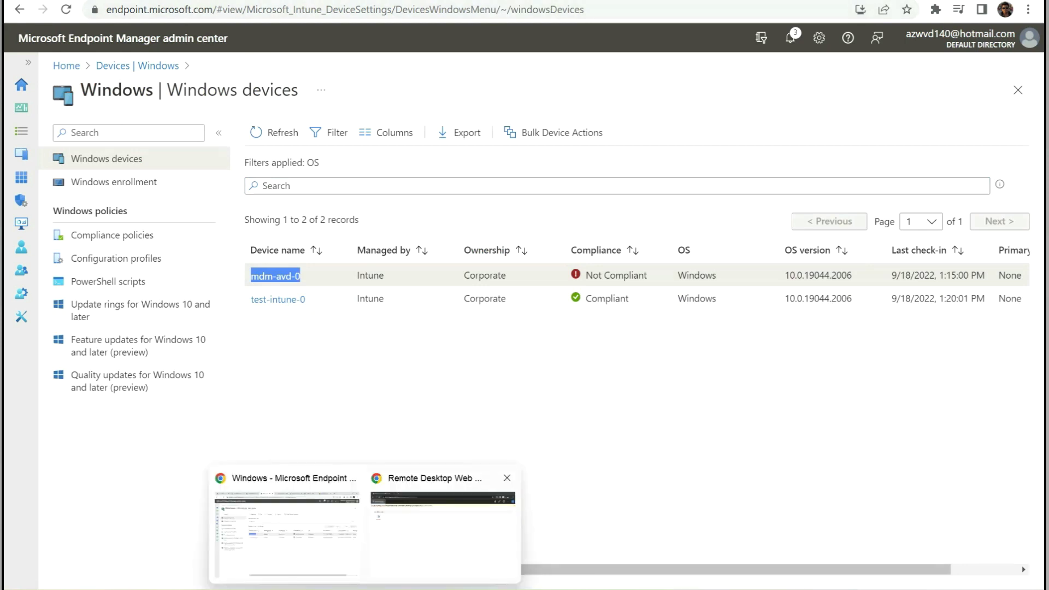
{"action": "left_click", "coordinate": [442, 524]}
- Connect to the FIDO-SSO desktop, allowing local resources and entering the account password
{"action": "left_click", "coordinate": [58, 154]}
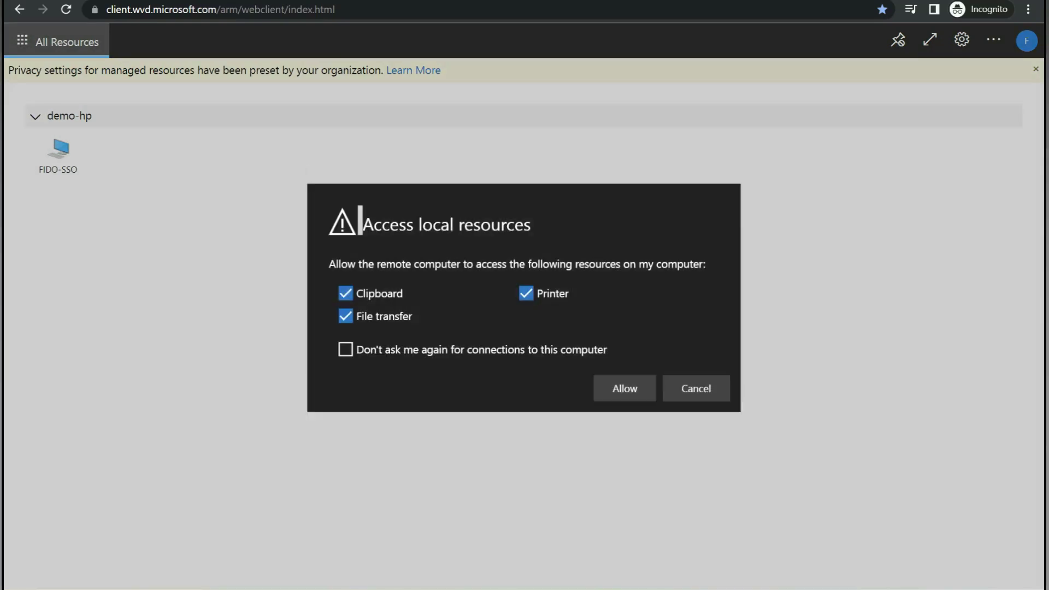
{"action": "left_click", "coordinate": [624, 373]}
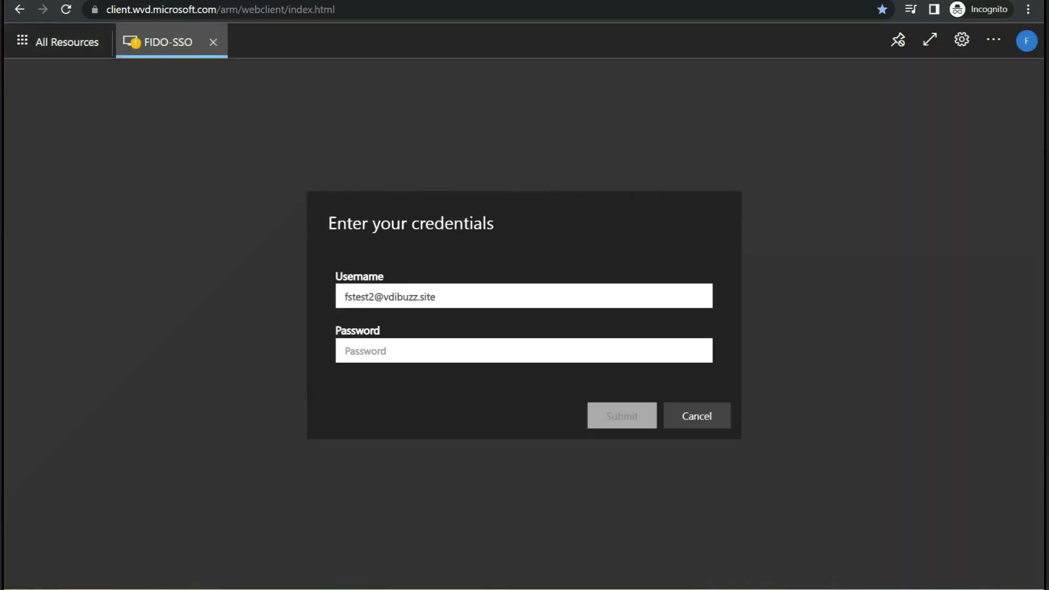
{"action": "left_click", "coordinate": [524, 351]}
{"action": "type", "text": "•••••••"}
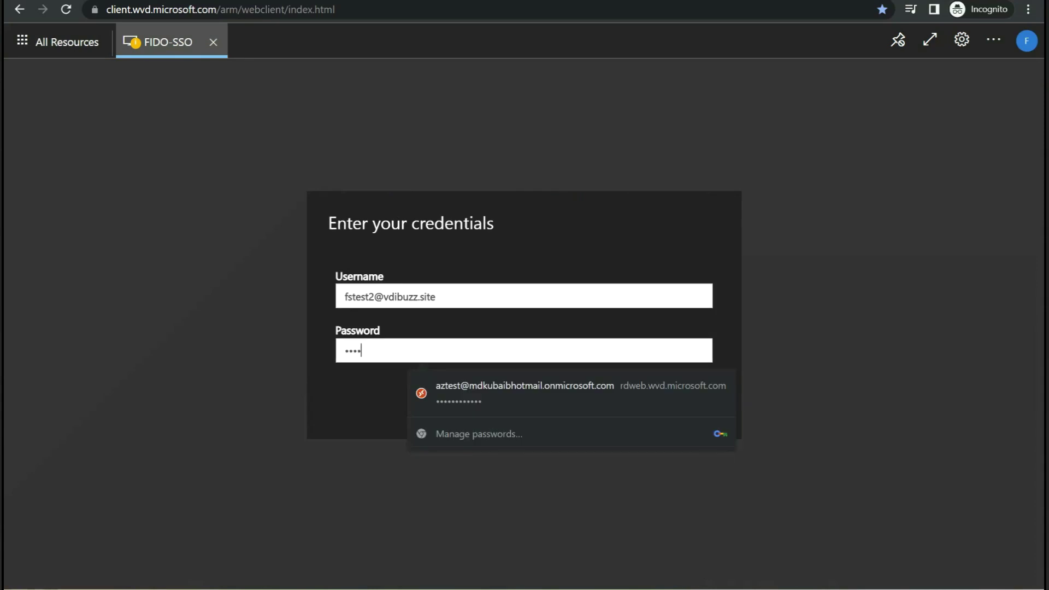
{"action": "key", "text": "Return"}
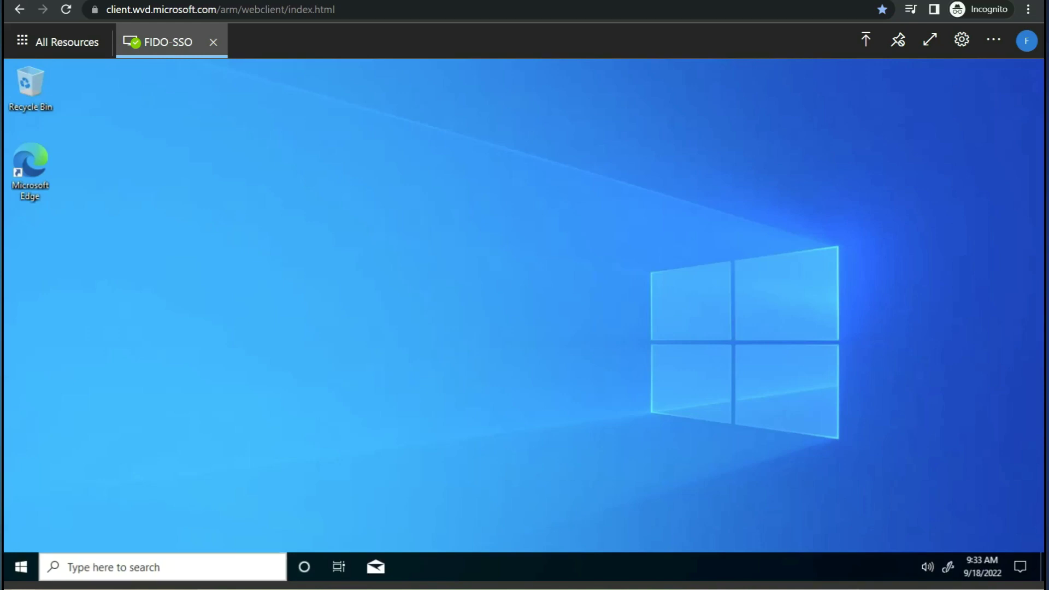
- Run hostname in Command Prompt to confirm the session is on mdm-avd-0
{"action": "right_click", "coordinate": [20, 567]}
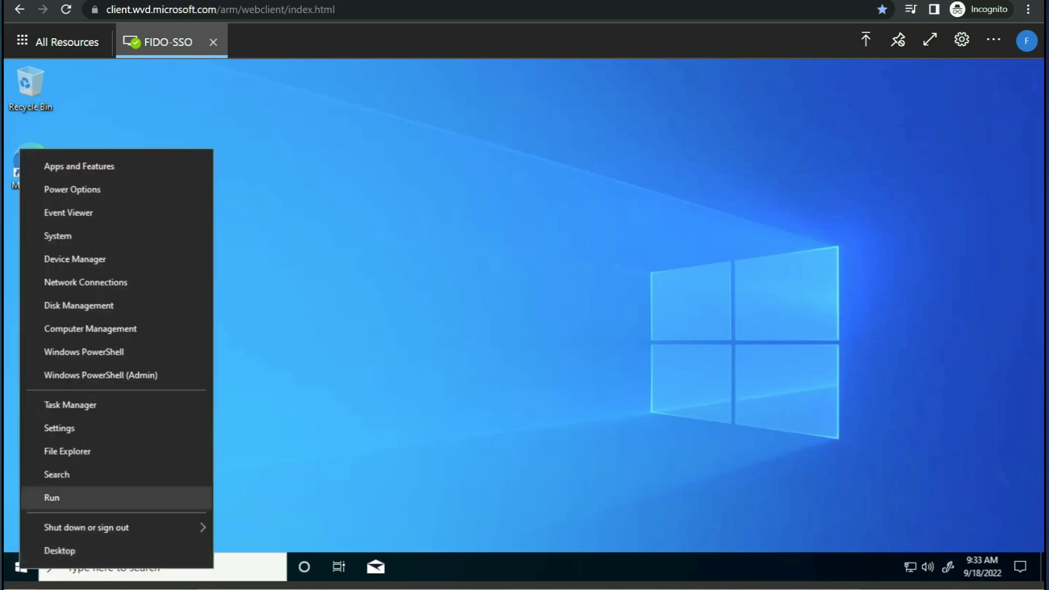
{"action": "left_click", "coordinate": [52, 498]}
{"action": "key", "text": "Return"}
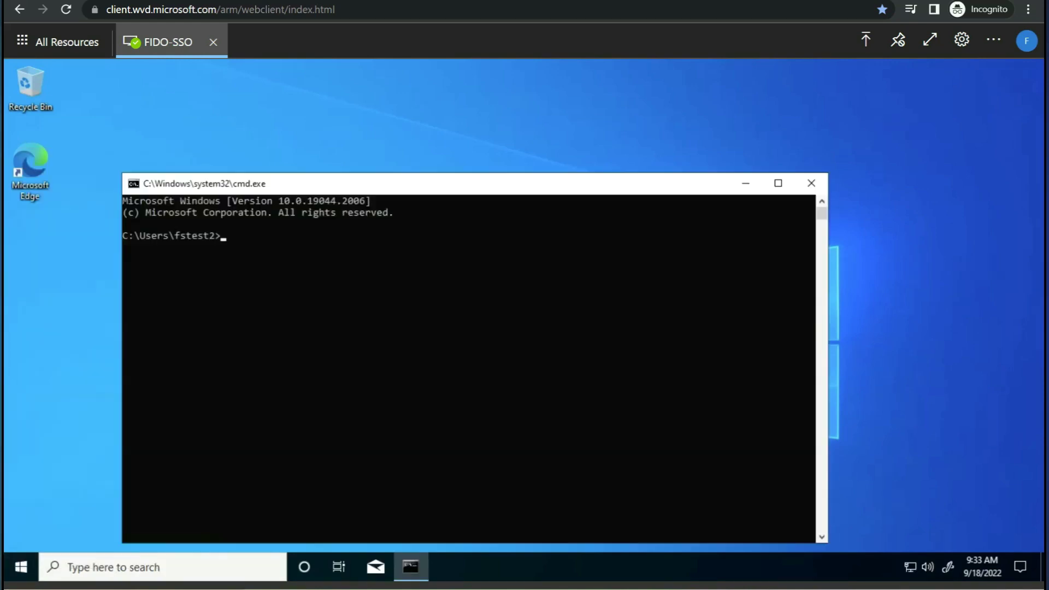
{"action": "type", "text": "hostname"}
{"action": "key", "text": "Return"}
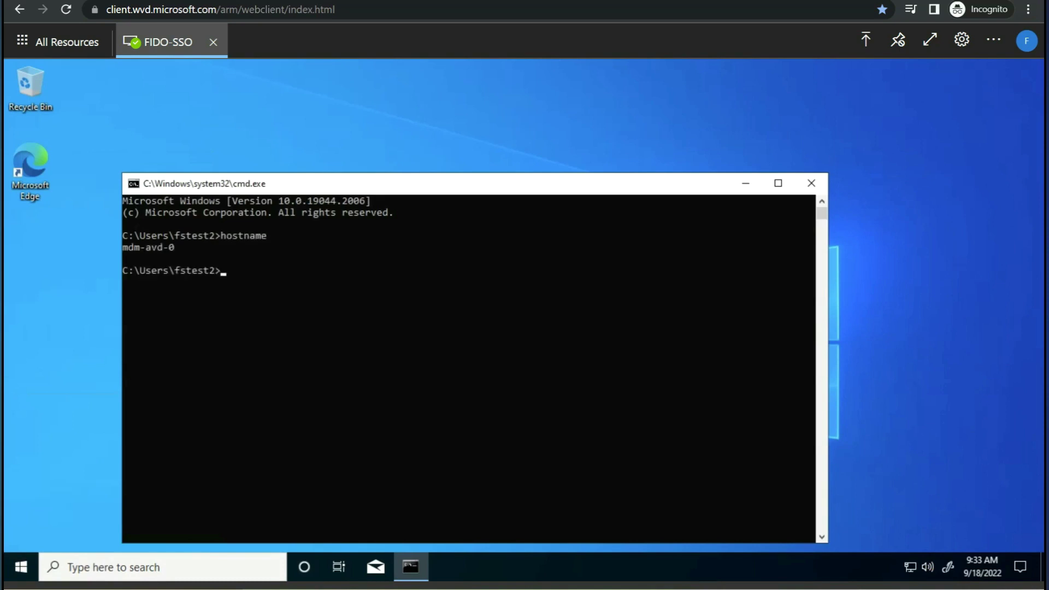
{"action": "left_click_drag", "start_coordinate": [179, 247], "coordinate": [122, 247]}
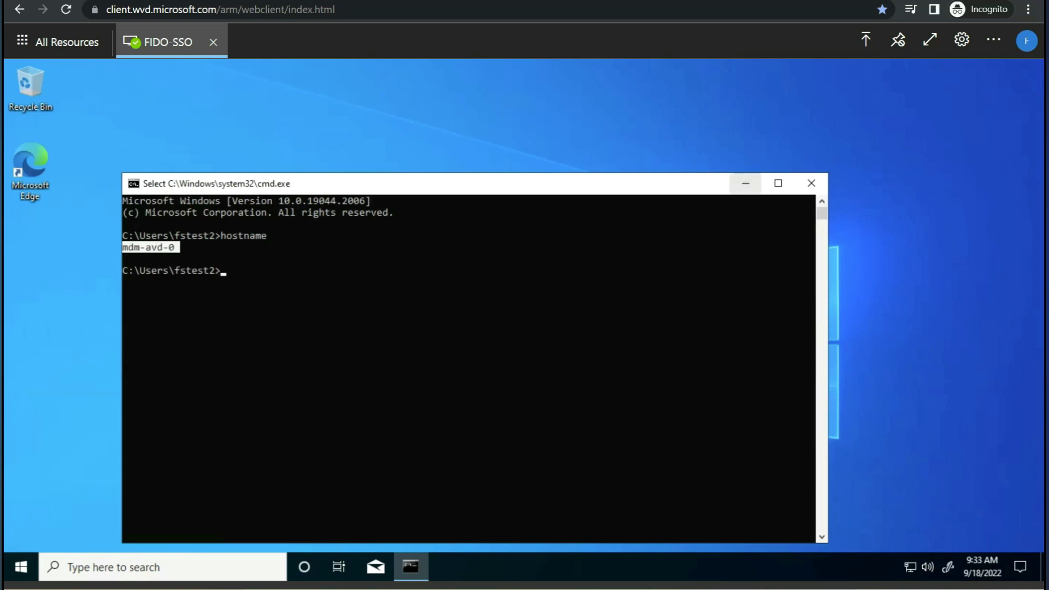
{"action": "left_click", "coordinate": [744, 183]}
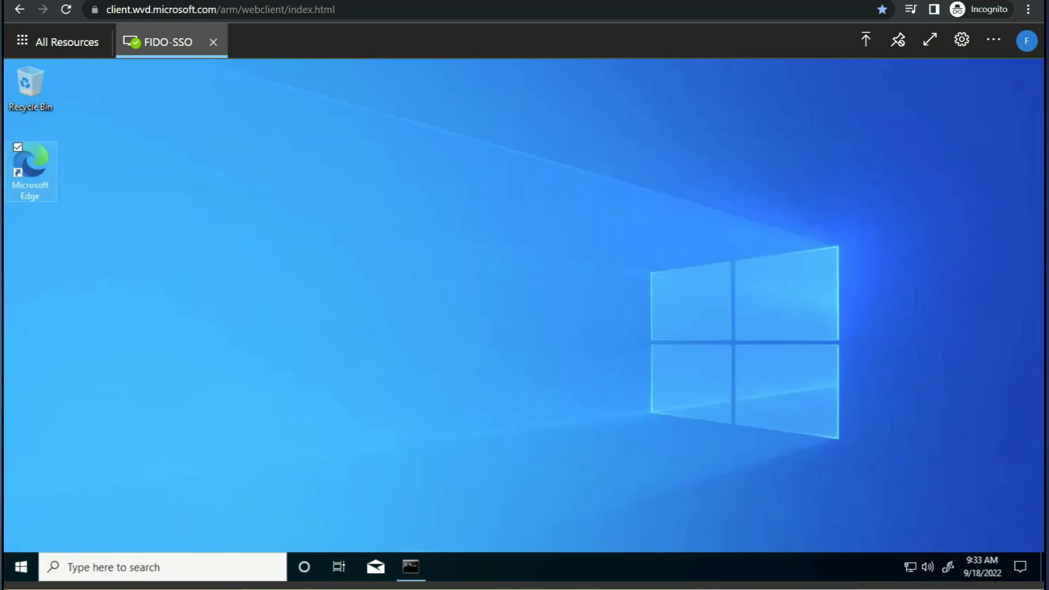
- Launch Microsoft Edge on the session host and skip its first-run setup pages
{"action": "double_click", "coordinate": [30, 166]}
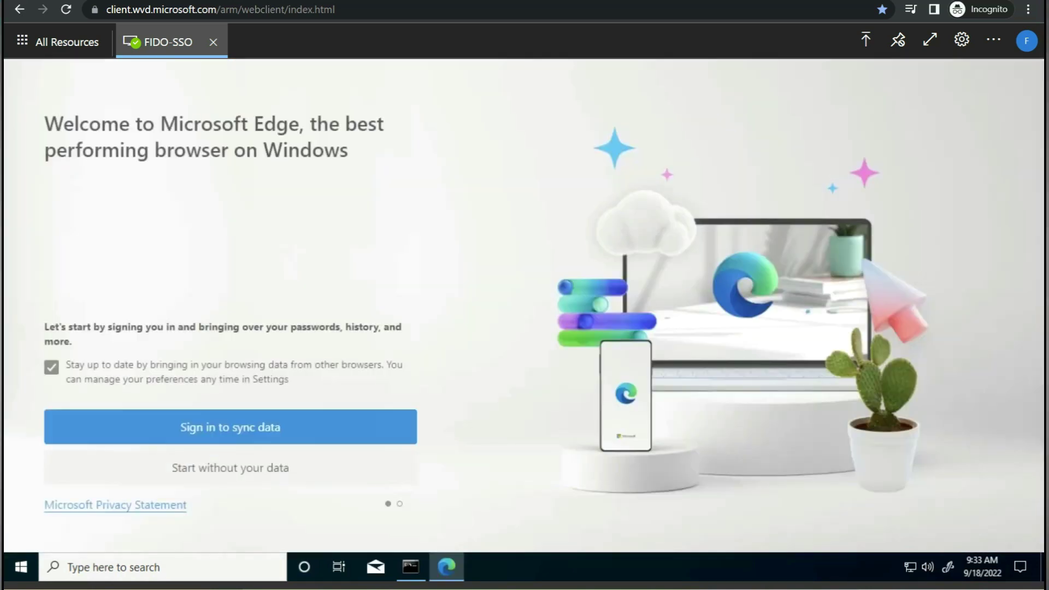
{"action": "left_click", "coordinate": [231, 468]}
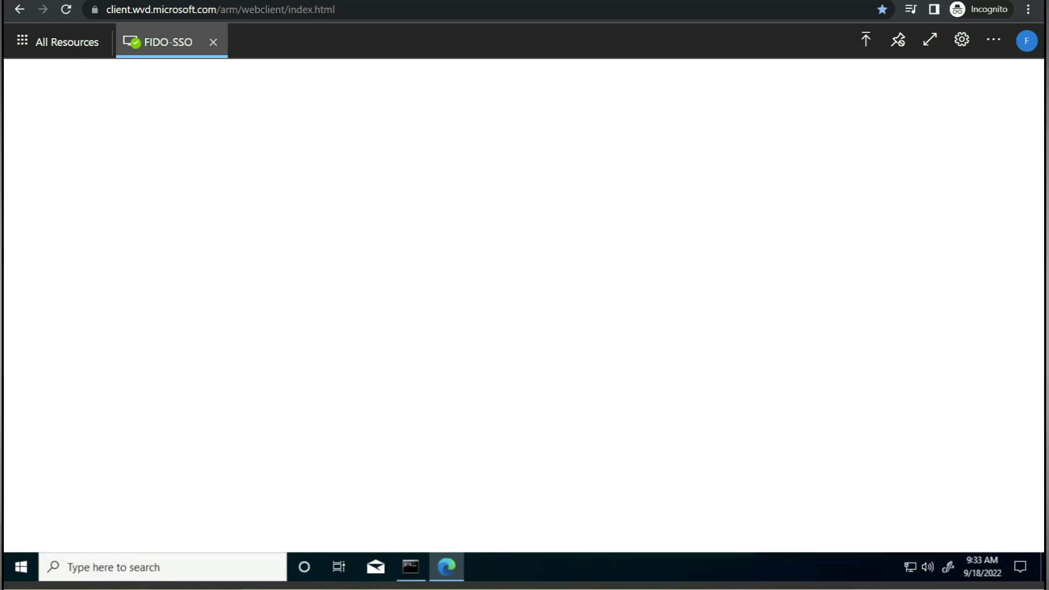
{"action": "left_click", "coordinate": [231, 479]}
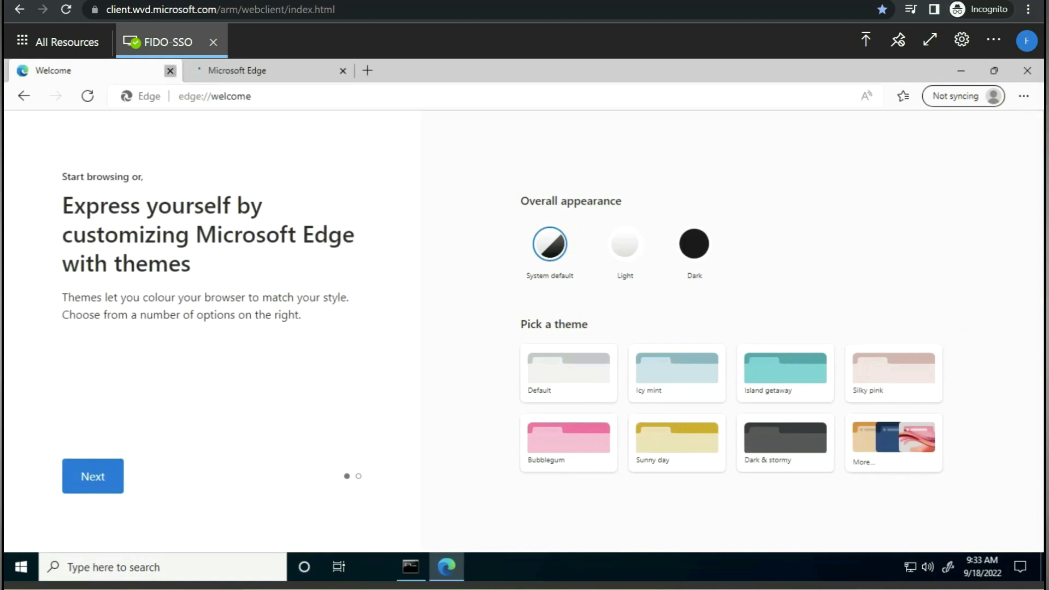
{"action": "left_click", "coordinate": [169, 70]}
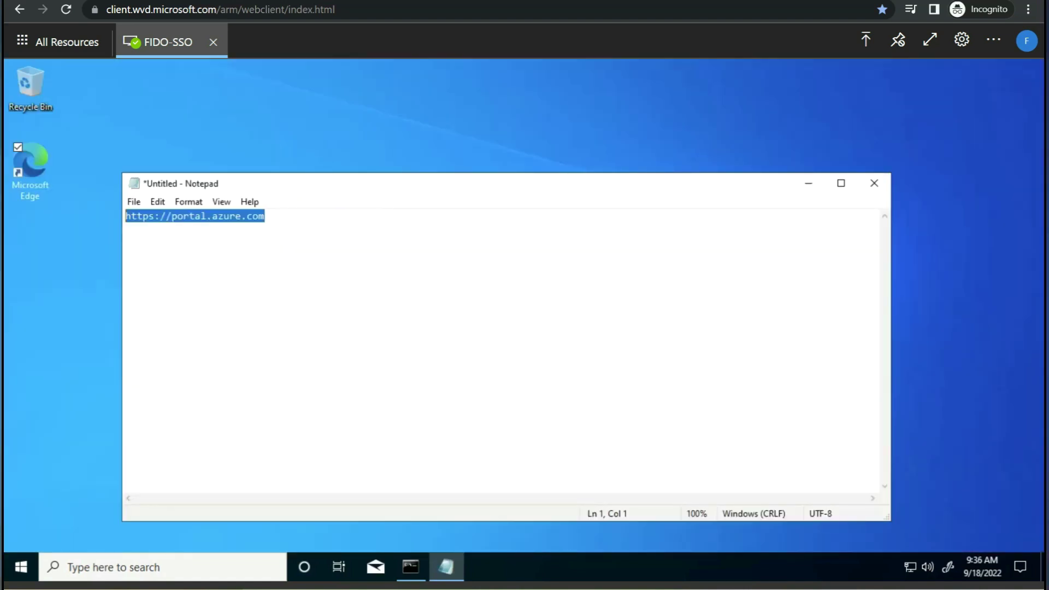
- Copy the portal URL from Notepad and open it via Windows search
{"action": "right_click", "coordinate": [182, 216]}
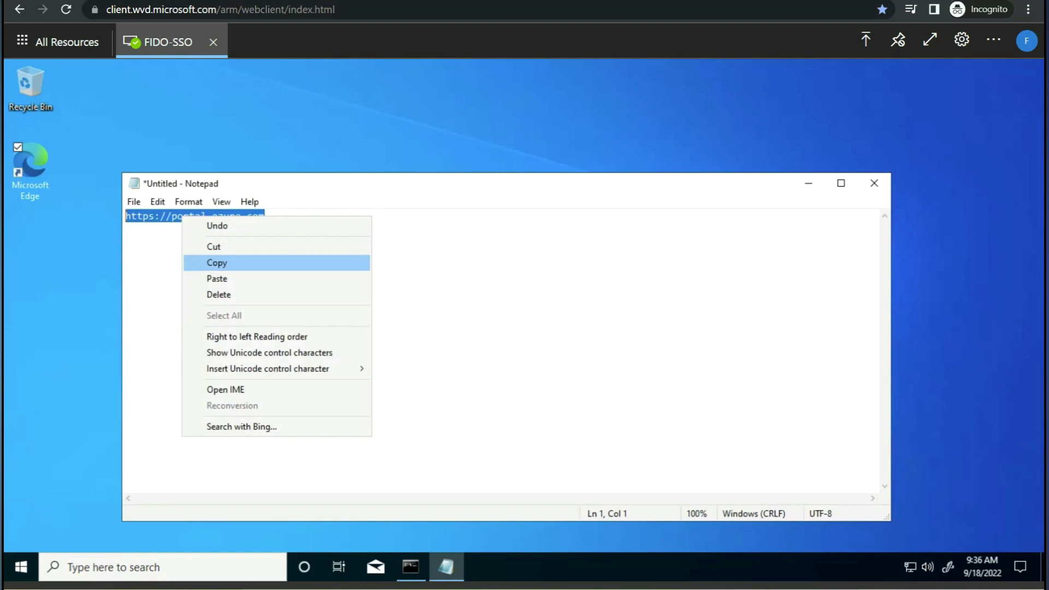
{"action": "left_click", "coordinate": [216, 262]}
{"action": "right_click", "coordinate": [21, 571]}
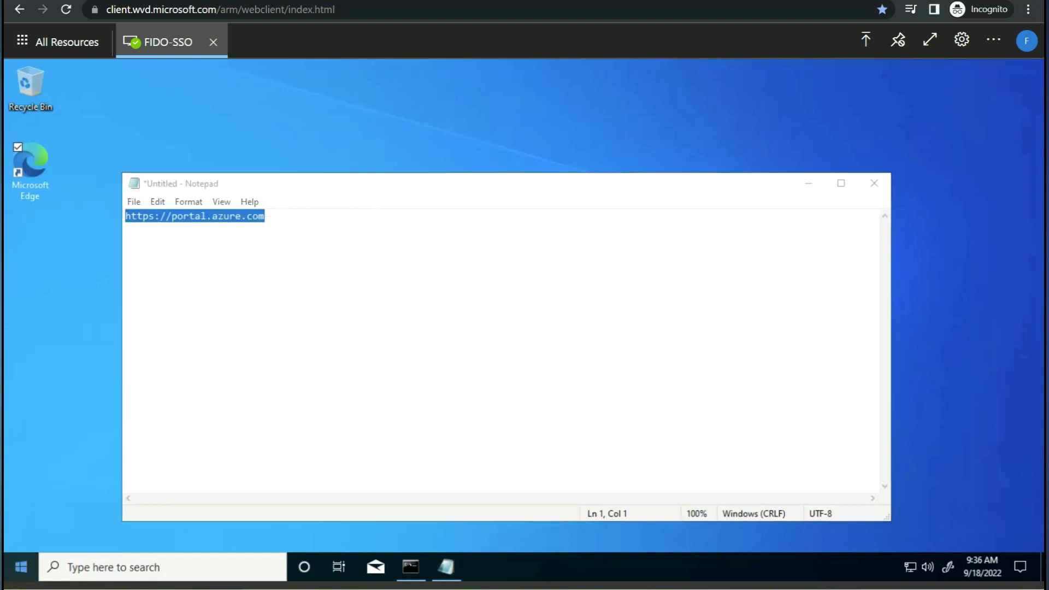
{"action": "left_click", "coordinate": [56, 499]}
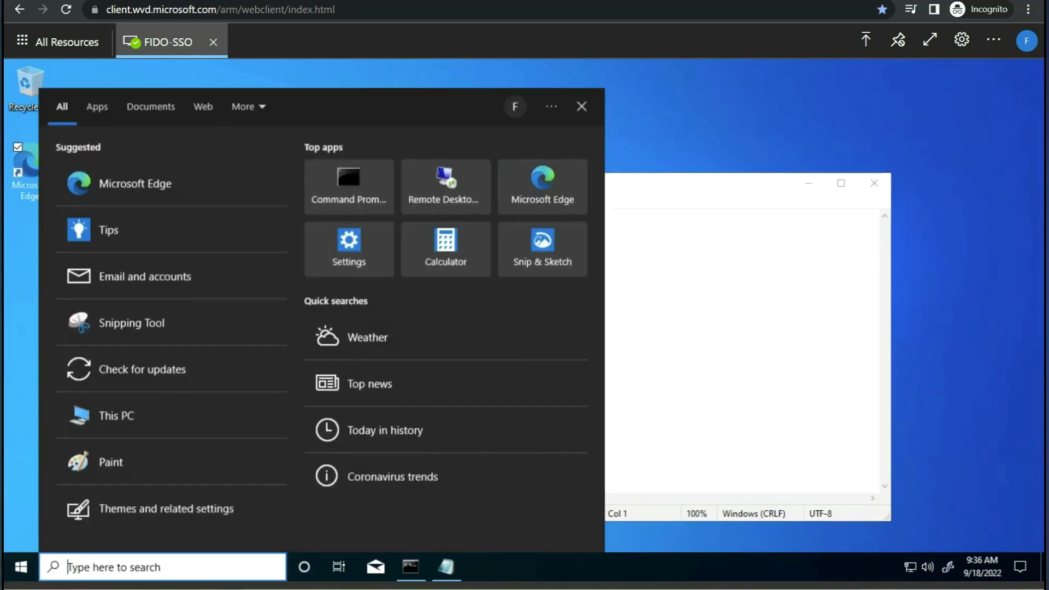
{"action": "key", "text": "ctrl+v"}
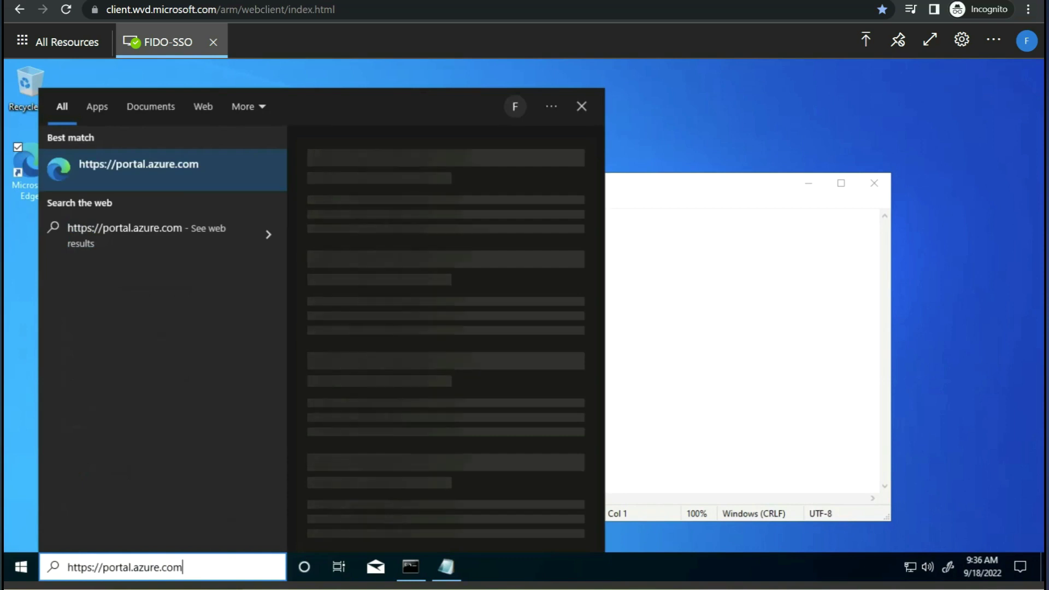
{"action": "key", "text": "Return"}
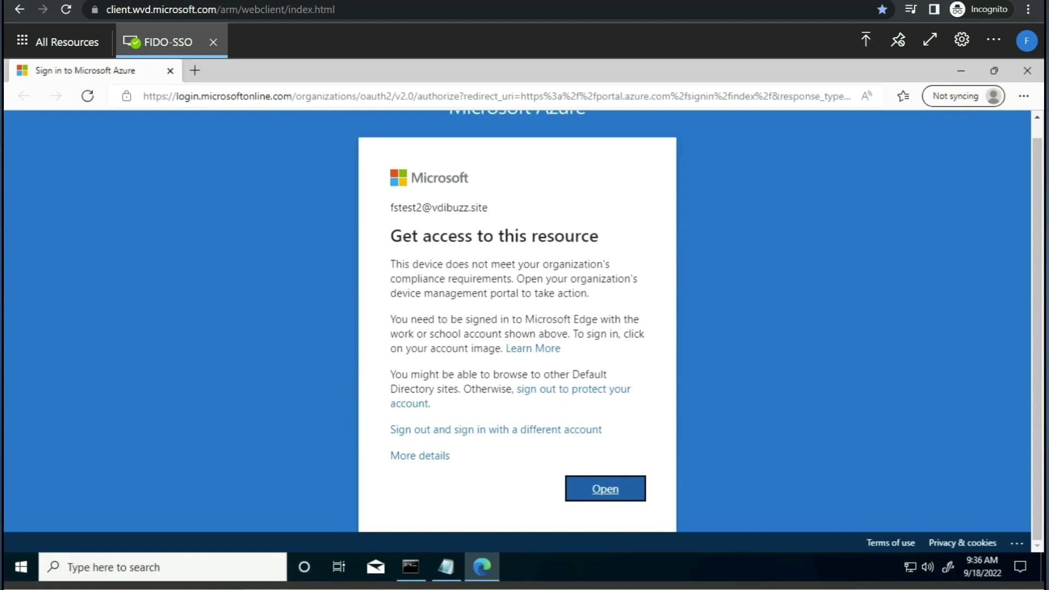
{"action": "left_click_drag", "start_coordinate": [390, 235], "coordinate": [598, 236]}
{"action": "left_click_drag", "start_coordinate": [418, 264], "coordinate": [570, 278]}
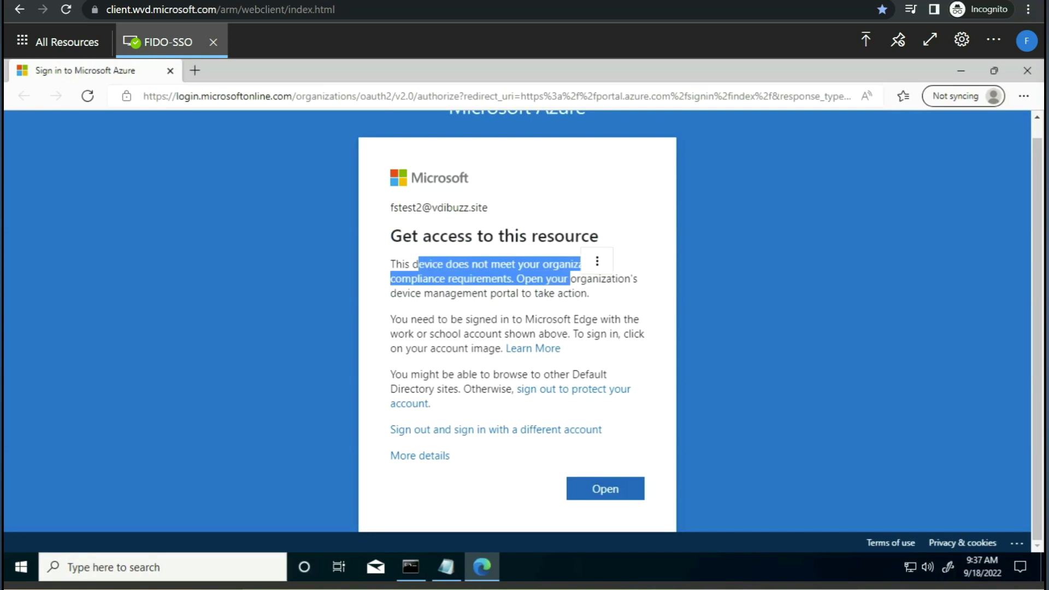
{"action": "mouse_move", "coordinate": [481, 567]}
{"action": "left_click", "coordinate": [284, 519]}
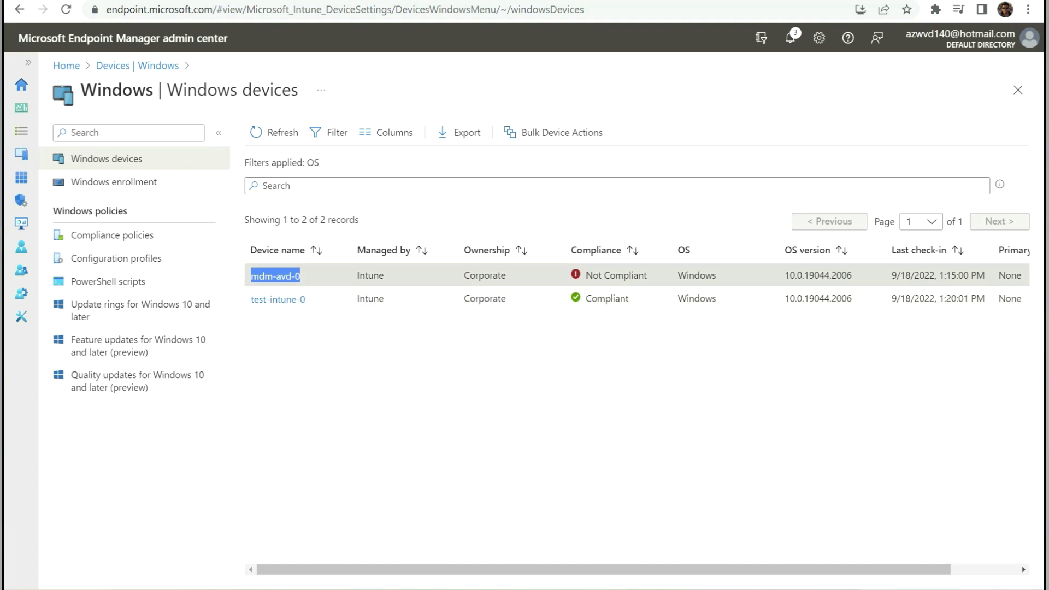
{"action": "mouse_move", "coordinate": [363, 574]}
{"action": "left_click", "coordinate": [426, 524]}
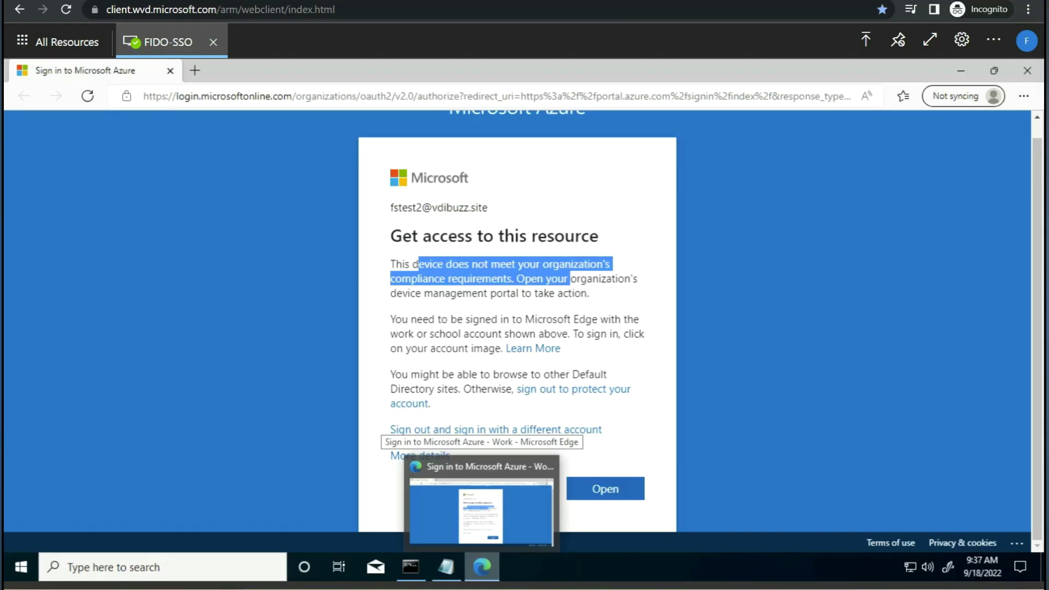
{"action": "left_click", "coordinate": [519, 415]}
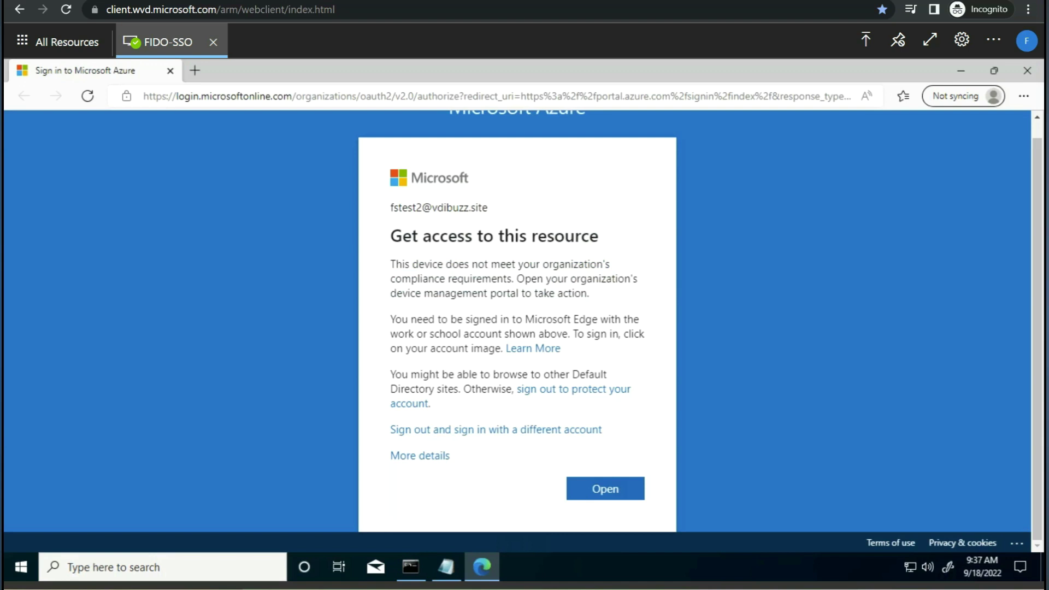